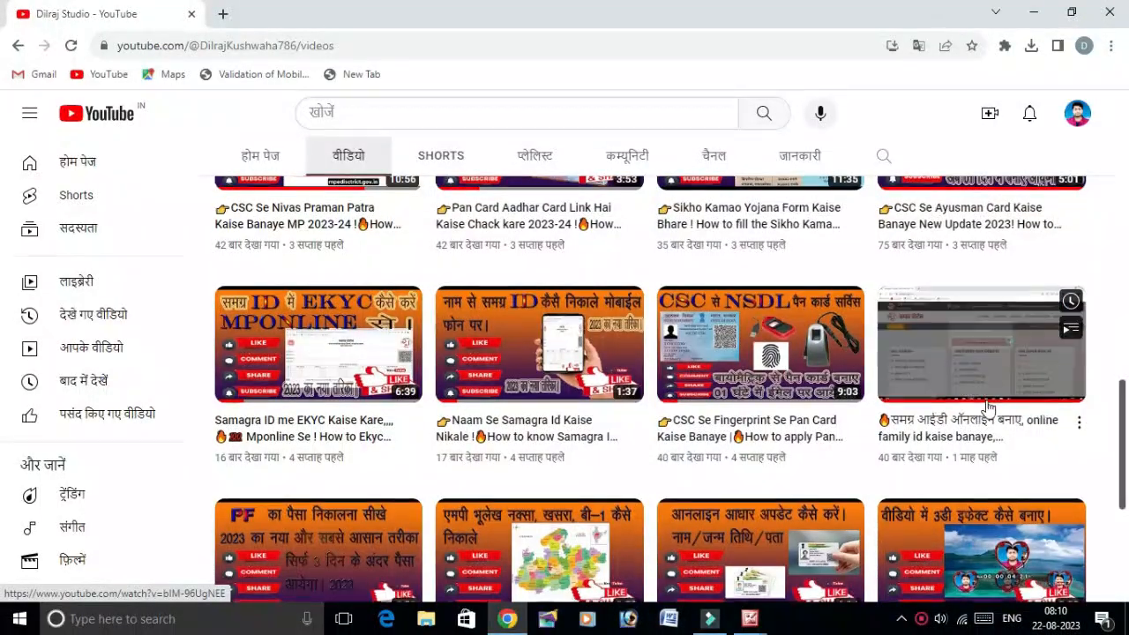
Look through the video thumbnails on the channel's videos page
scroll(1032, 415, down, 4)
scroll(1012, 465, up, 7)
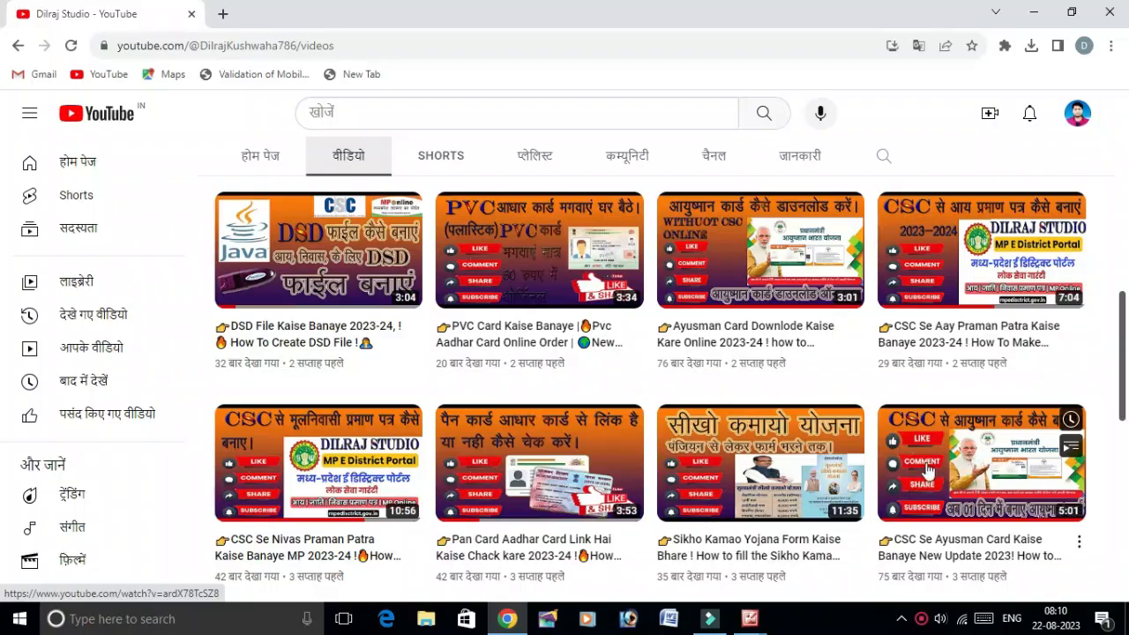
scroll(970, 449, up, 8)
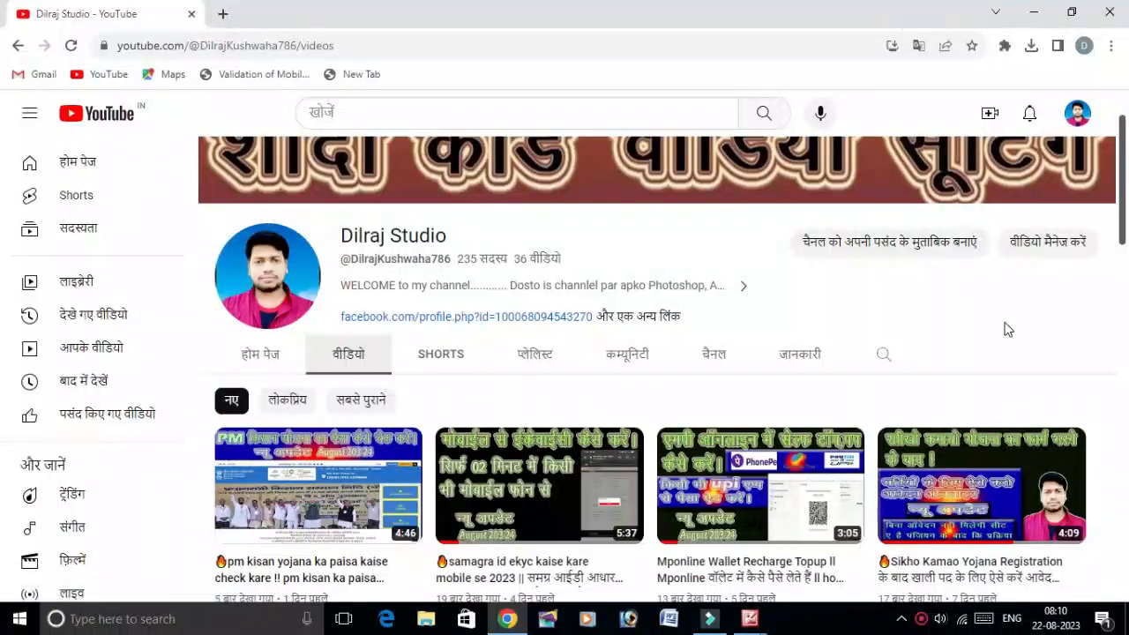
scroll(1005, 327, down, 3)
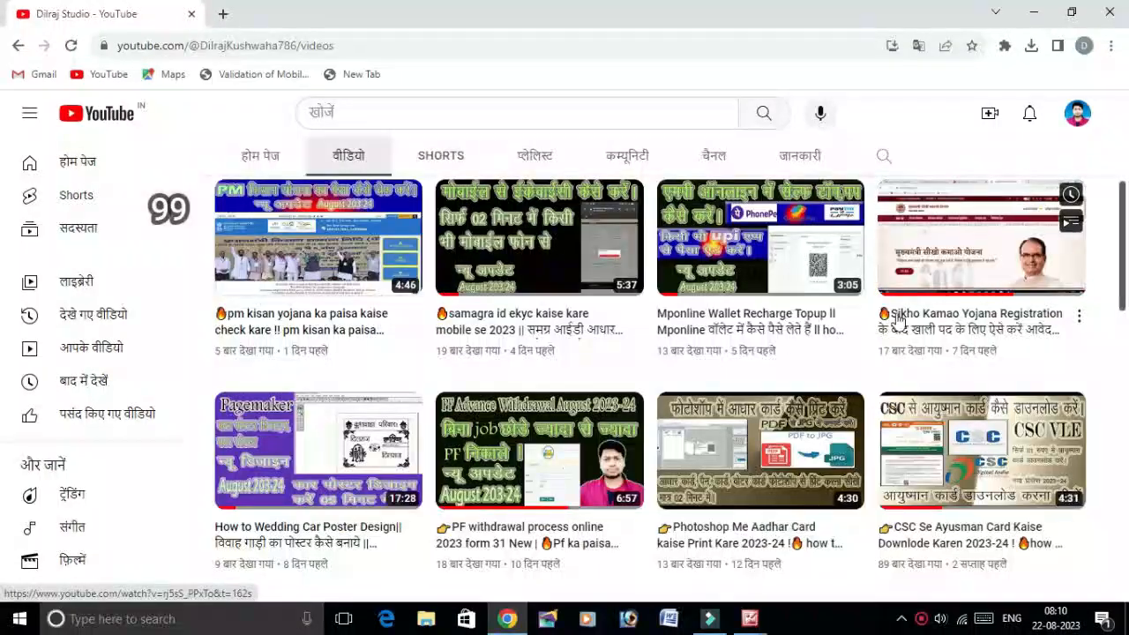
scroll(794, 424, down, 3)
Switch to Adobe Photoshop and start a new document with a width of 1280 pixels
click(631, 620)
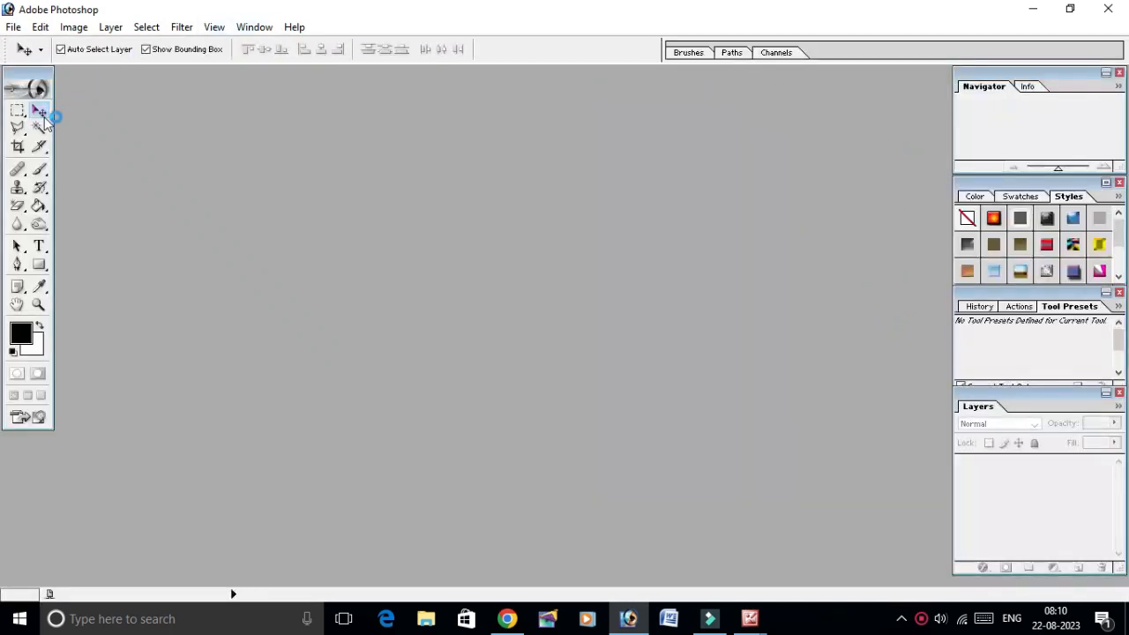
click(13, 28)
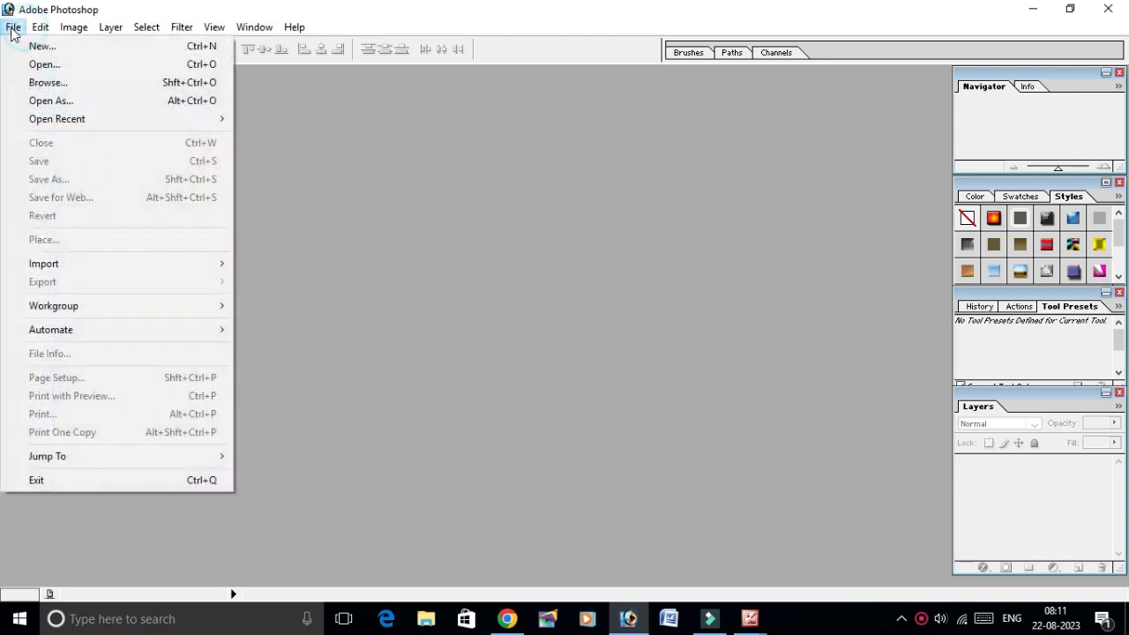
click(35, 47)
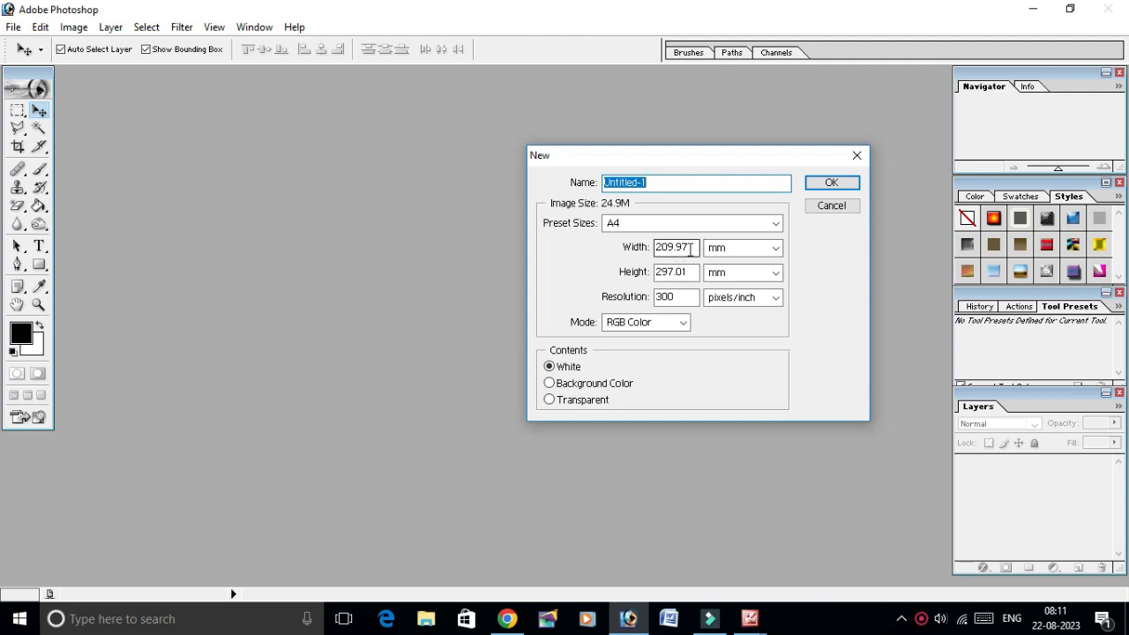
drag(691, 247, 669, 250)
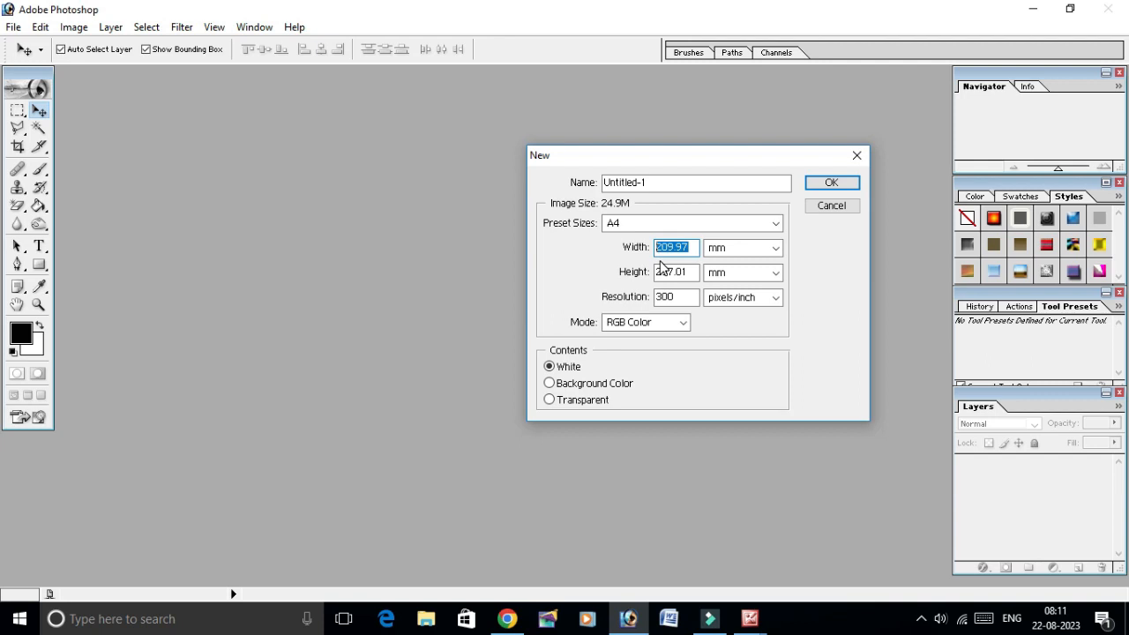
text(1280)
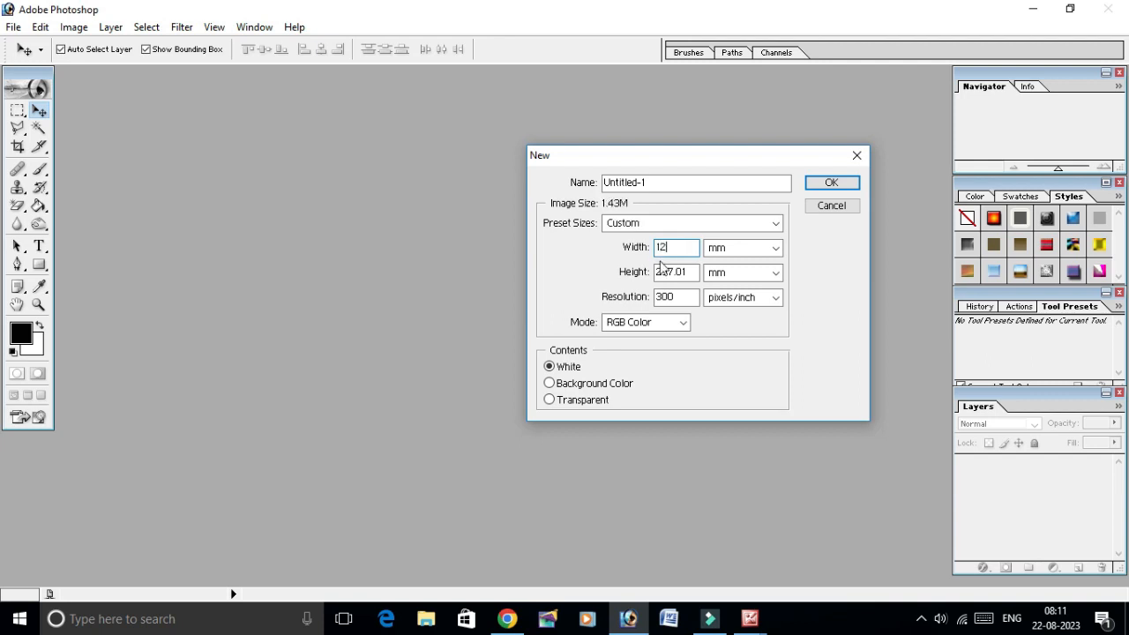
click(775, 248)
click(748, 263)
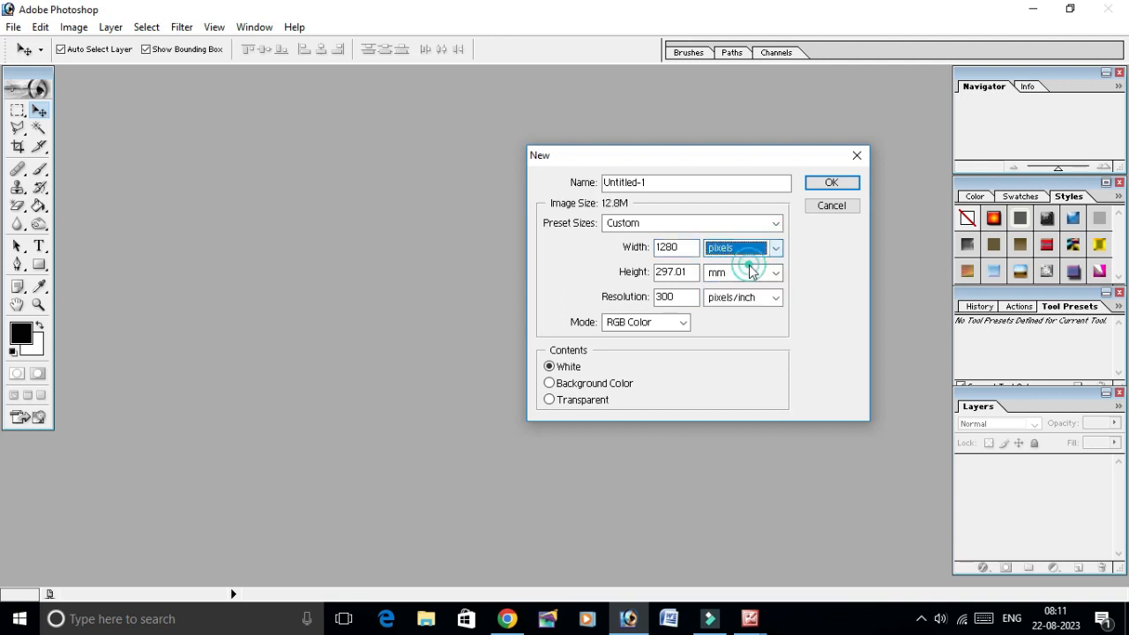
Set the new document's height to 720 pixels and create it
drag(696, 273, 660, 277)
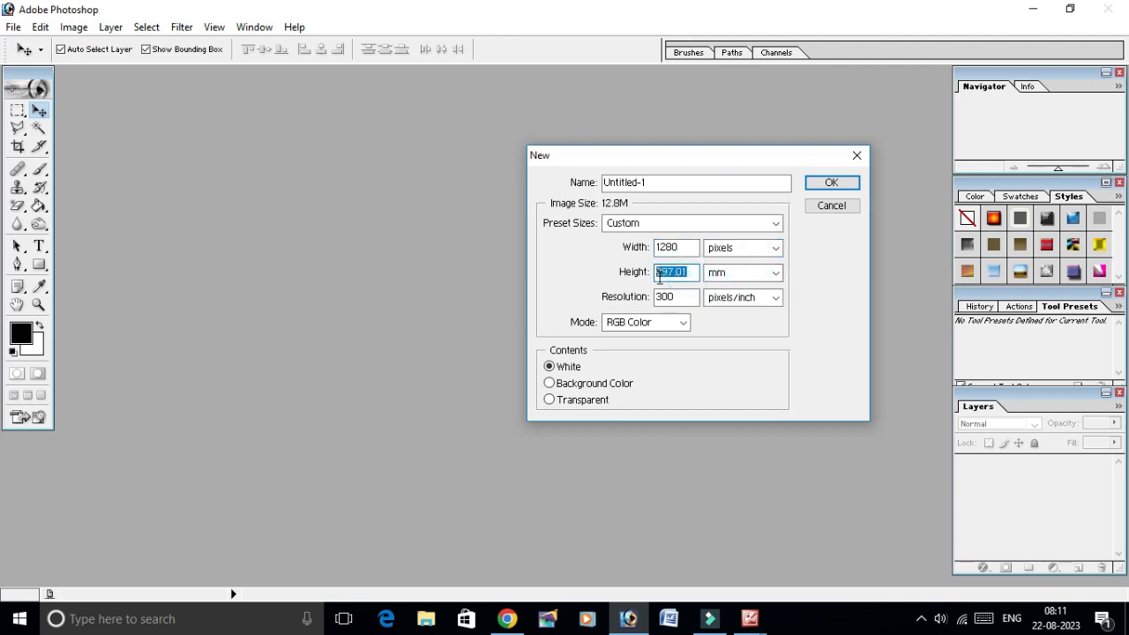
text(720)
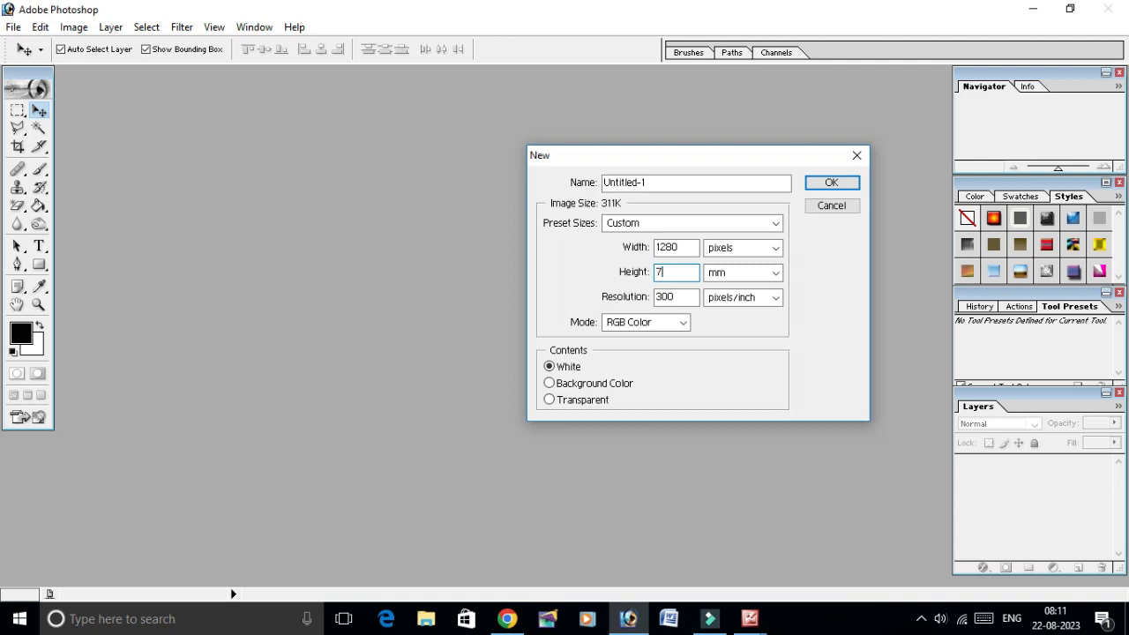
click(739, 275)
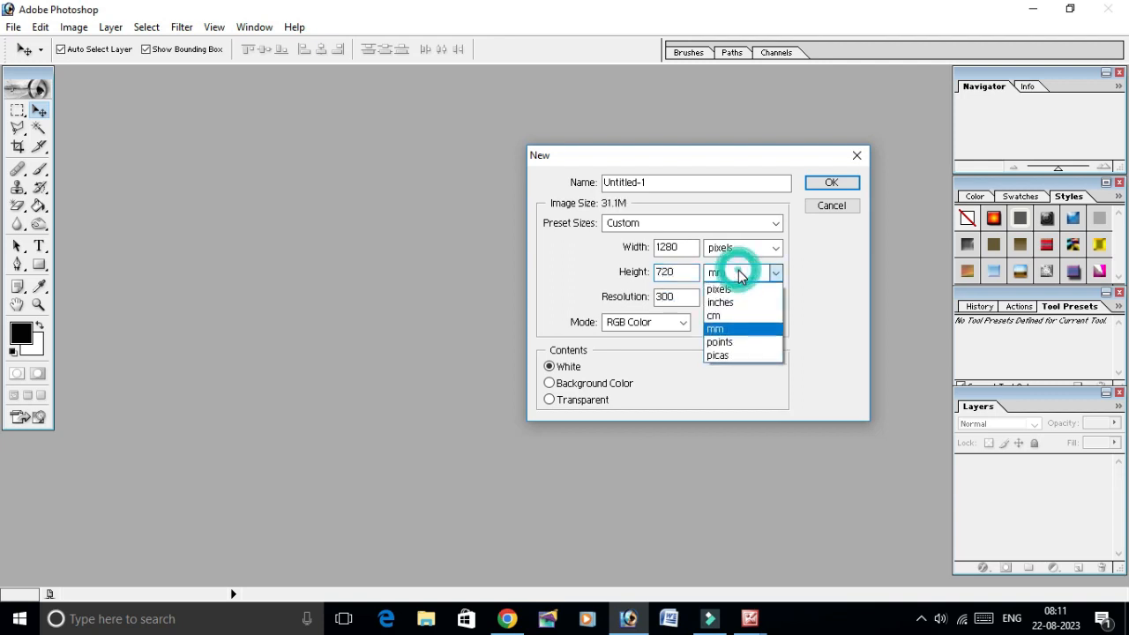
click(744, 291)
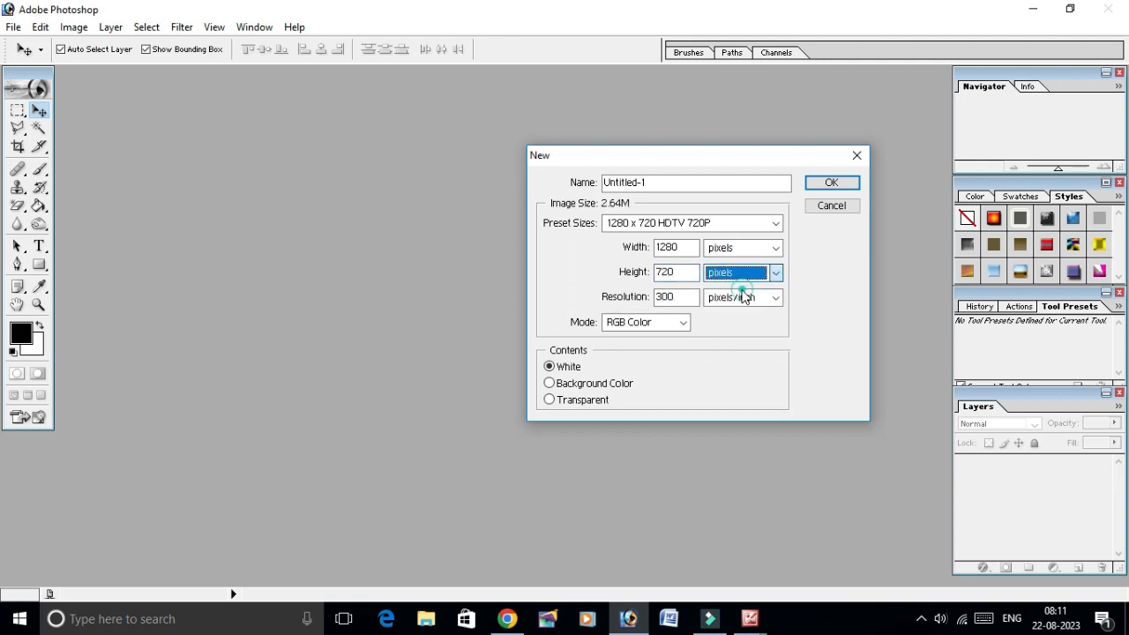
click(827, 183)
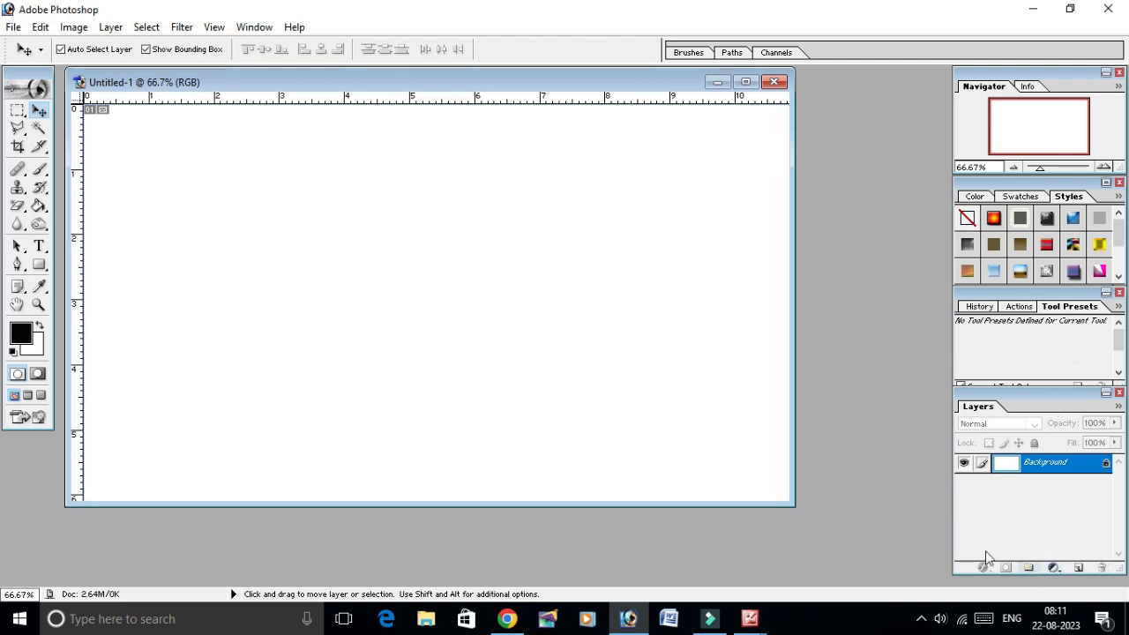
Add a solid color fill layer above the background and try dark brown shades for it, up to 402828
click(1055, 569)
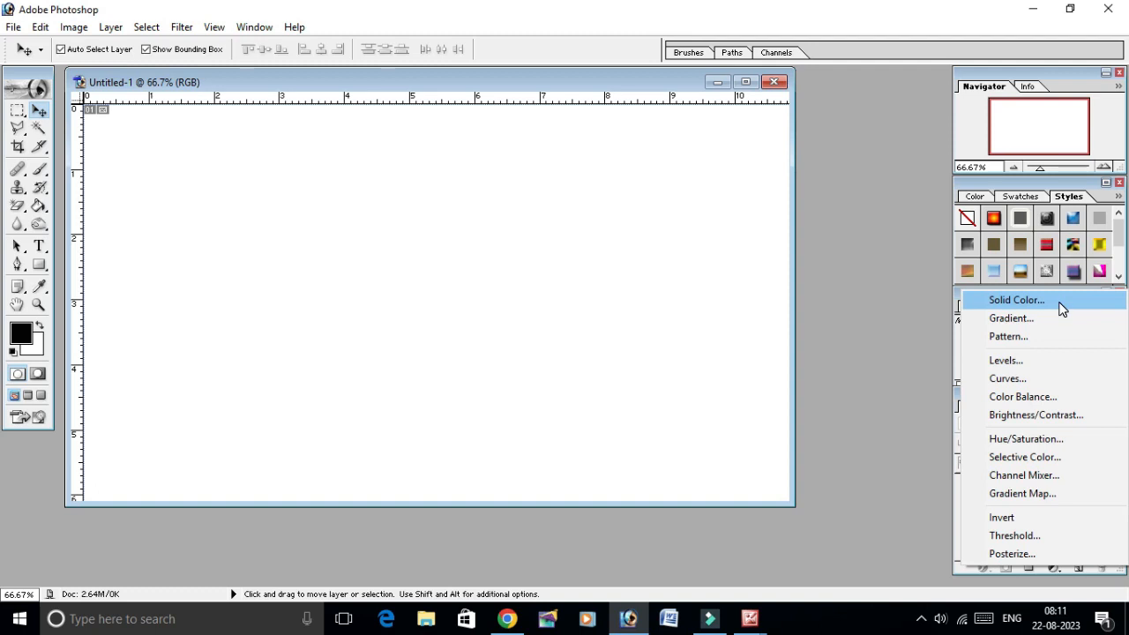
click(1062, 308)
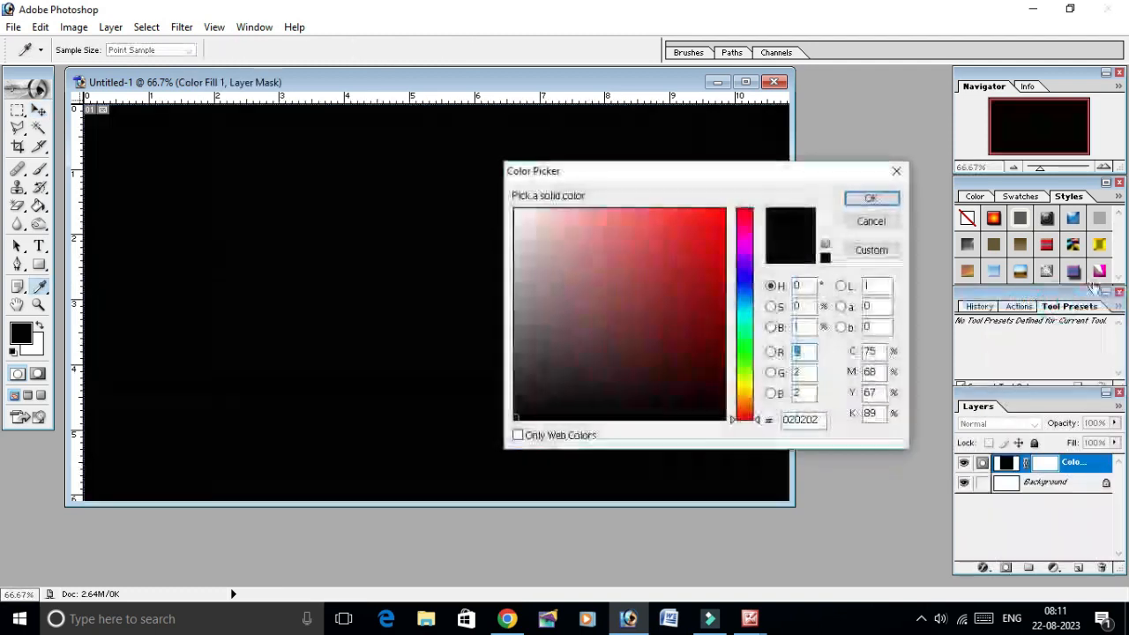
drag(650, 184, 791, 185)
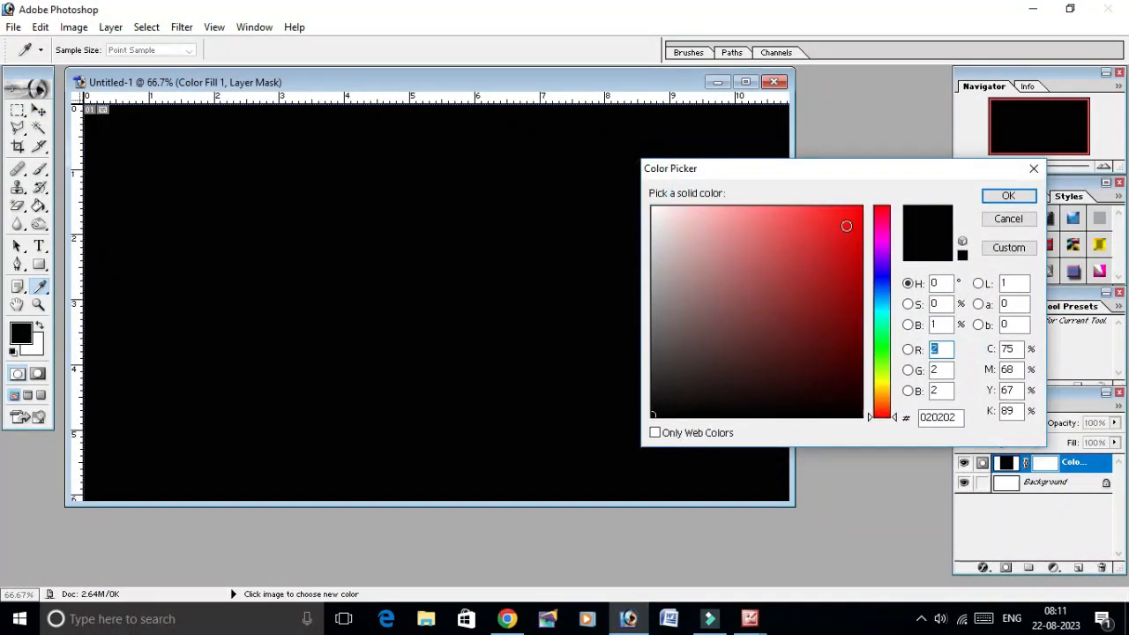
drag(693, 403, 698, 391)
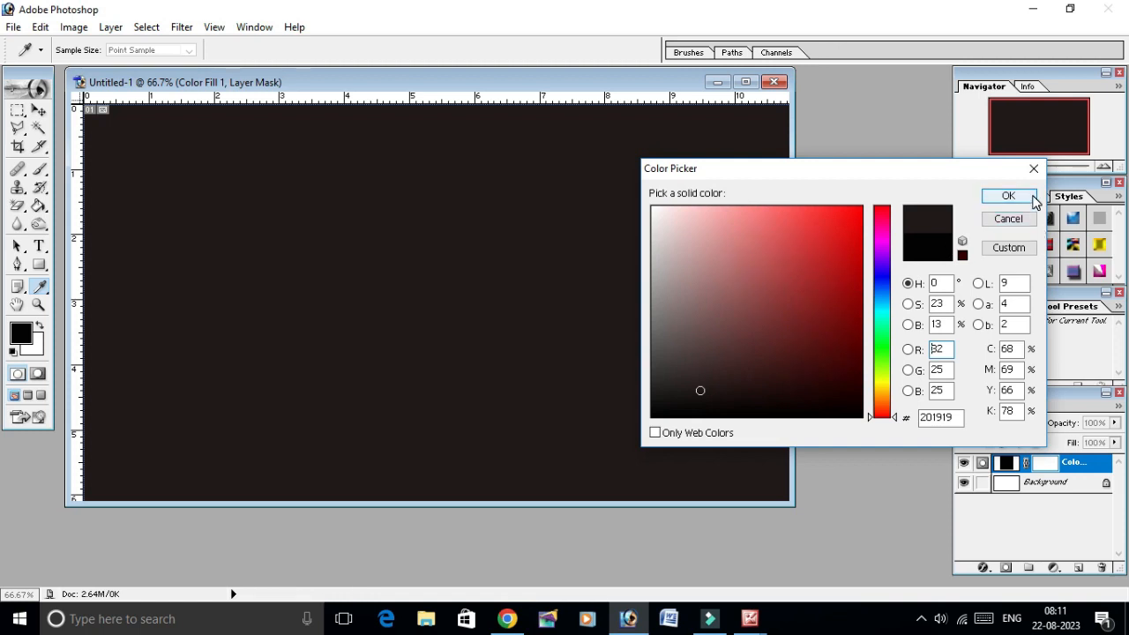
mouse_move(844, 225)
mouse_down()
mouse_move(761, 237)
mouse_move(788, 283)
mouse_move(802, 362)
mouse_move(850, 255)
mouse_move(809, 196)
mouse_move(685, 224)
mouse_move(731, 363)
mouse_up()
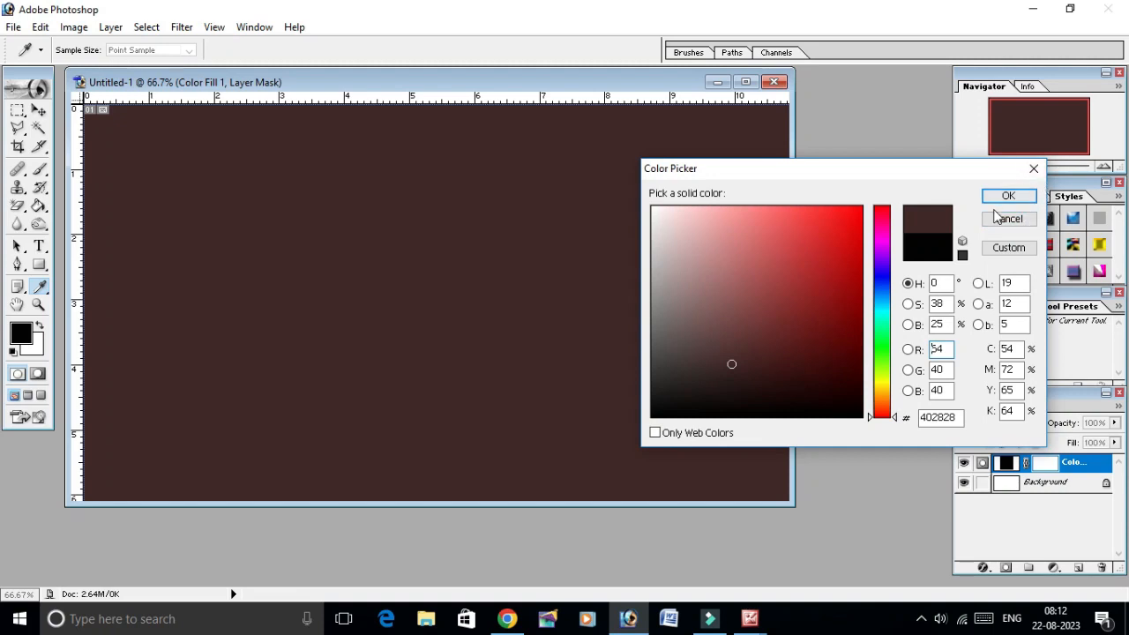
Change the fill layer's color to dark navy blue 0C0B3A and confirm it
click(777, 391)
drag(882, 388, 880, 256)
mouse_move(821, 225)
mouse_down()
mouse_move(670, 297)
mouse_move(747, 362)
mouse_move(824, 377)
mouse_up()
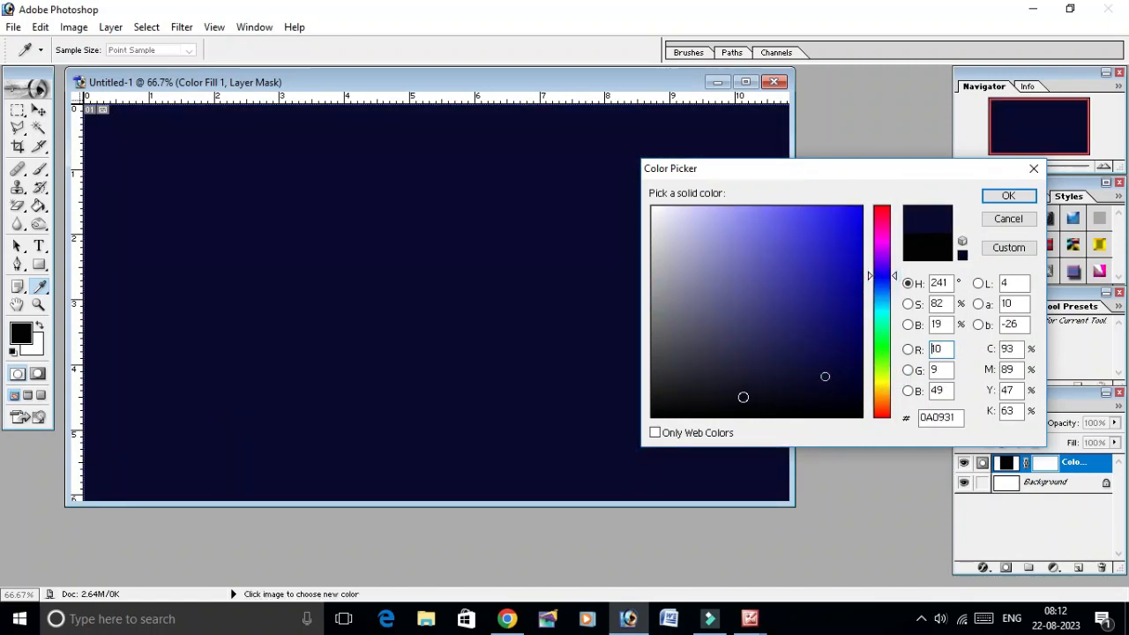
click(738, 397)
click(816, 388)
click(822, 375)
click(823, 369)
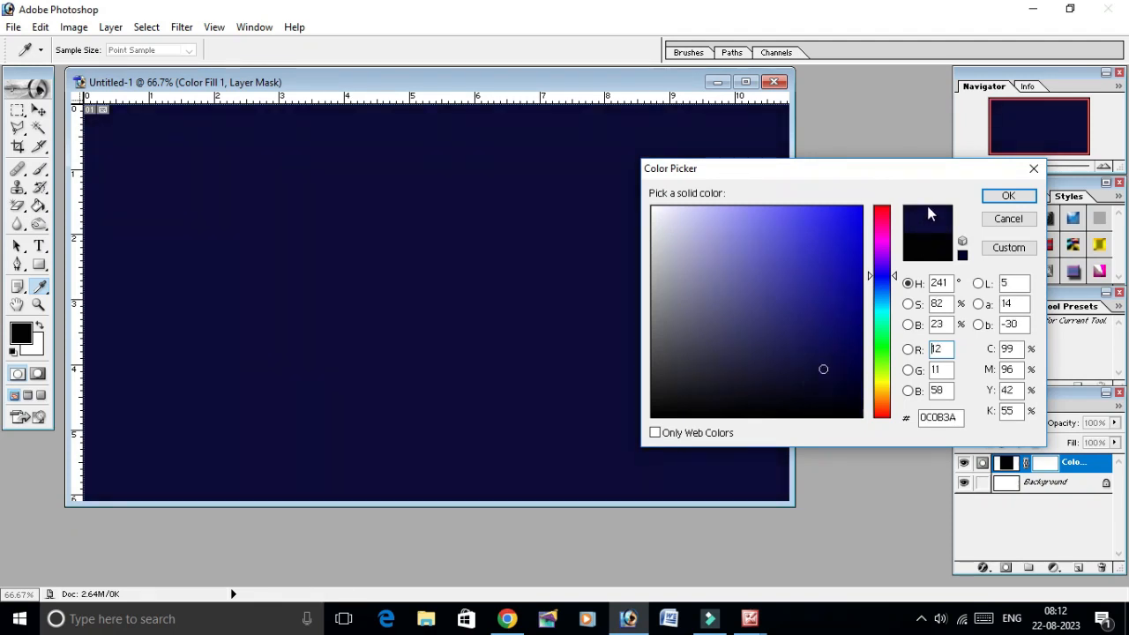
click(995, 199)
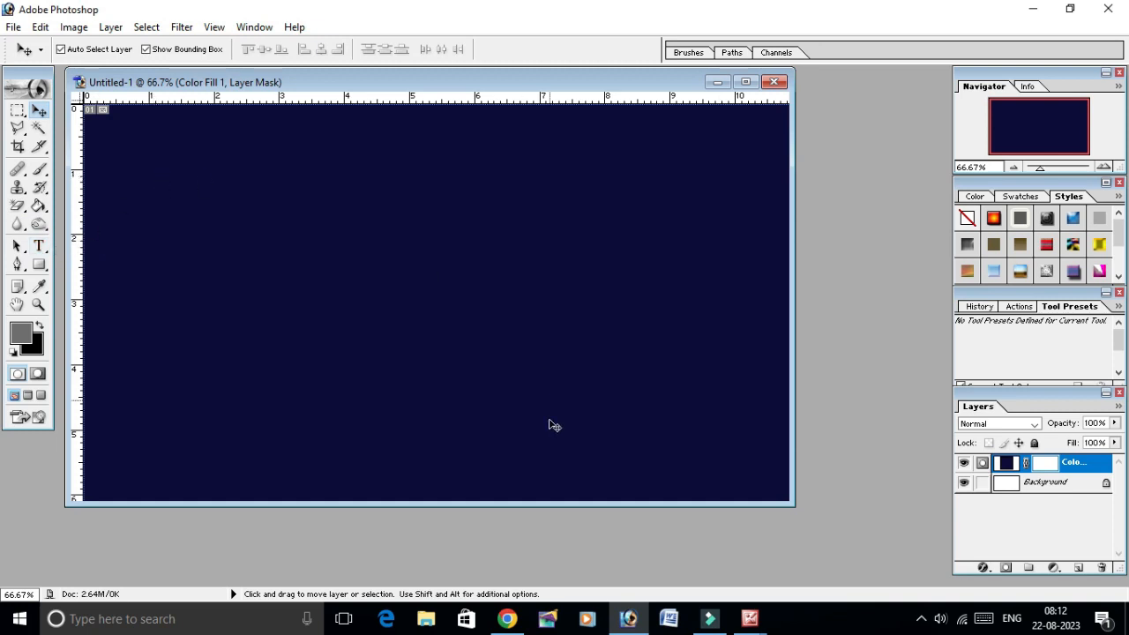
Open 020.jpg from the Desktop folder in Photoshop and move its window aside to uncover the blue document
click(426, 618)
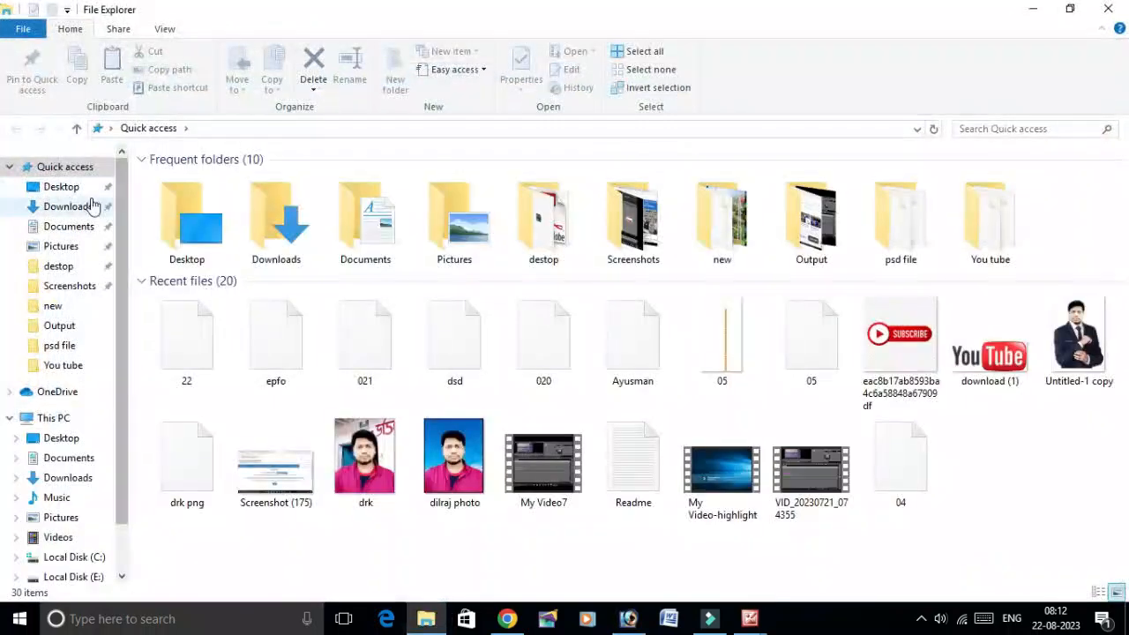
click(74, 194)
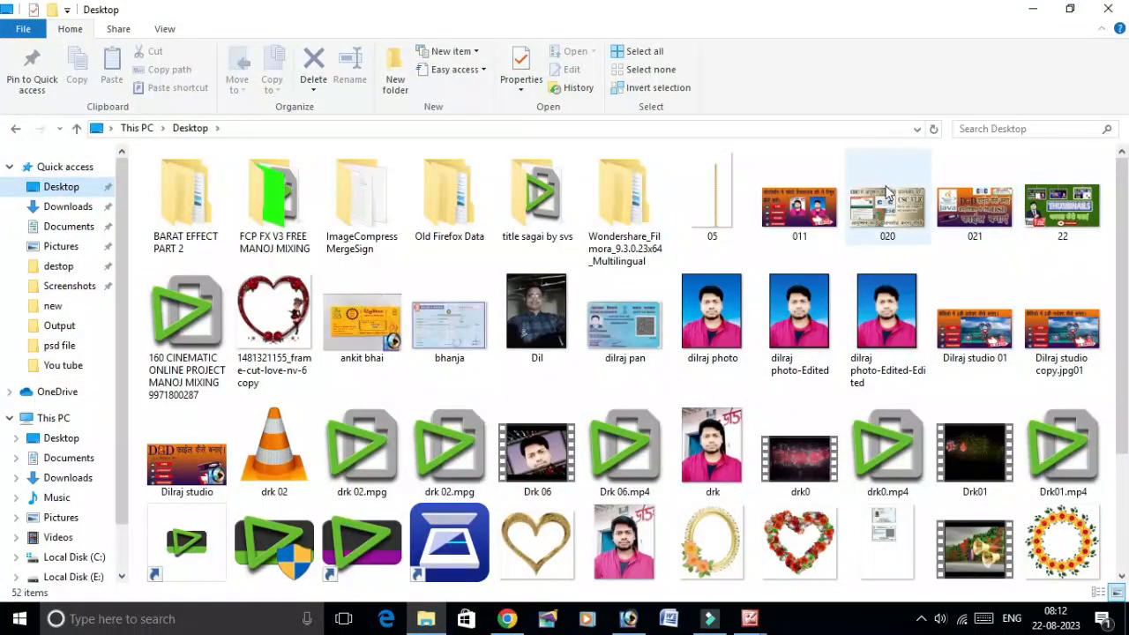
double_click(888, 228)
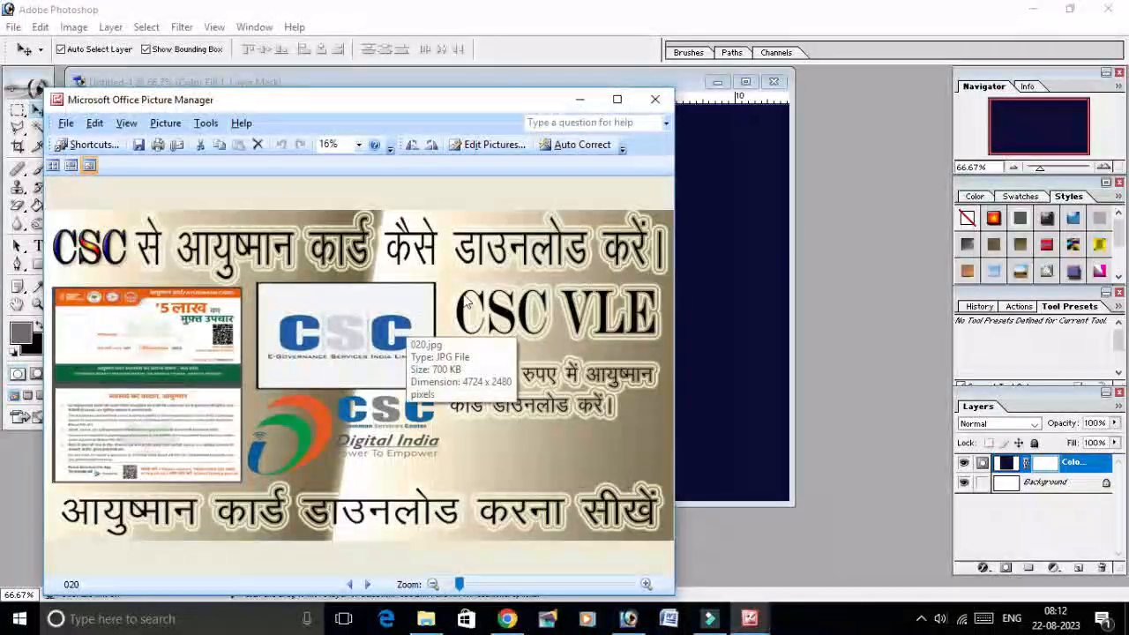
click(798, 279)
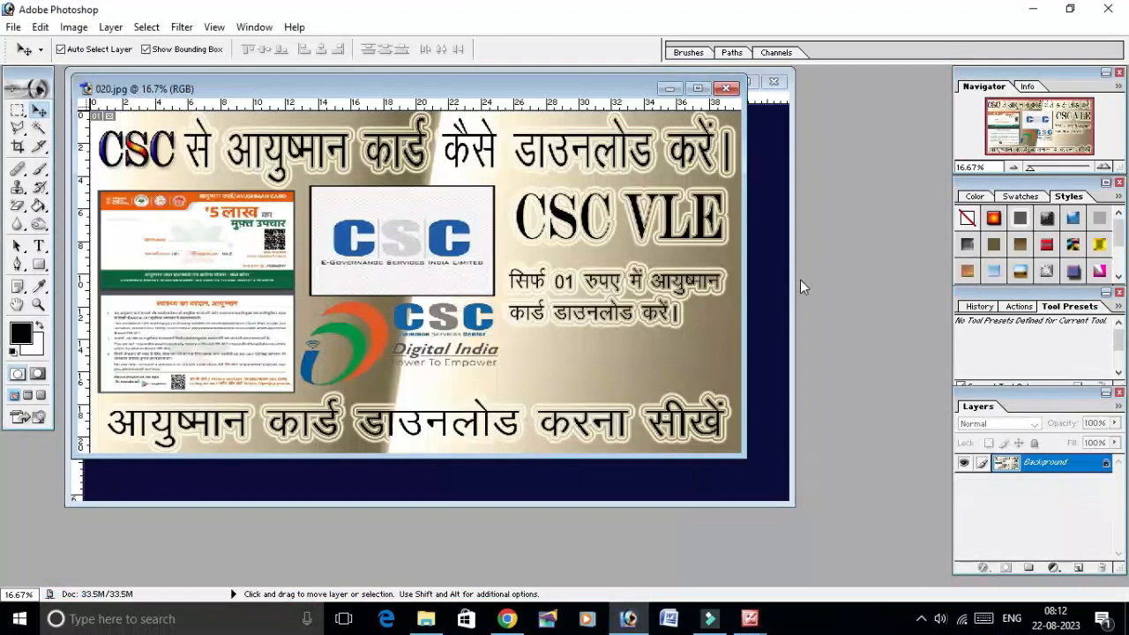
drag(375, 89, 688, 124)
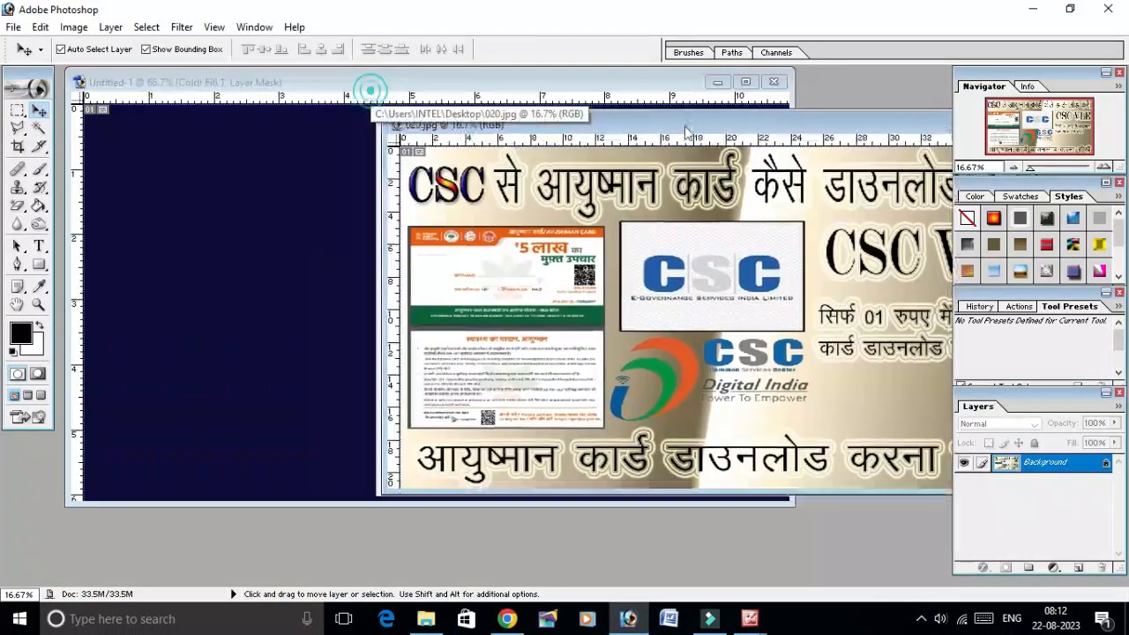
Copy the 020.jpg image into the blue document and move it until its upper-right corner is within the canvas
drag(660, 233, 320, 256)
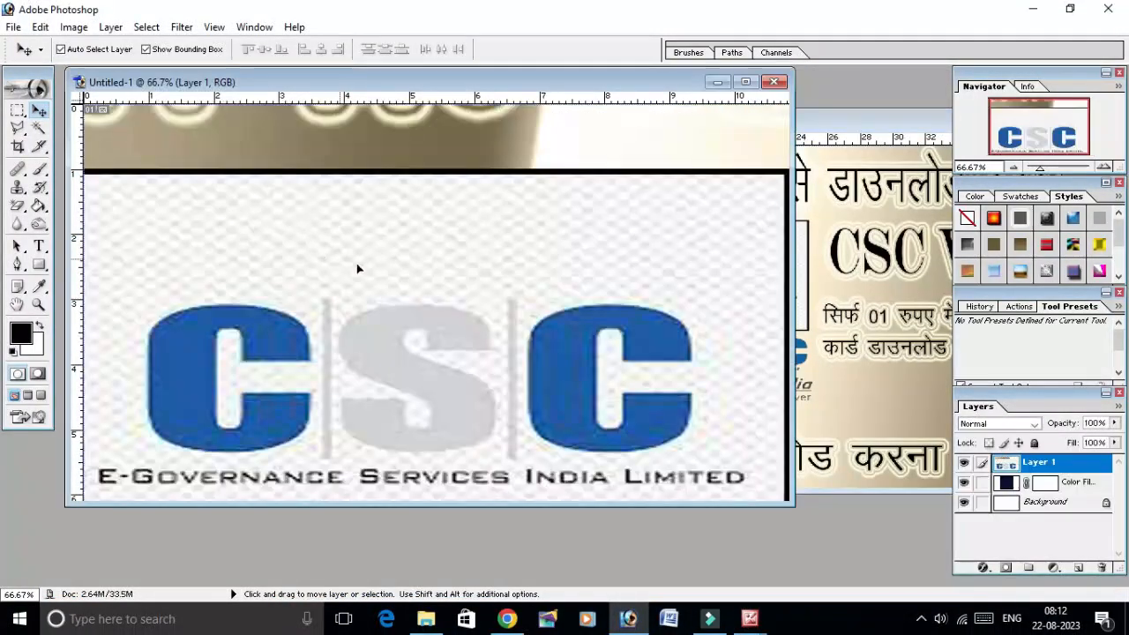
drag(497, 320, 165, 210)
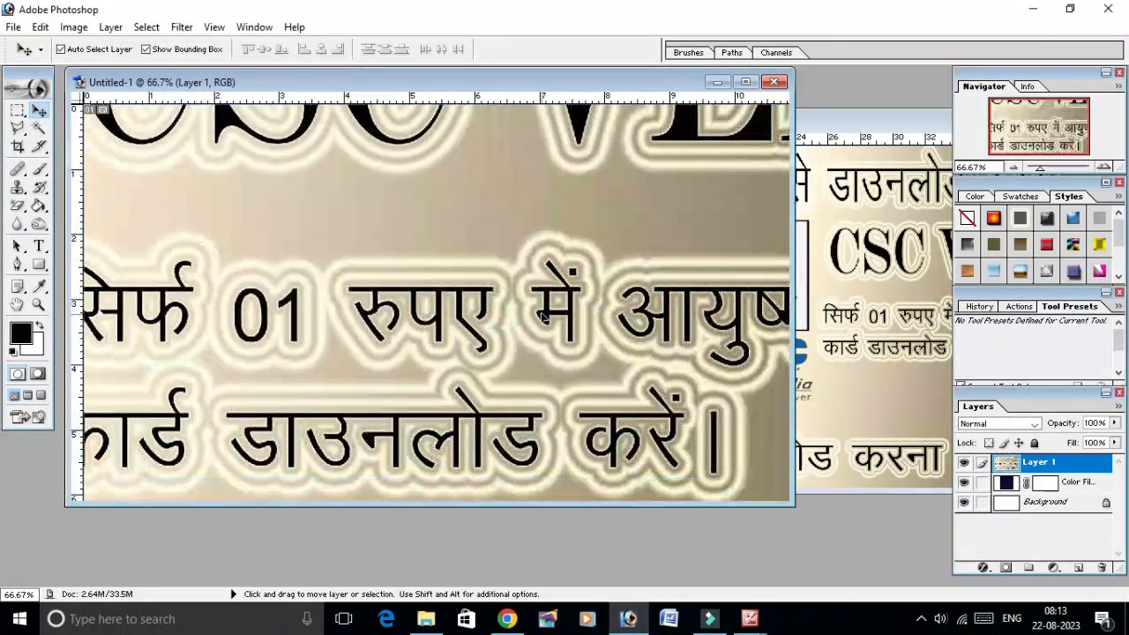
drag(603, 215, 308, 273)
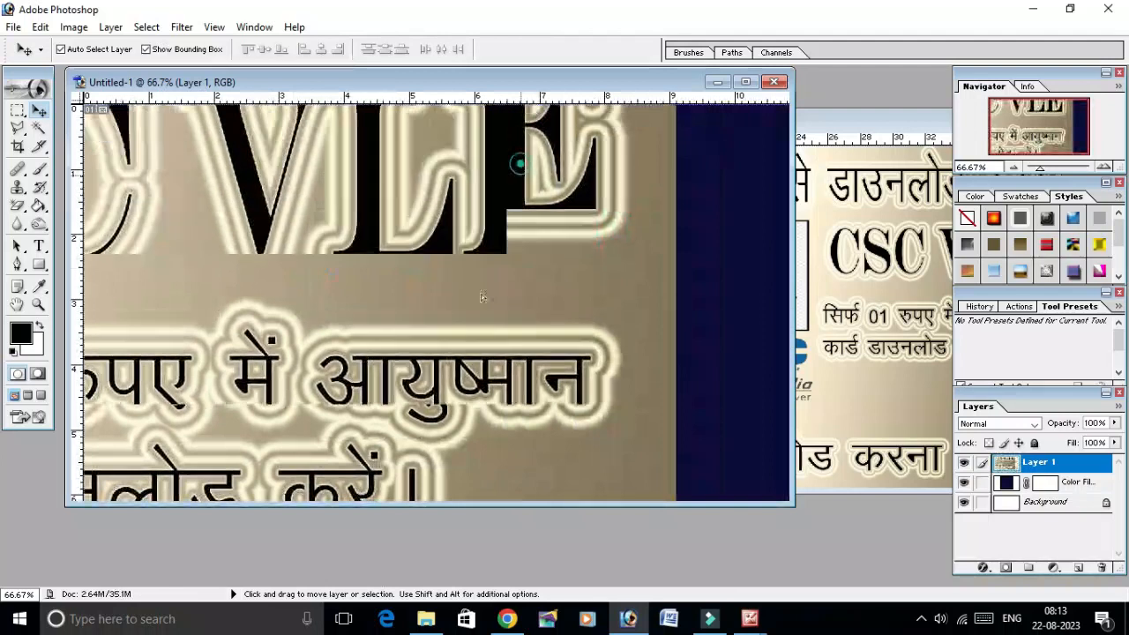
drag(526, 167, 480, 290)
drag(549, 190, 417, 307)
drag(459, 214, 412, 359)
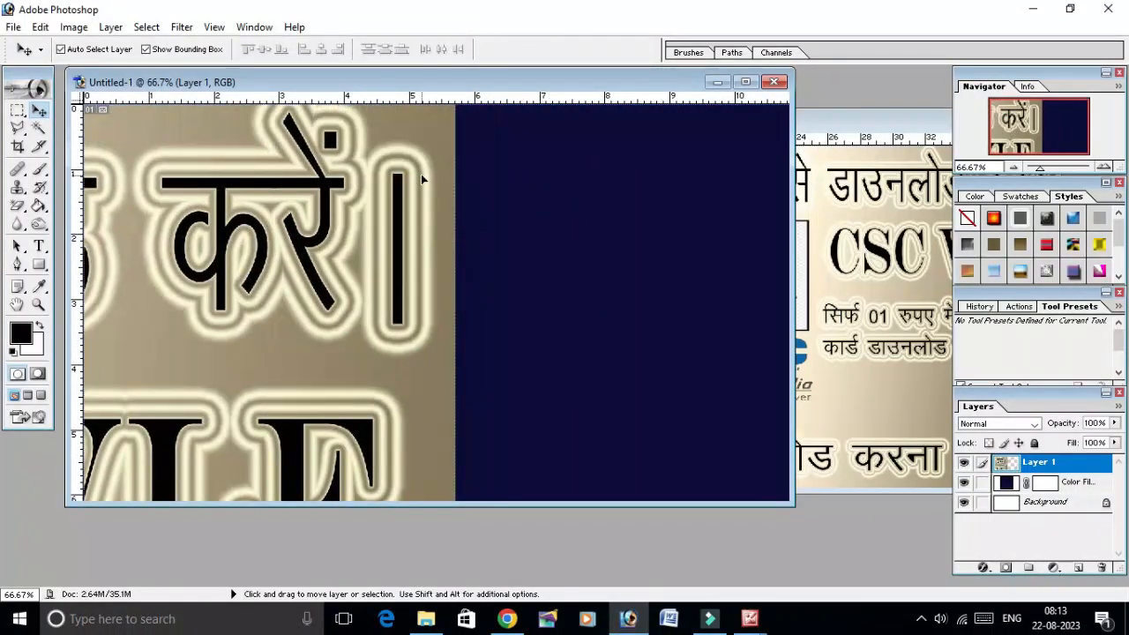
drag(421, 176, 352, 386)
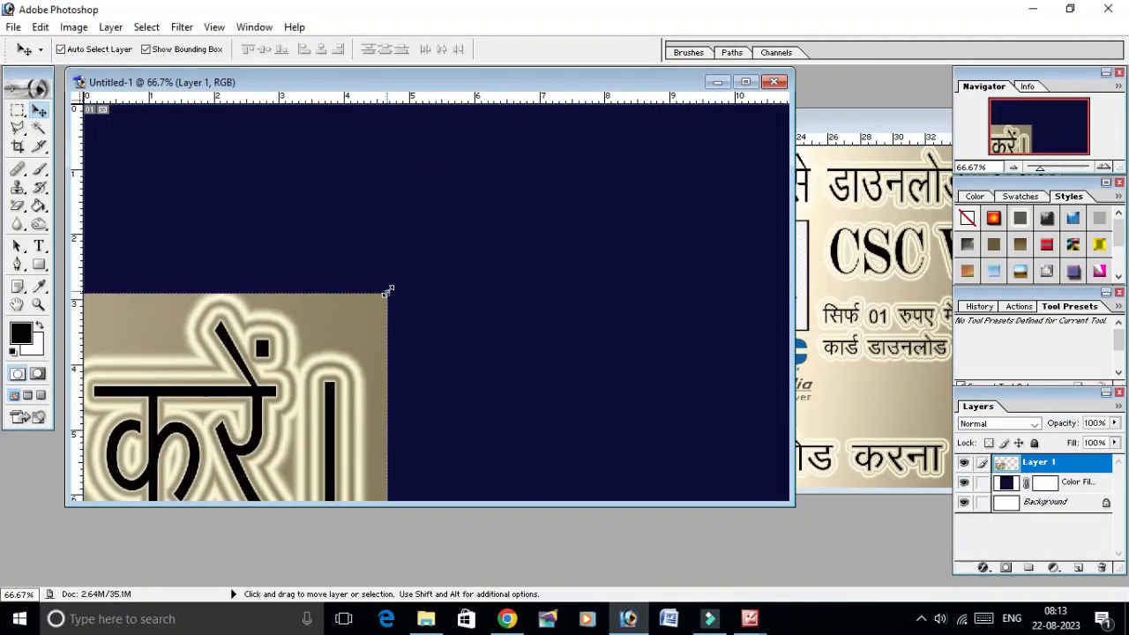
drag(388, 291, 198, 467)
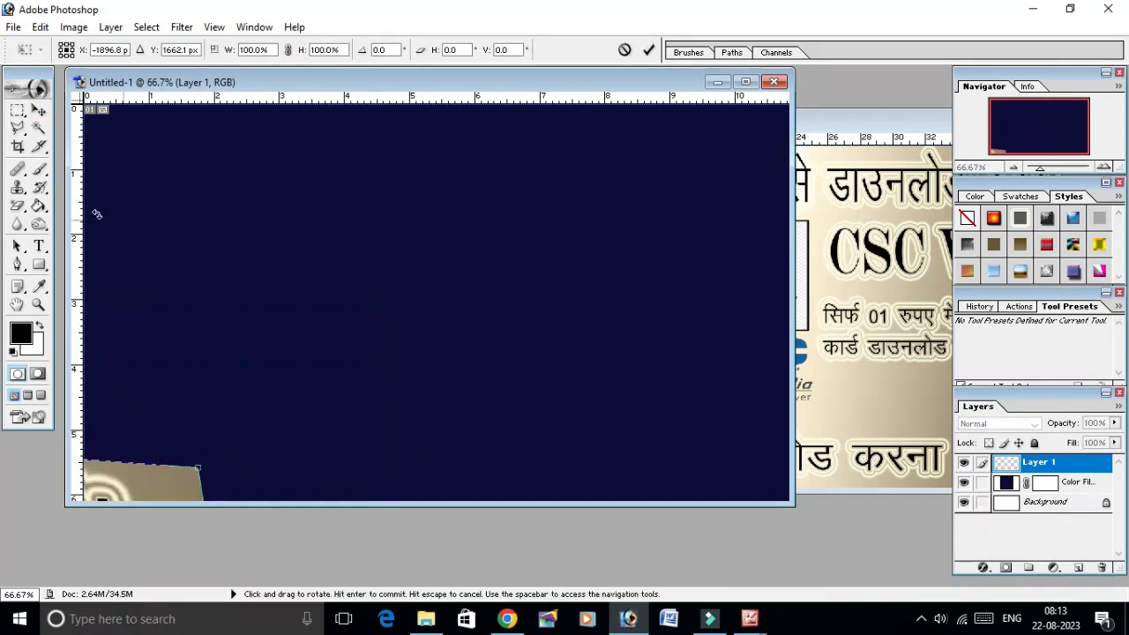
click(42, 110)
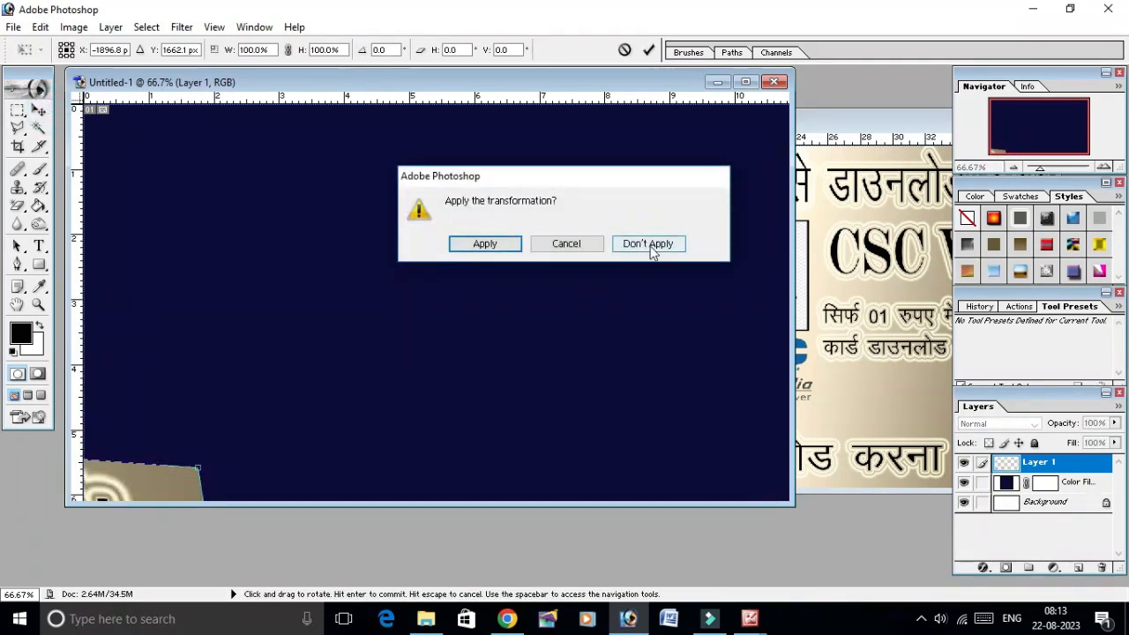
click(649, 247)
Delete the copied 020.jpg image layer from the blue document
right_click(1092, 464)
click(1036, 326)
click(468, 242)
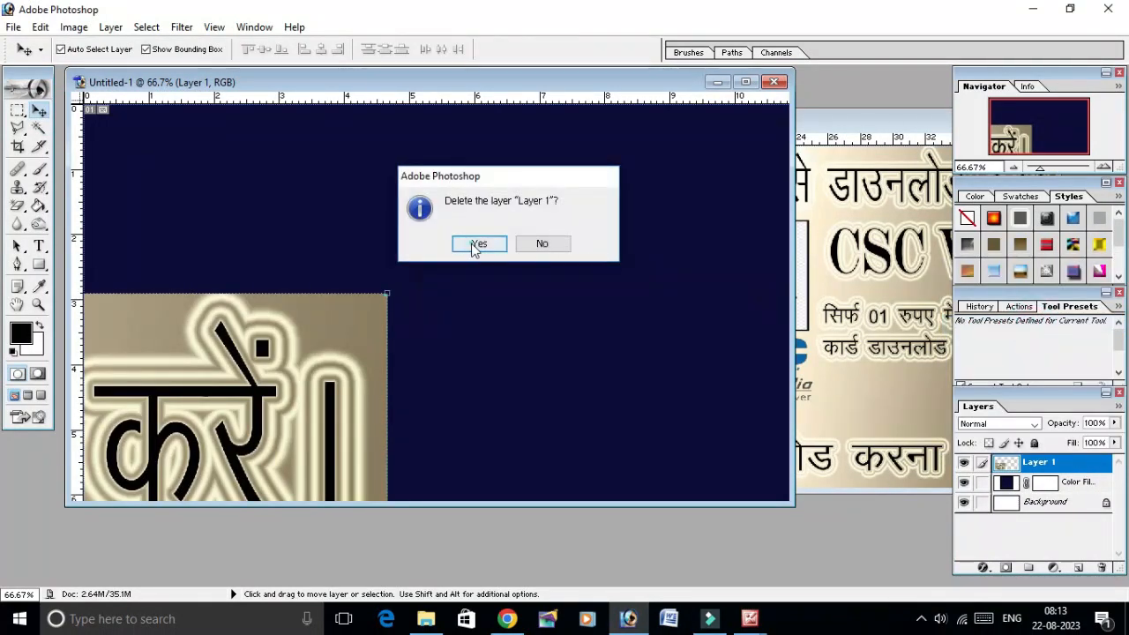
Bring the 020.jpg window over the blue document and set the Crop tool to 1.5 in wide by 1.2 in high
click(819, 274)
drag(776, 124, 498, 85)
click(19, 147)
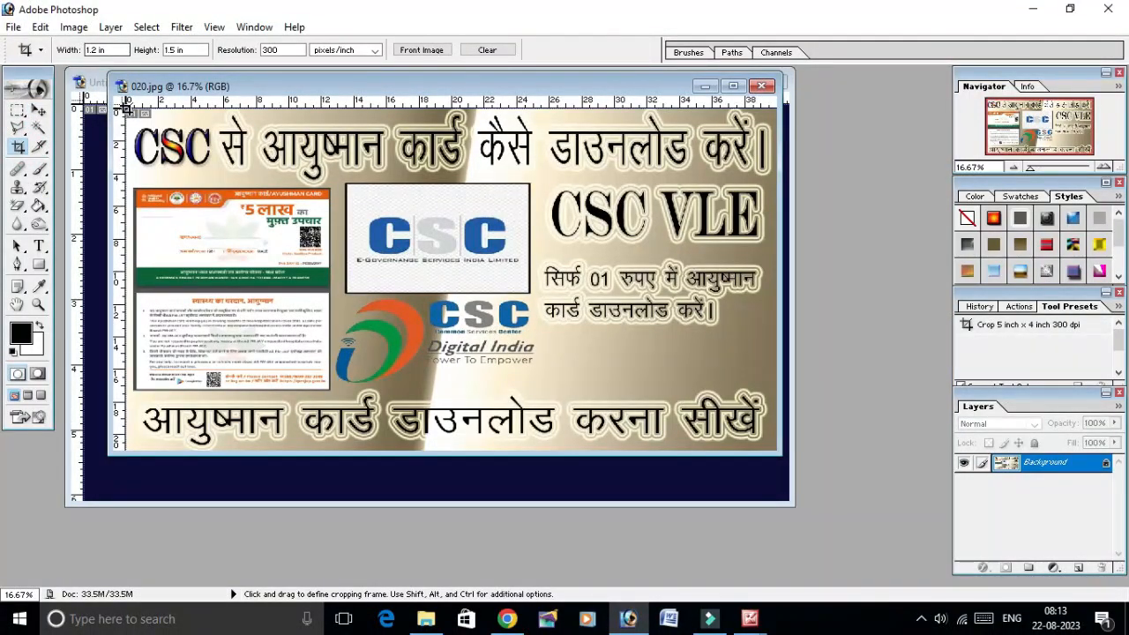
click(70, 53)
text(1.5)
click(146, 53)
text(1)
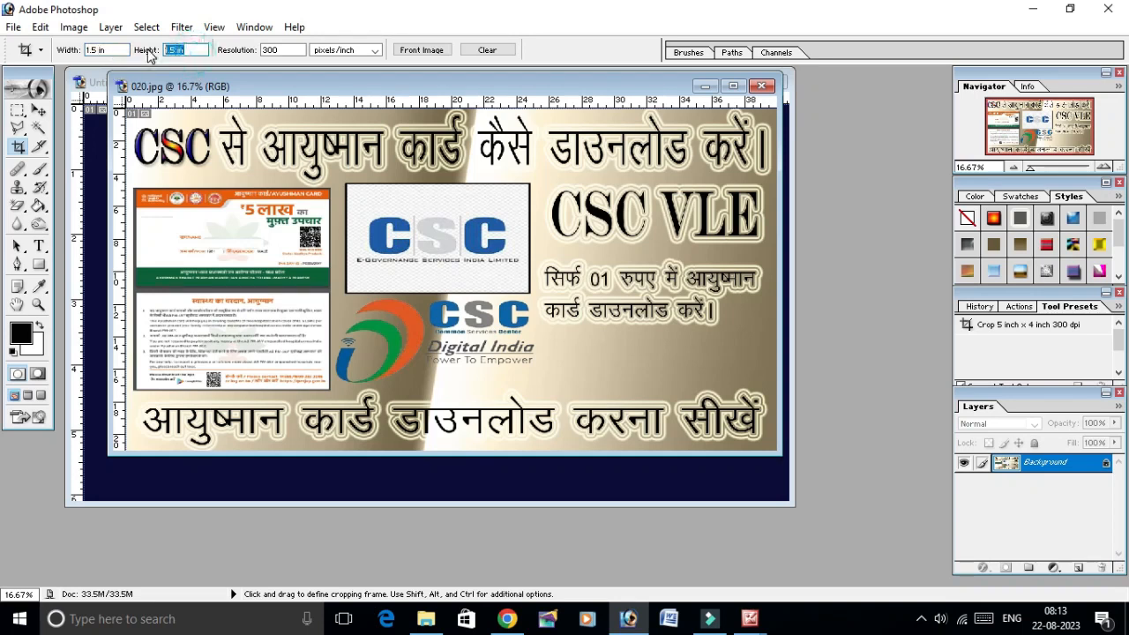
text(.2)
click(142, 116)
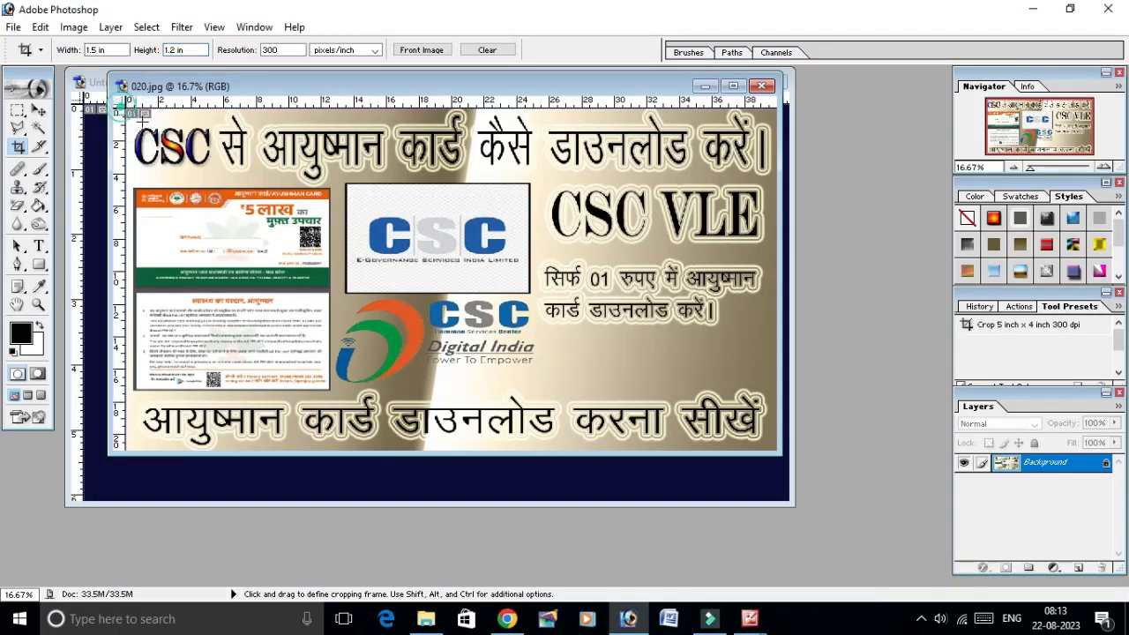
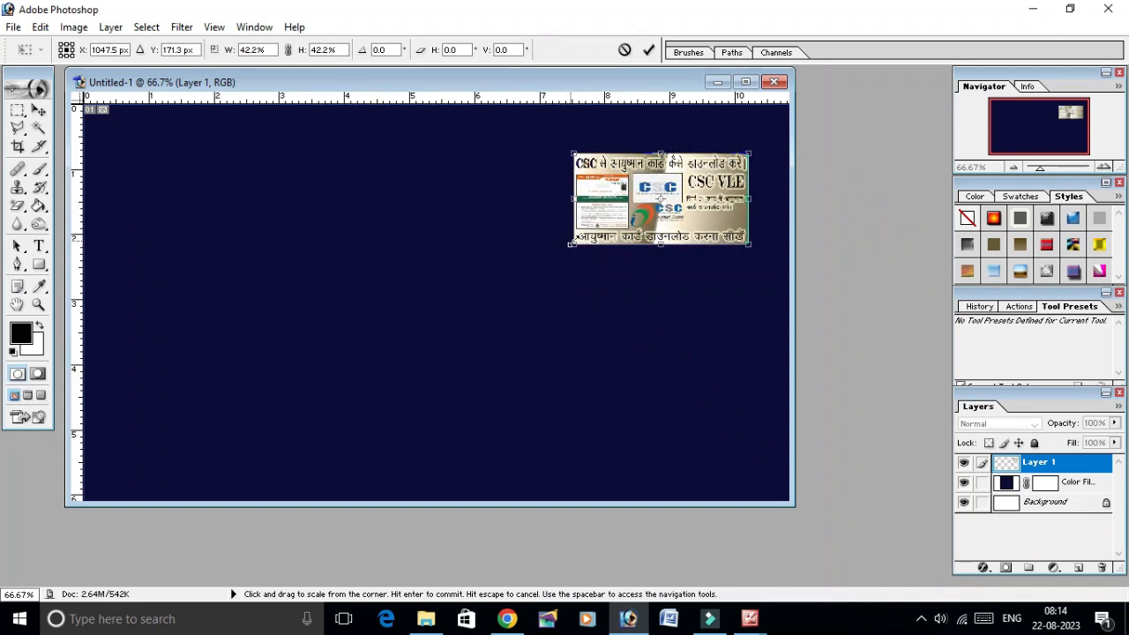
Apply the 42.2% scaling to the CSC image in the blue document and shift the image slightly up and right
click(38, 111)
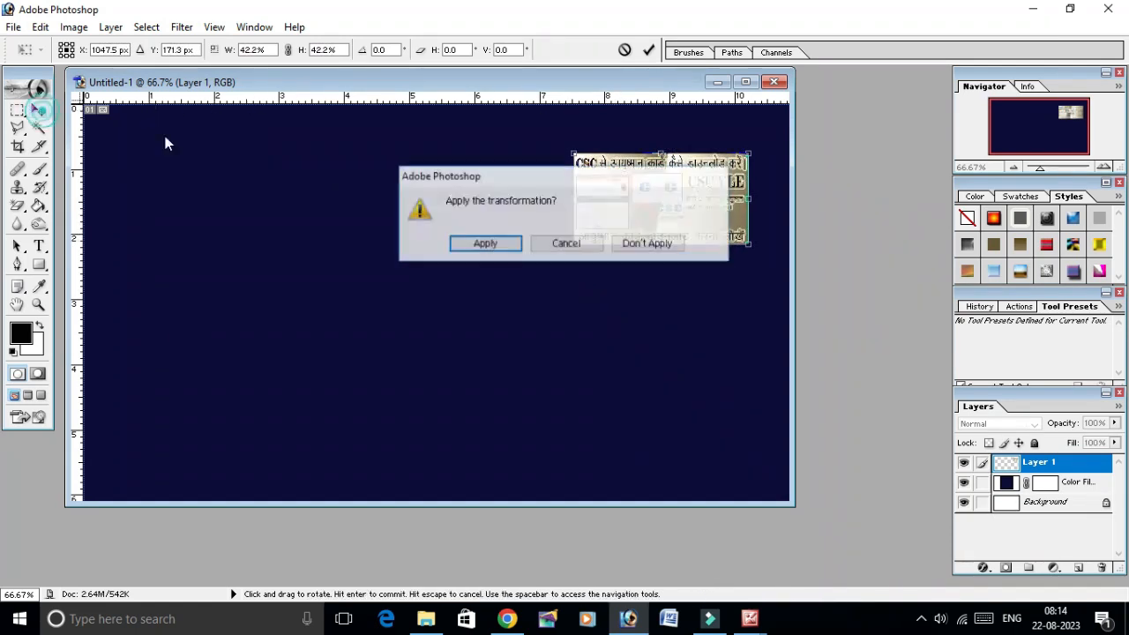
click(477, 247)
mouse_move(698, 183)
mouse_down()
mouse_move(698, 168)
mouse_move(701, 183)
mouse_up()
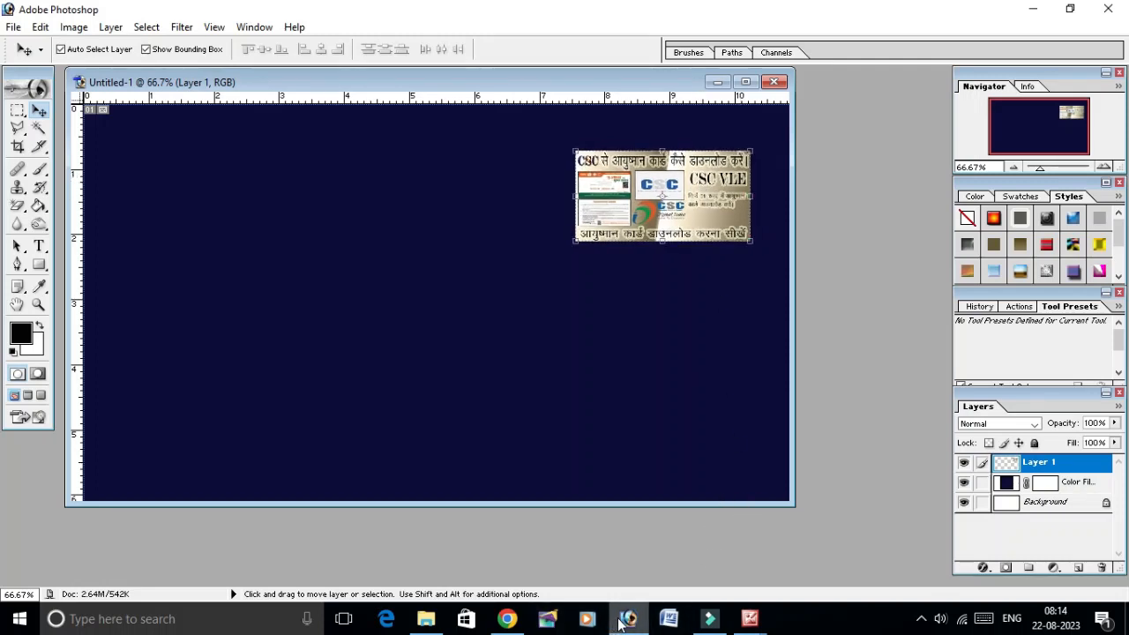
Open 021.jpg from the Desktop folder in Photoshop
click(426, 622)
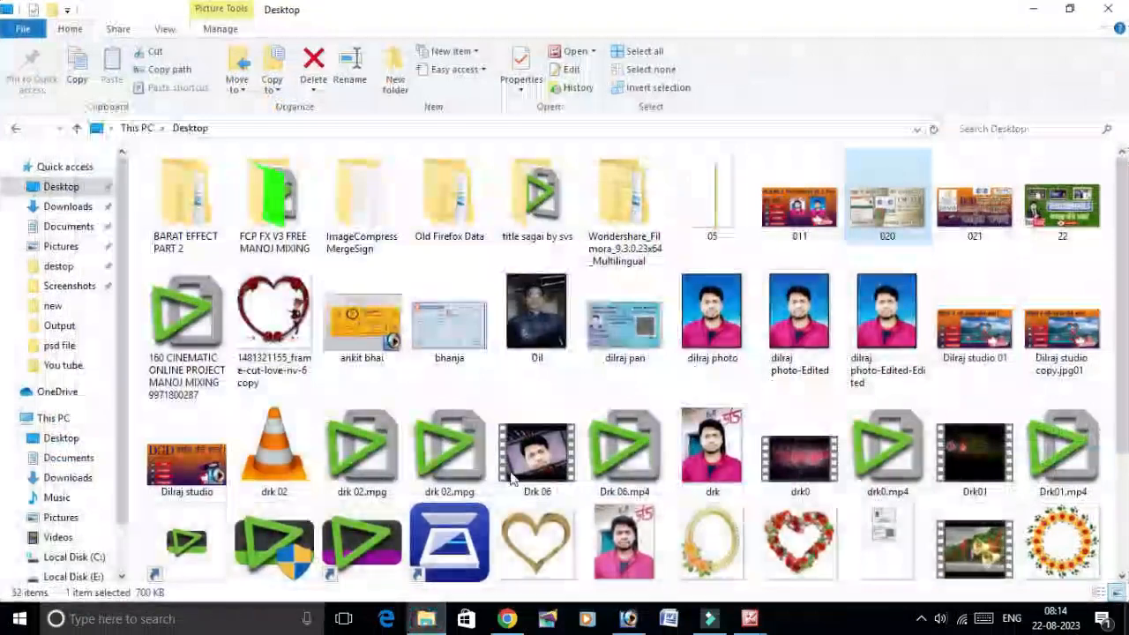
double_click(995, 225)
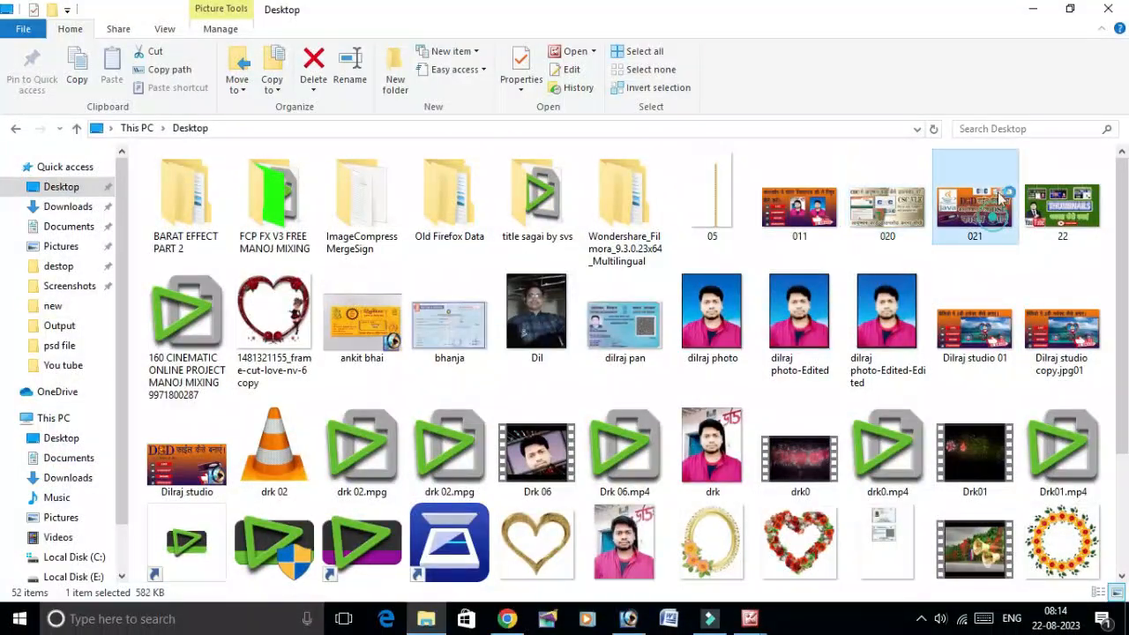
click(1033, 9)
drag(319, 310, 711, 253)
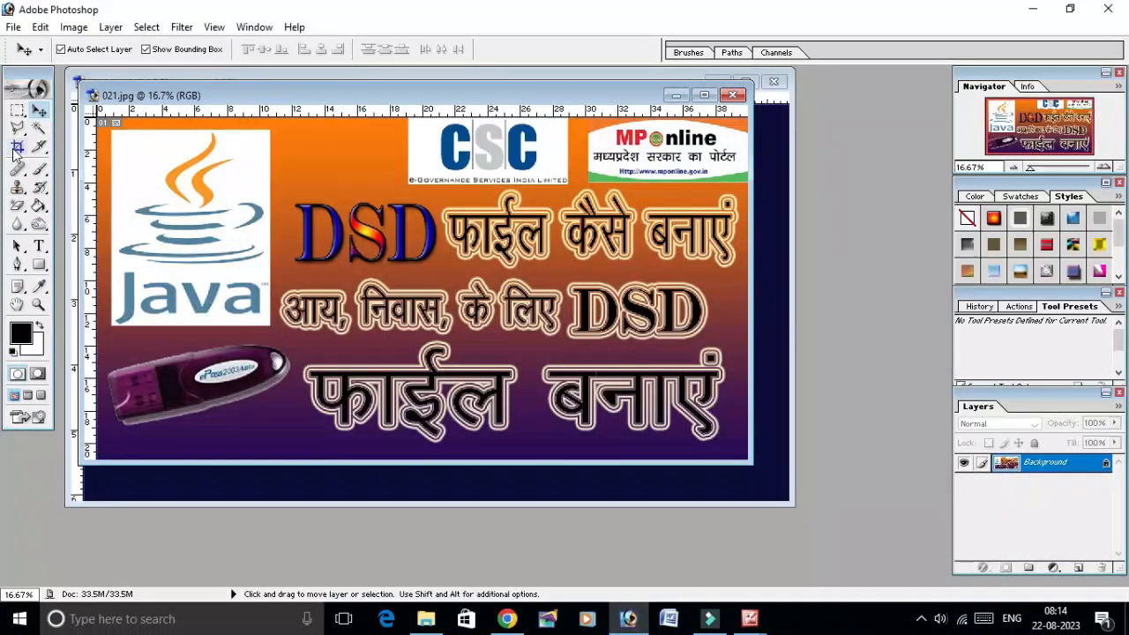
Crop the full 021.jpg image to 2.5 x 1.3 in at 300 pixels/inch and copy it into the blue document
click(17, 148)
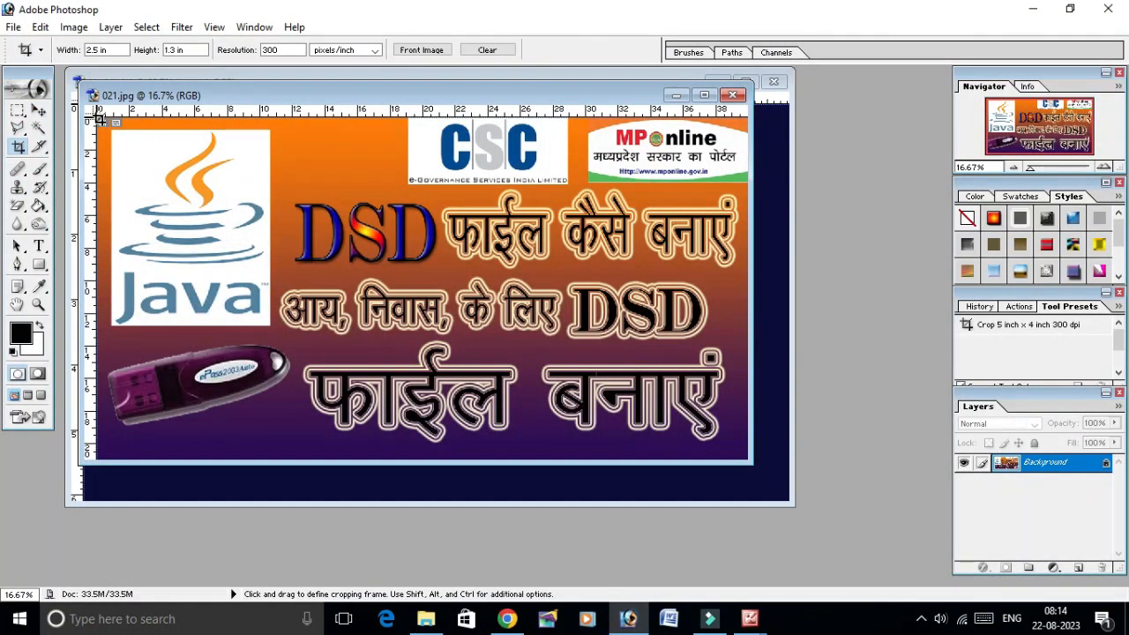
drag(97, 115, 770, 554)
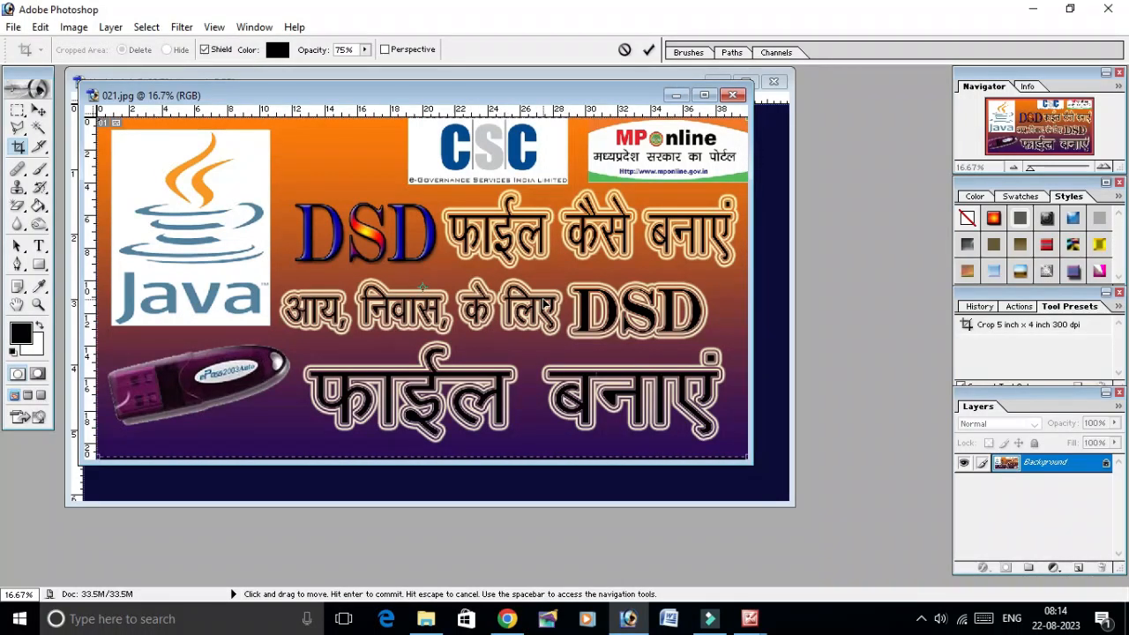
key(Return)
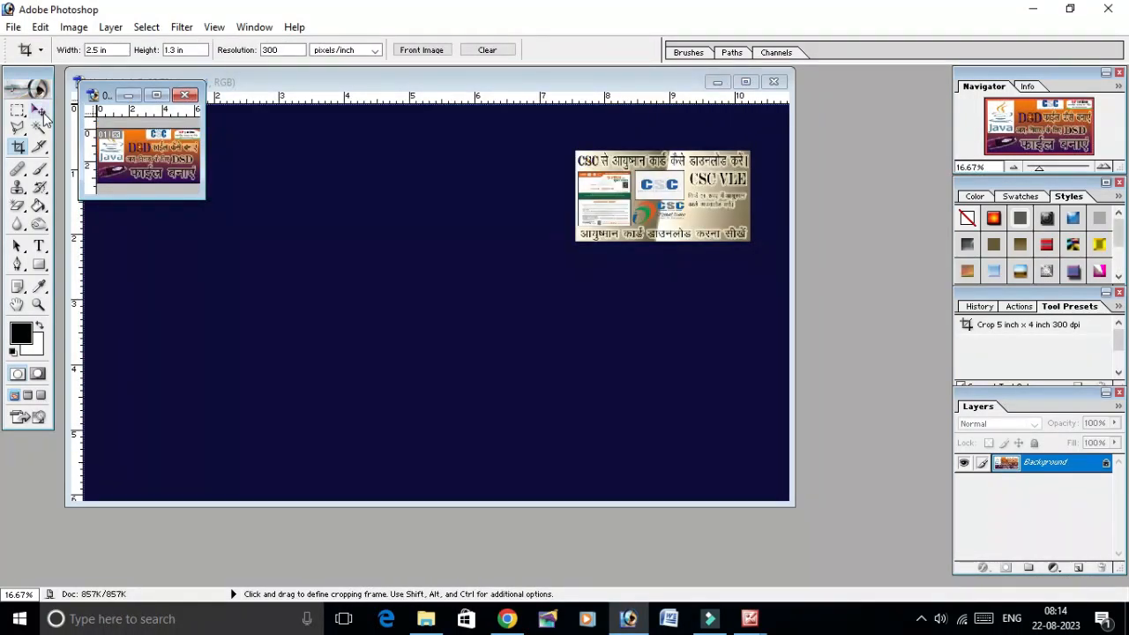
click(40, 110)
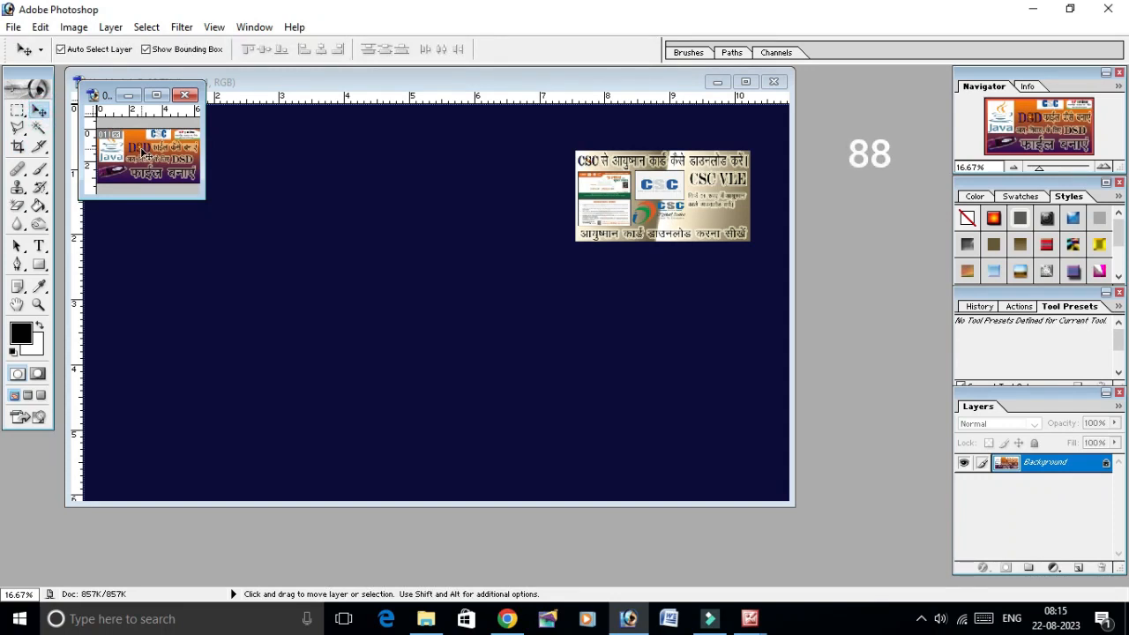
drag(129, 154, 260, 187)
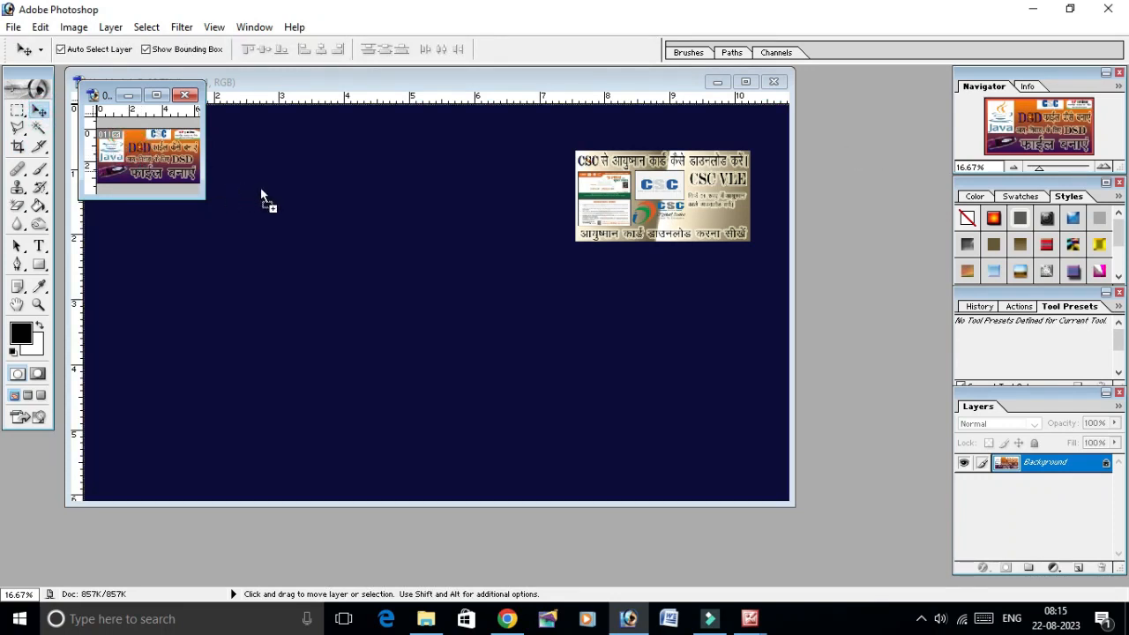
drag(544, 319, 349, 188)
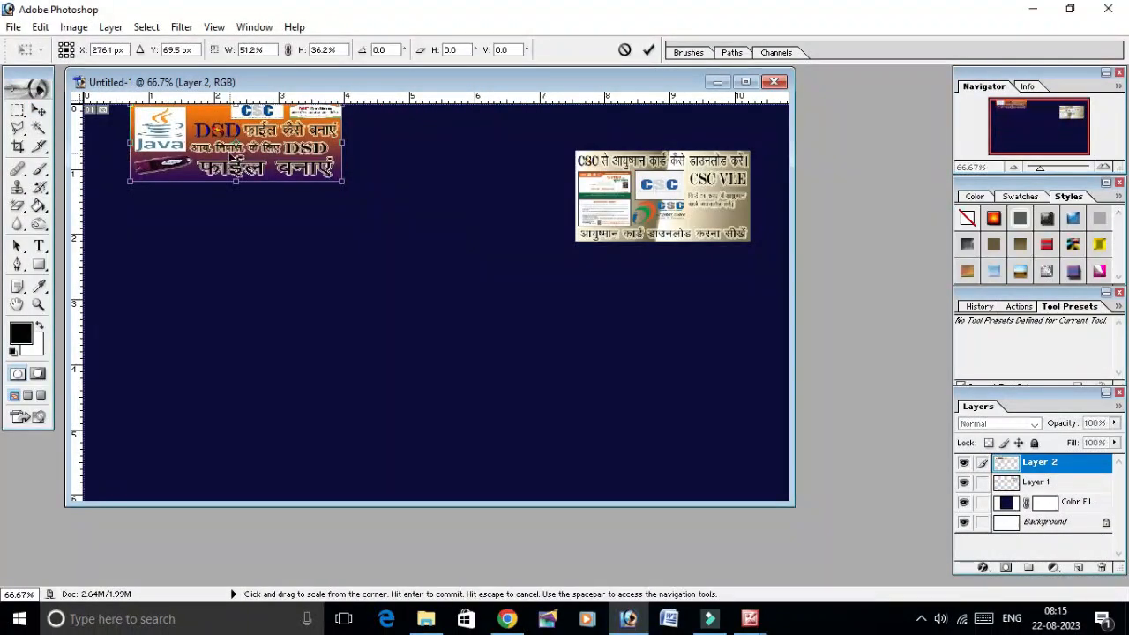
click(40, 111)
click(649, 244)
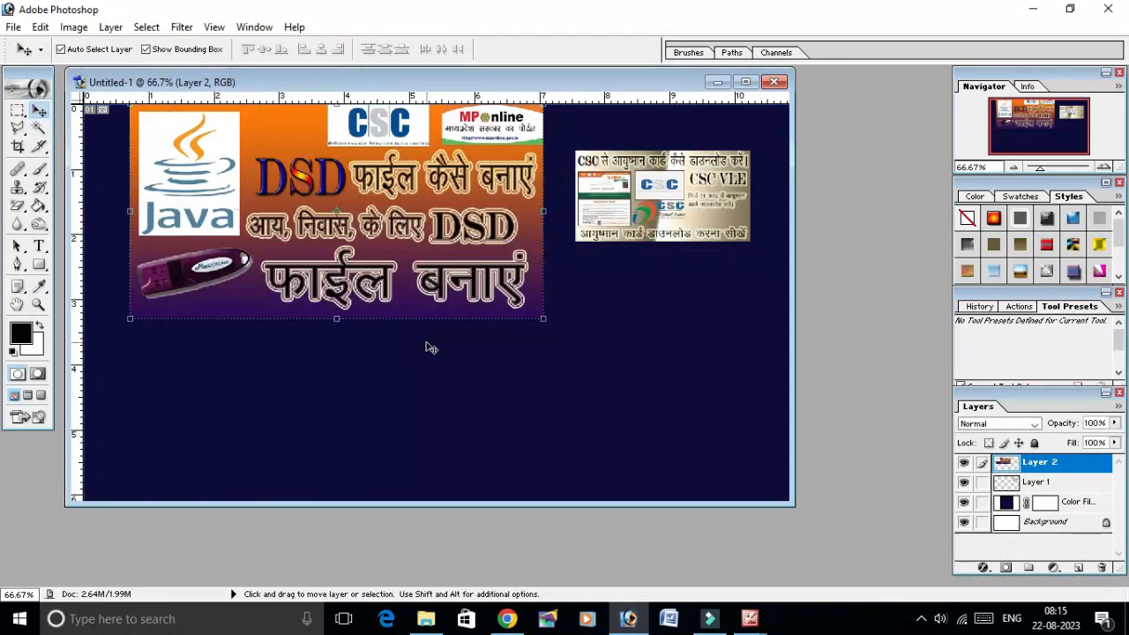
Scale the copied 021.jpg image proportionally to 42.1%, apply the transformation, and place it level with the CSC image on its left
drag(538, 325, 280, 181)
drag(239, 150, 692, 314)
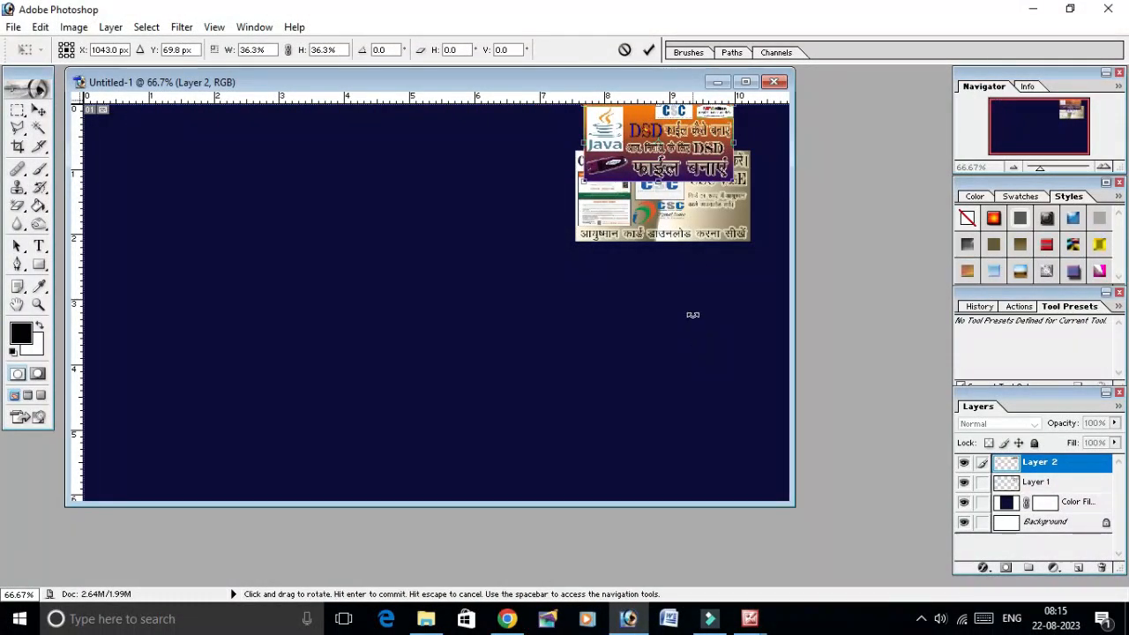
drag(733, 174, 752, 189)
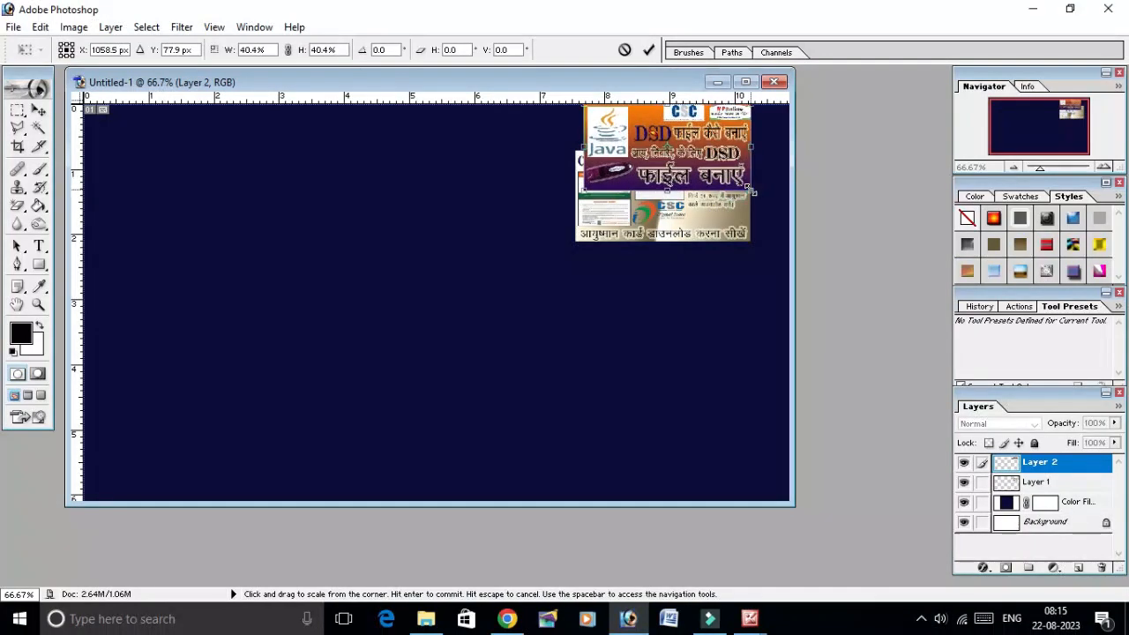
drag(581, 200, 576, 194)
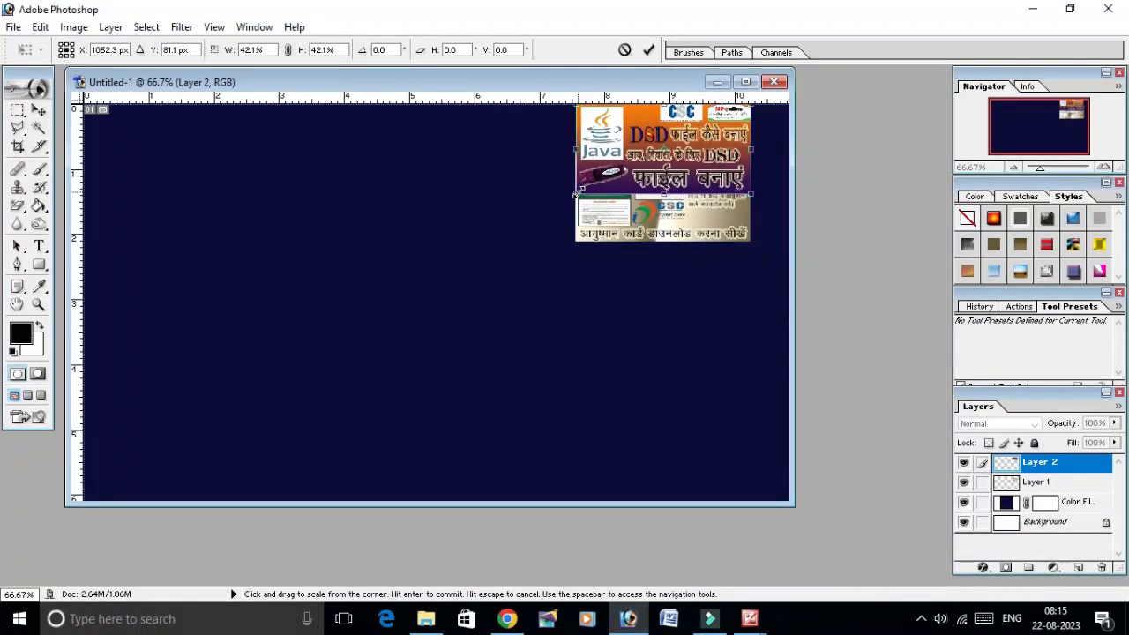
click(39, 110)
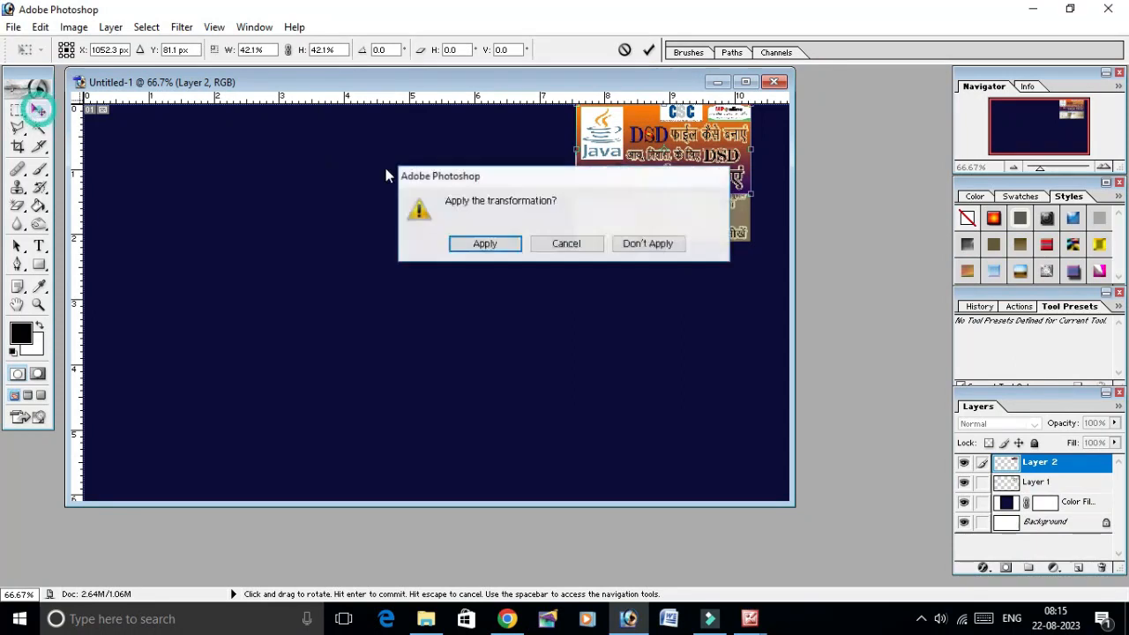
click(486, 244)
drag(696, 133, 467, 183)
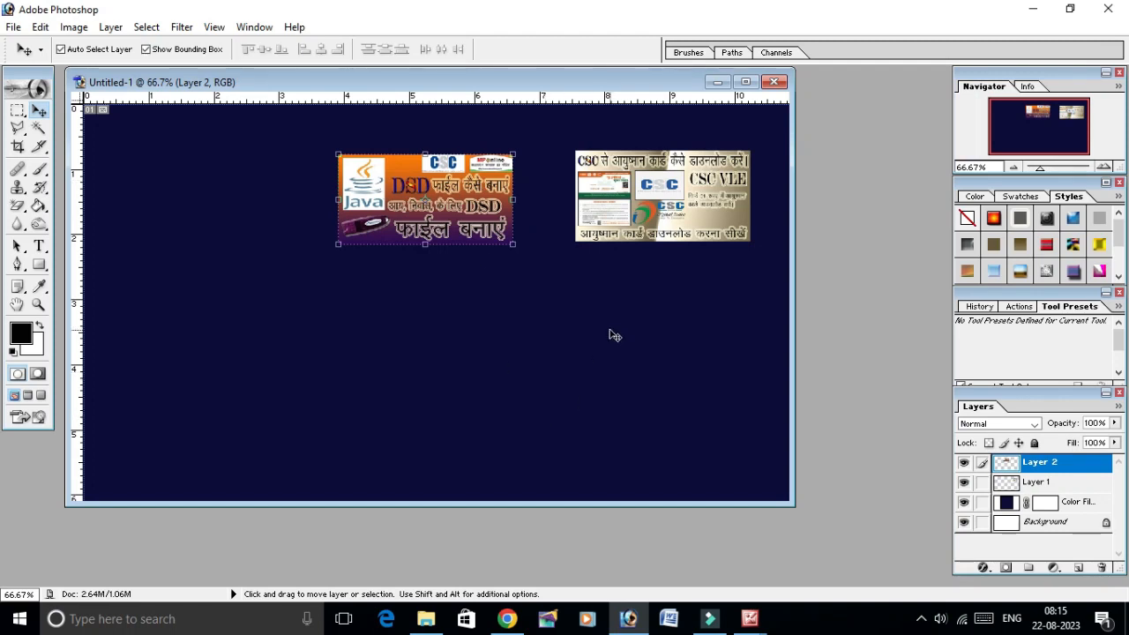
Open 22.jpg from the Desktop folder in Photoshop
click(426, 618)
double_click(1062, 207)
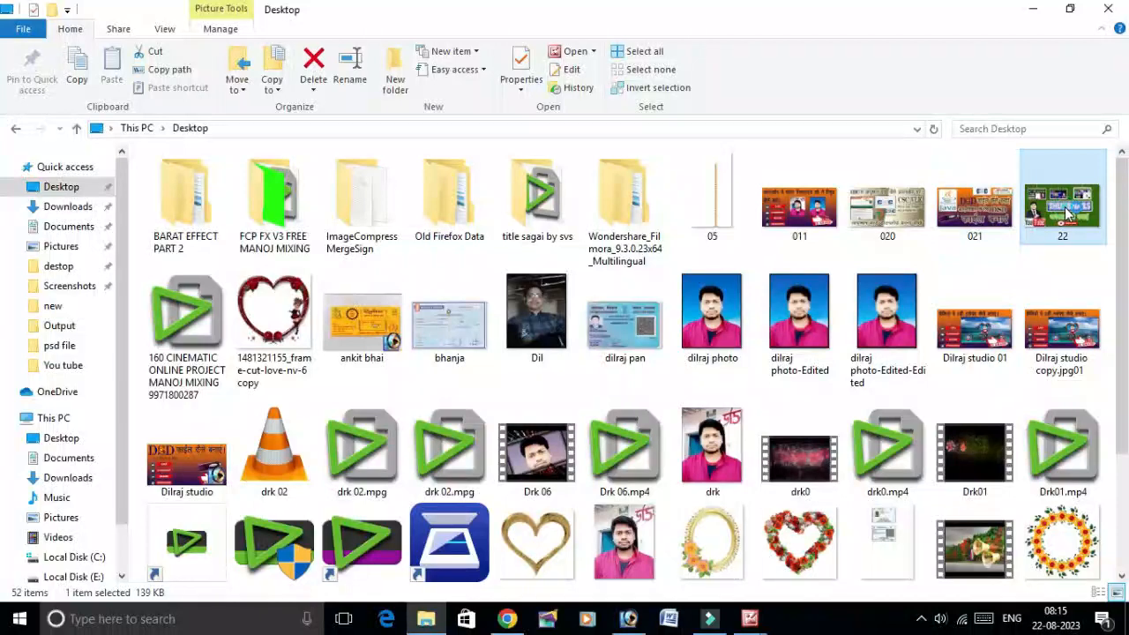
click(1033, 8)
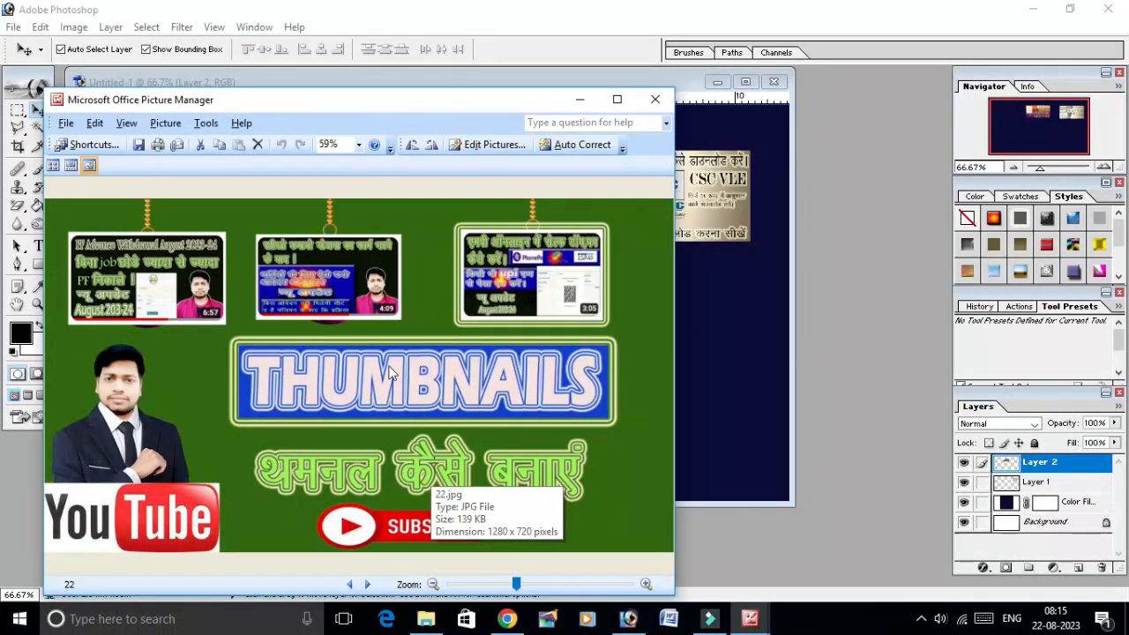
drag(325, 372, 744, 277)
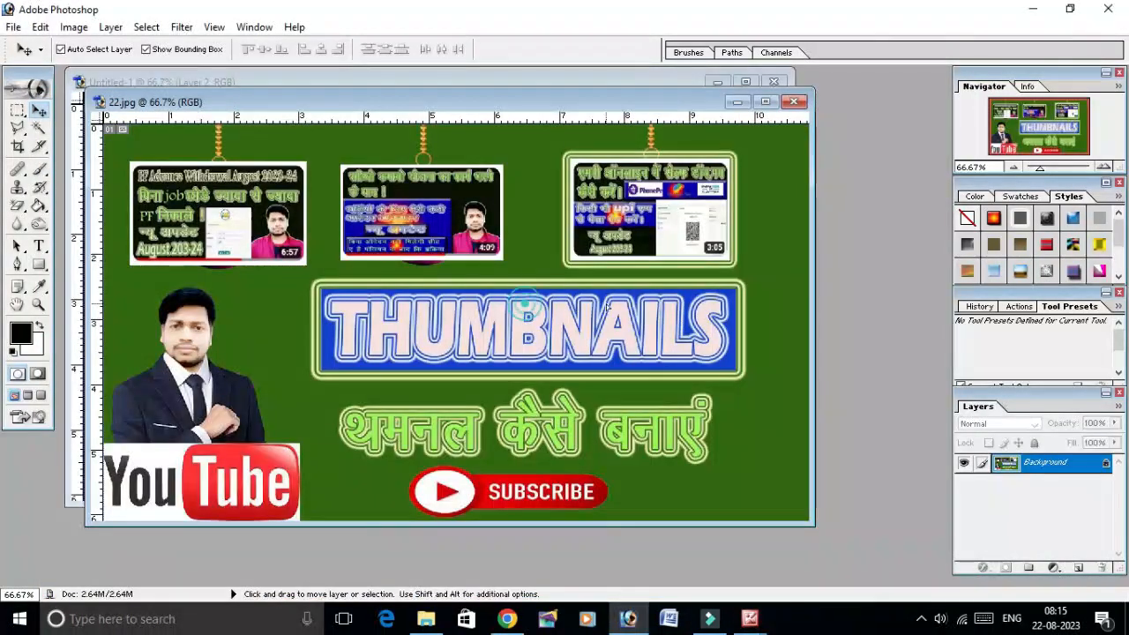
click(534, 242)
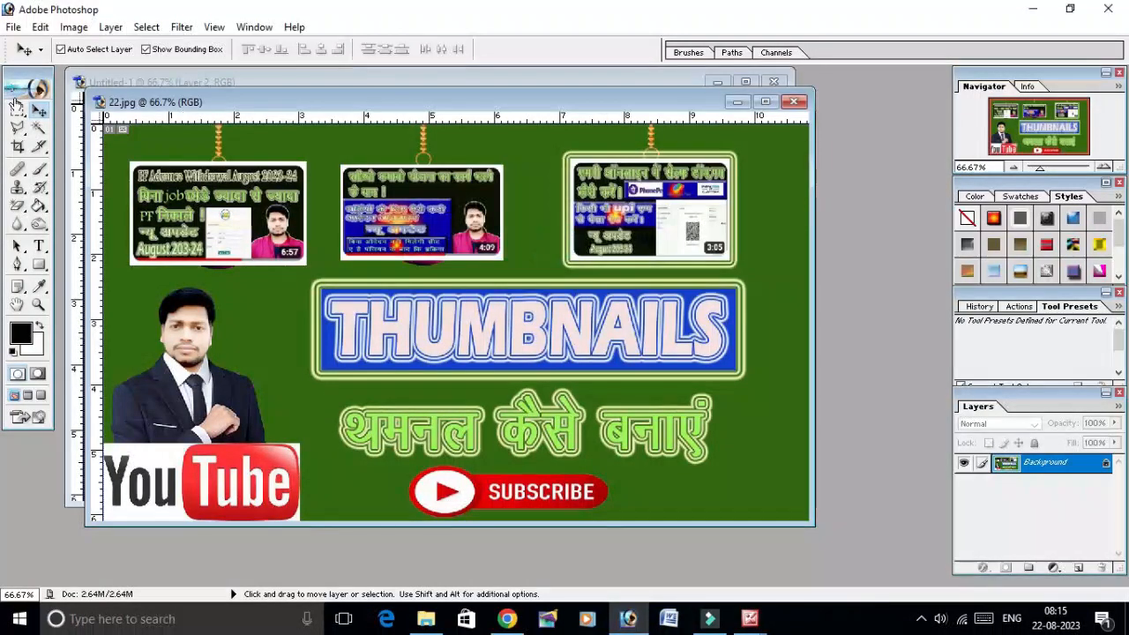
click(18, 147)
drag(105, 129, 808, 491)
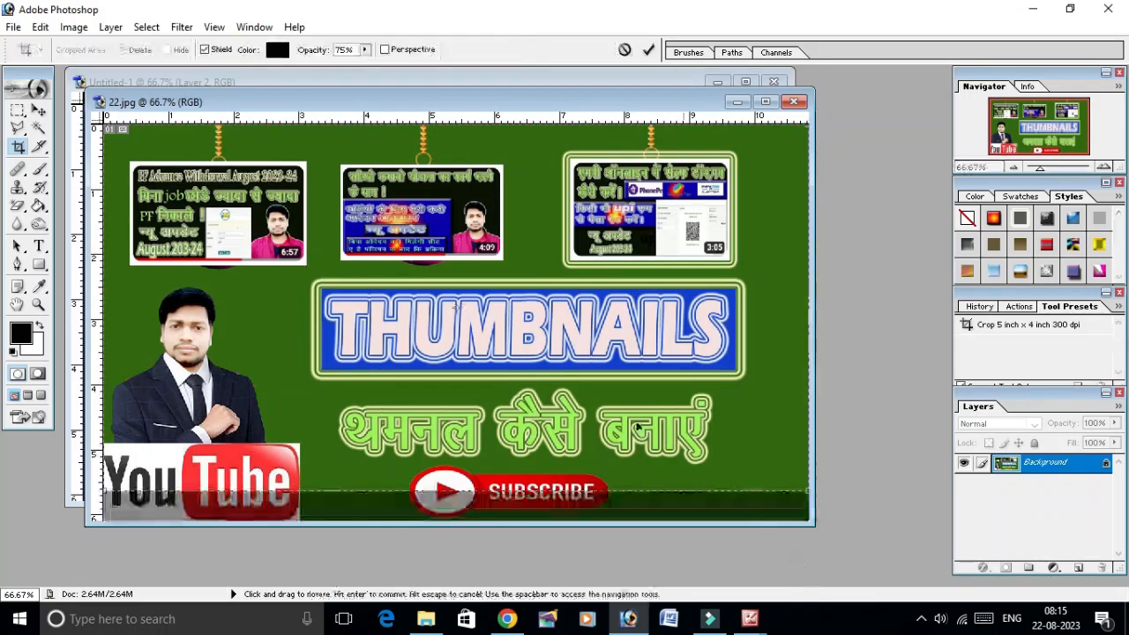
right_click(565, 380)
click(587, 409)
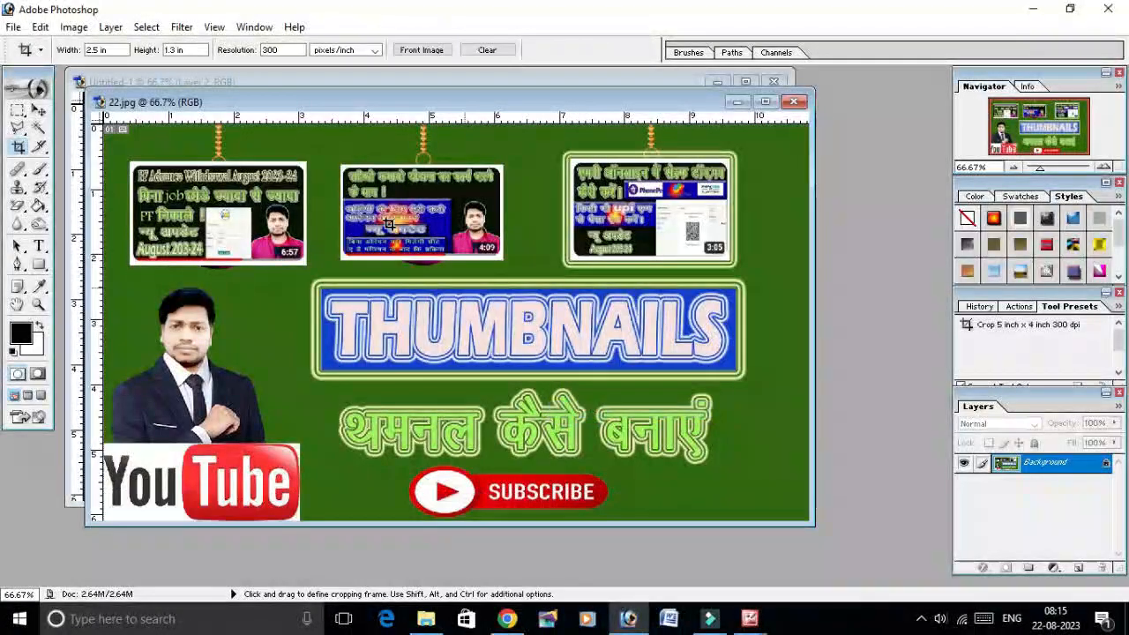
Crop 22.jpg to 2.5 x 1.5 in at 300 pixels/inch, trimming its right edge, and copy it into the blue document
click(174, 49)
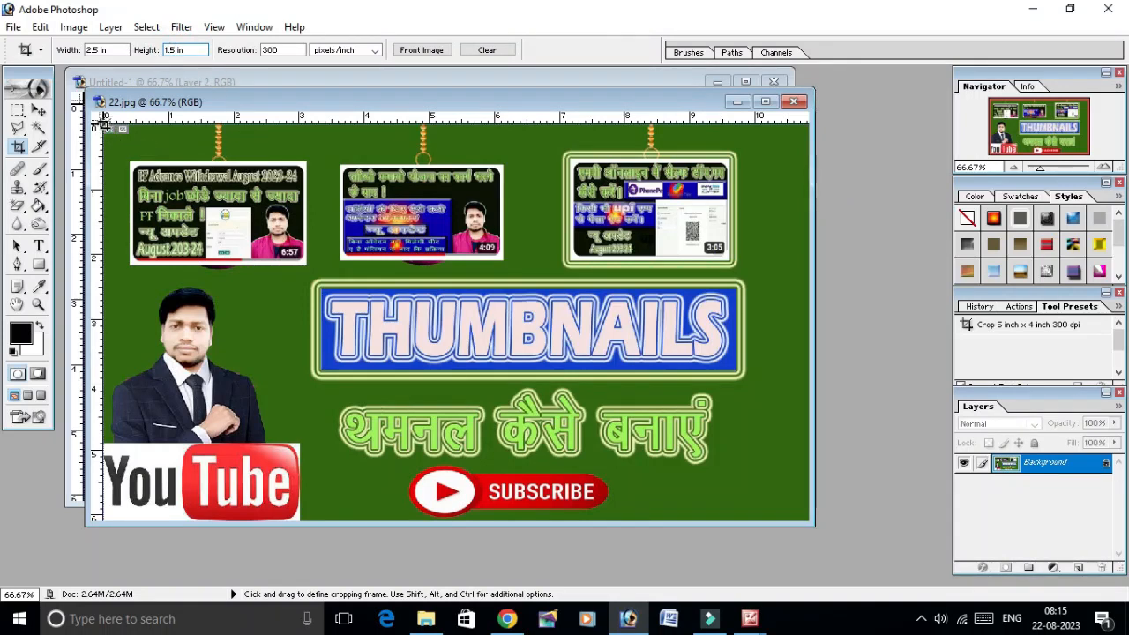
drag(865, 615, 877, 621)
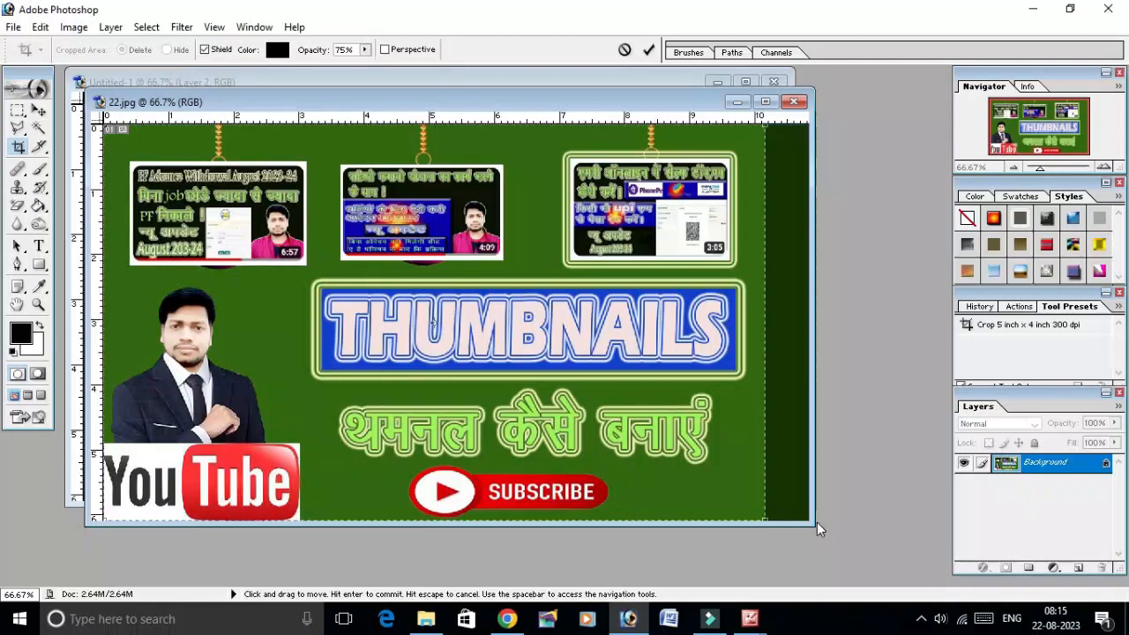
key(Return)
click(39, 109)
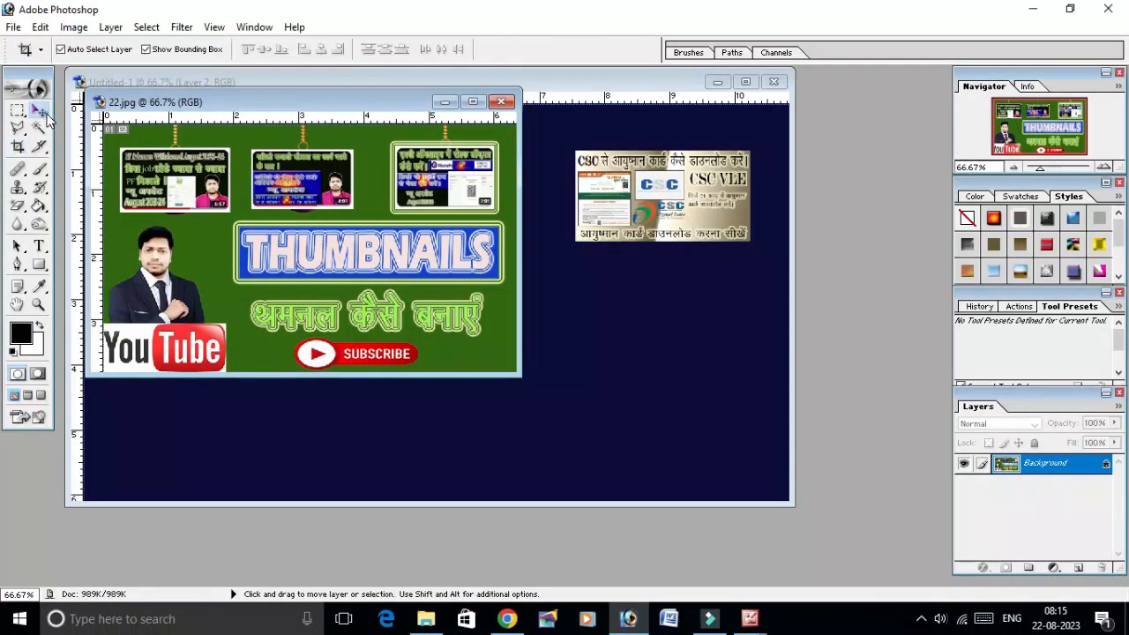
drag(309, 215, 585, 365)
Scale the copied 22.jpg image to 41.7% width and 39.7% height and position it over the DSD image, matching that image's sides
drag(511, 366, 222, 276)
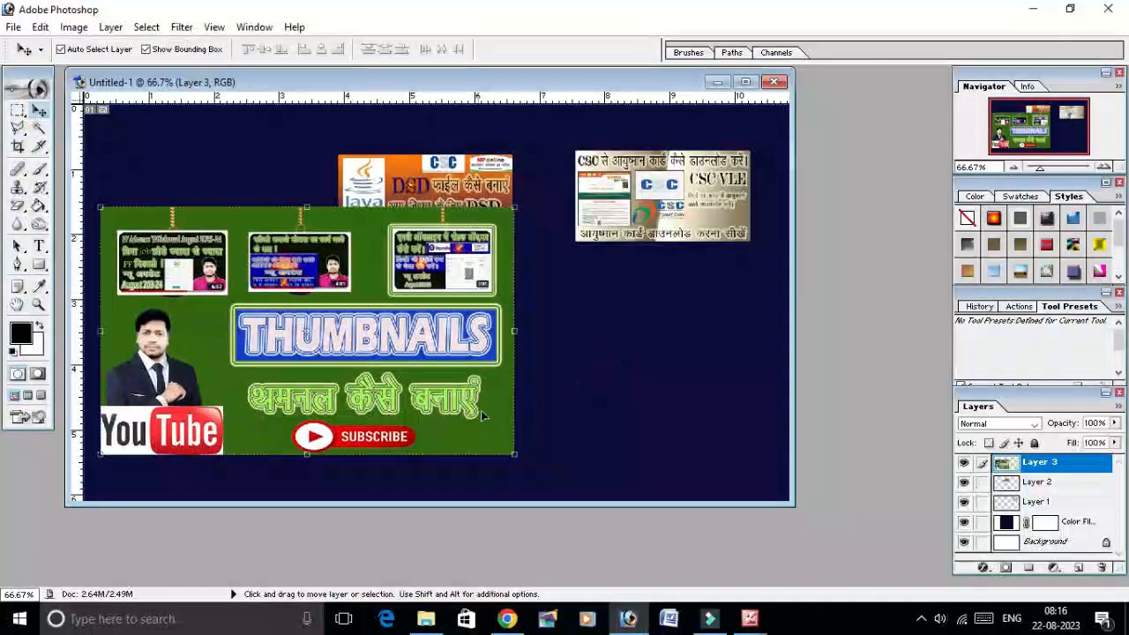
drag(517, 457, 277, 292)
drag(202, 273, 441, 253)
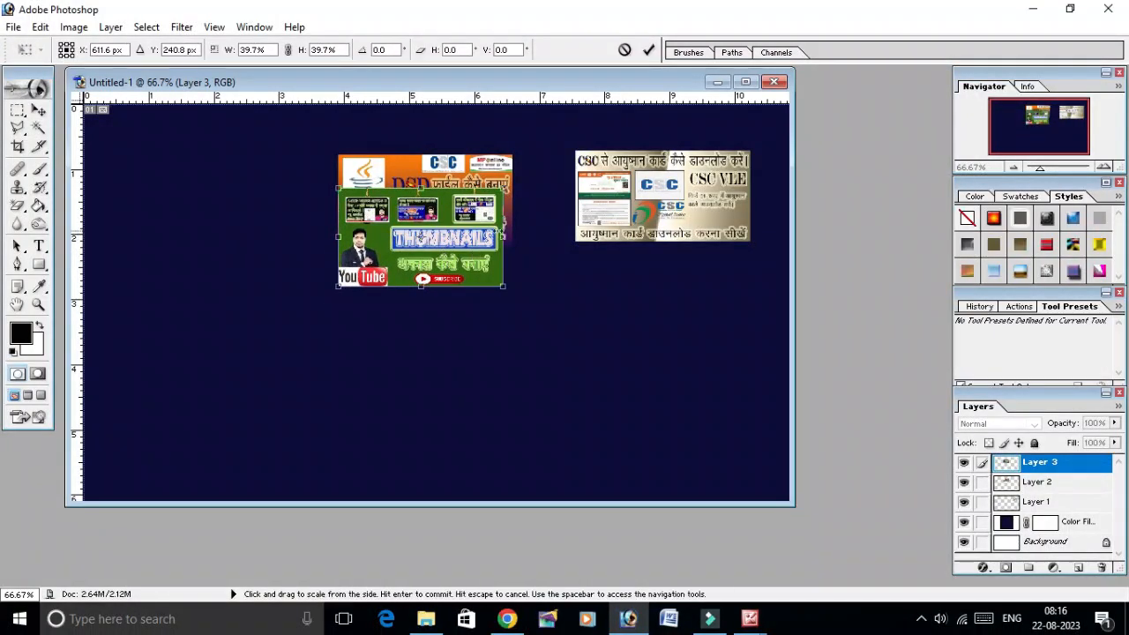
drag(503, 236, 513, 235)
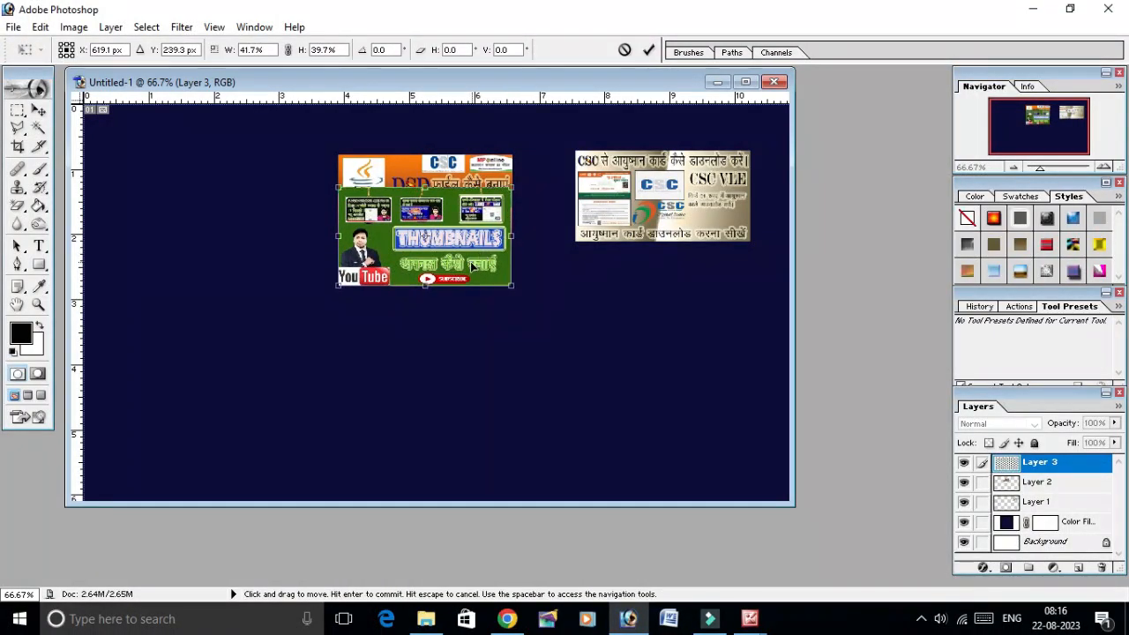
Nudge the green THUMBNAILS image upward until its top edge lines up with the DSD image beneath it
key(Up)
key(Up)
key(Up)
key(Up)
key(Up)
key(Up)
key(Up)
key(Up)
key(Up)
key(Up)
key(Up)
key(Up)
key(Up)
key(Up)
key(Up)
key(Up)
key(Up)
key(Up)
key(Up)
key(Up)
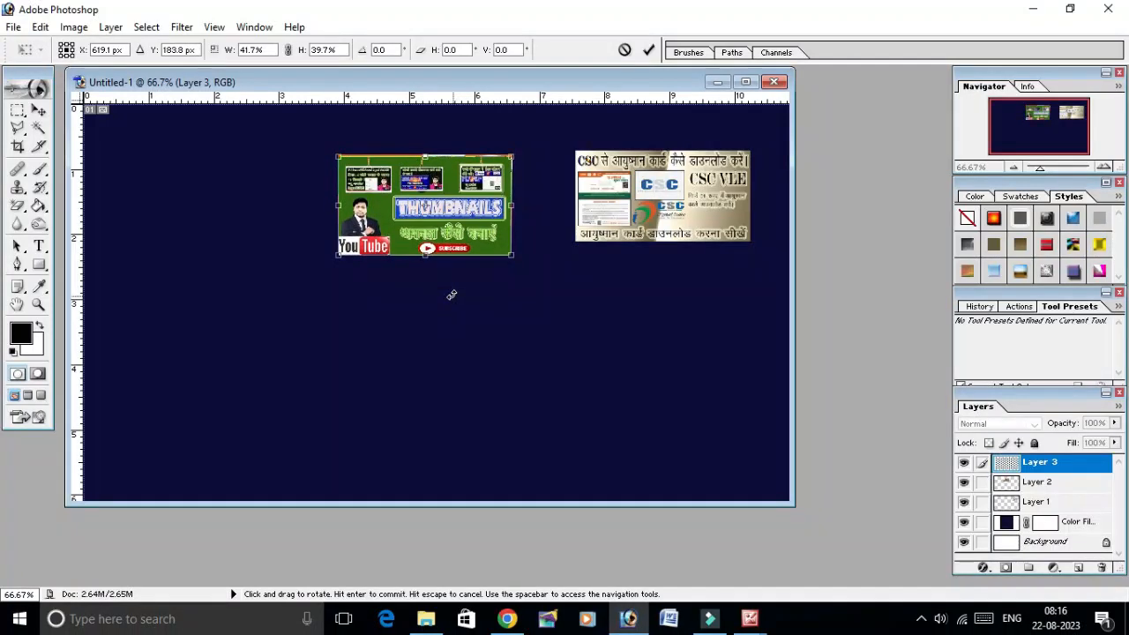
key(Up)
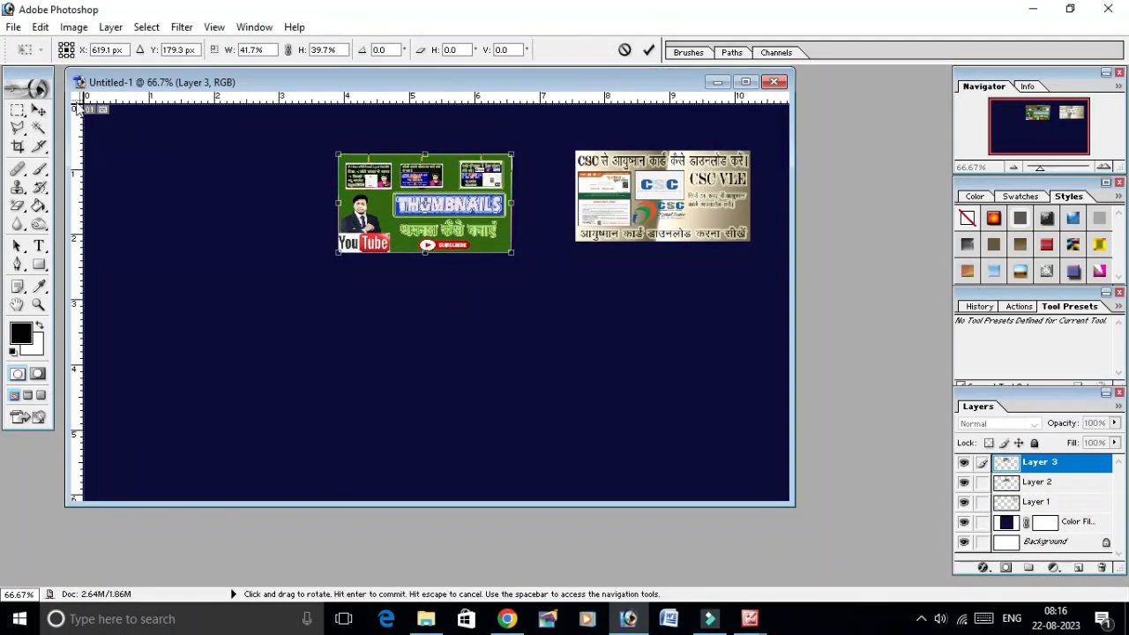
Apply the scaling of the green THUMBNAILS image and move it to the canvas's upper-left area, level with the other two images
click(38, 109)
click(498, 247)
drag(412, 206, 198, 202)
click(534, 360)
click(258, 219)
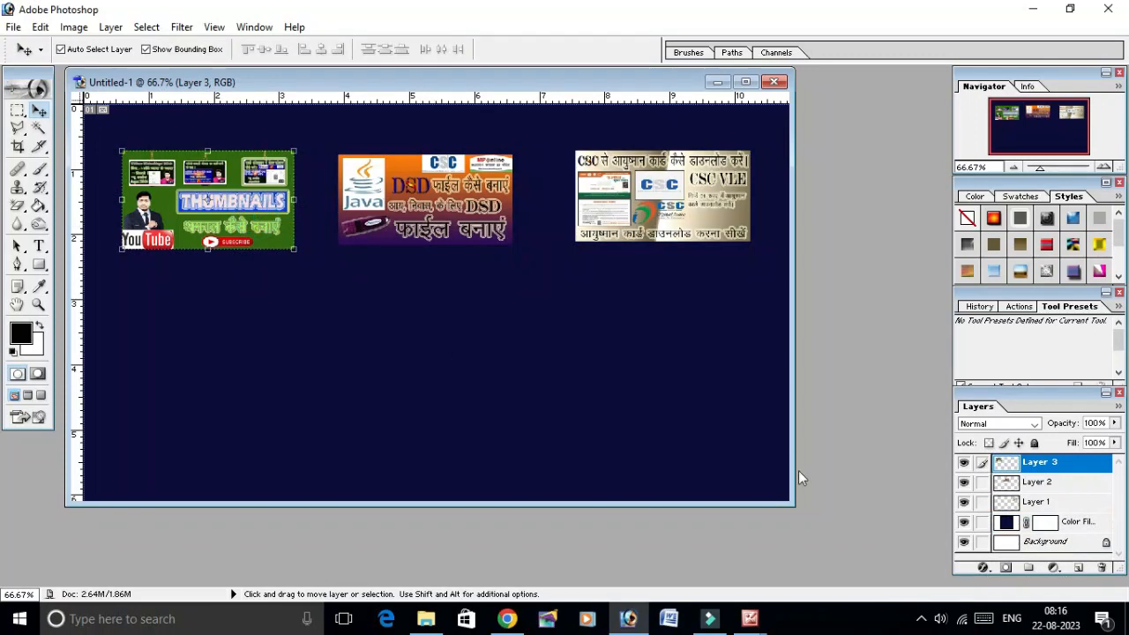
Open 05.png from the Desktop folder, copy its orange chain into the blue document and place its layer beneath the thumbnail images
click(426, 618)
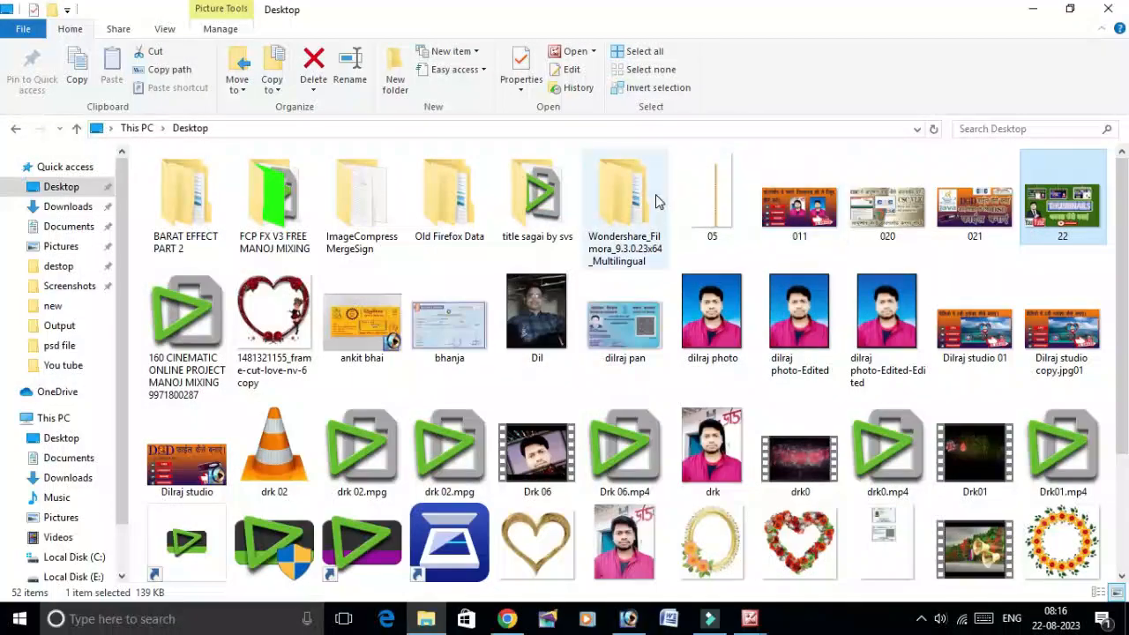
double_click(693, 210)
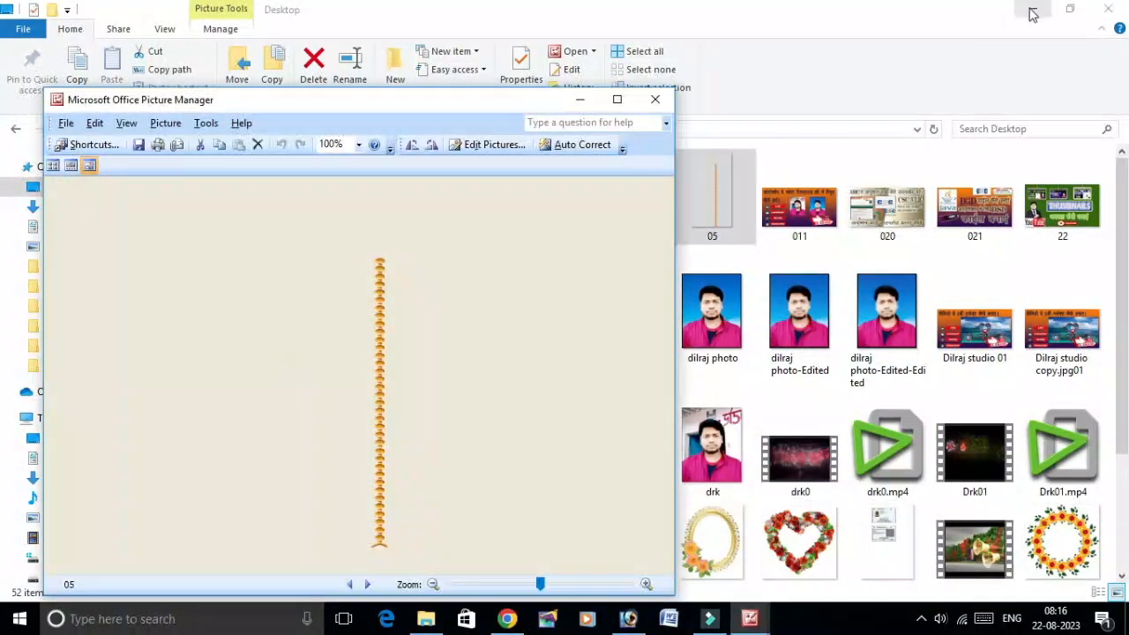
click(1032, 10)
drag(374, 396, 745, 355)
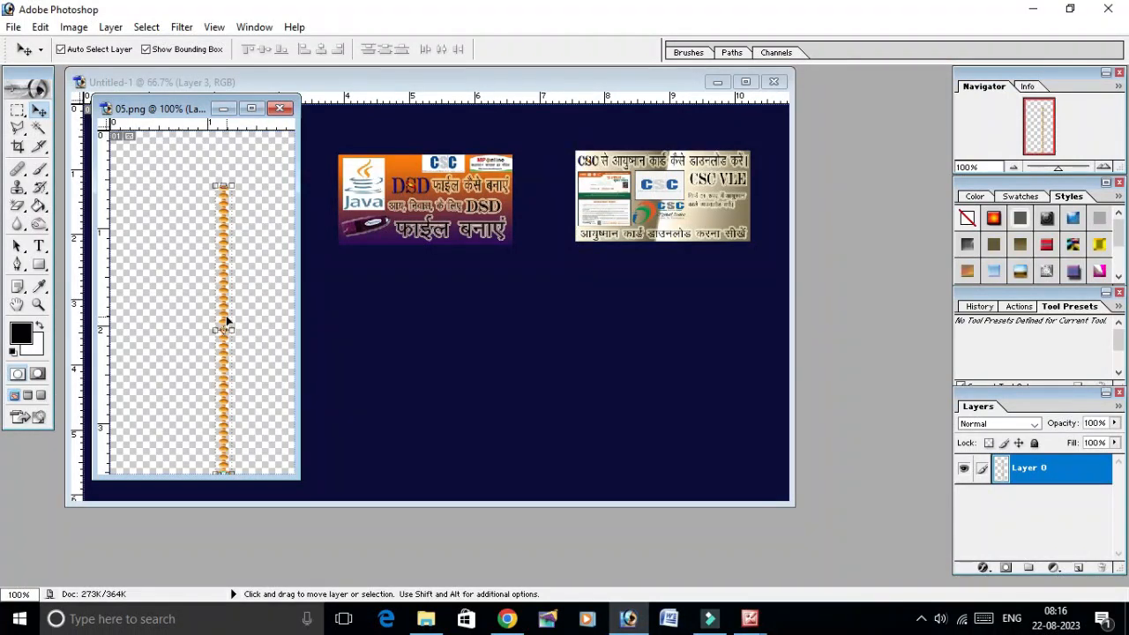
drag(227, 318, 423, 179)
drag(1037, 467, 1032, 524)
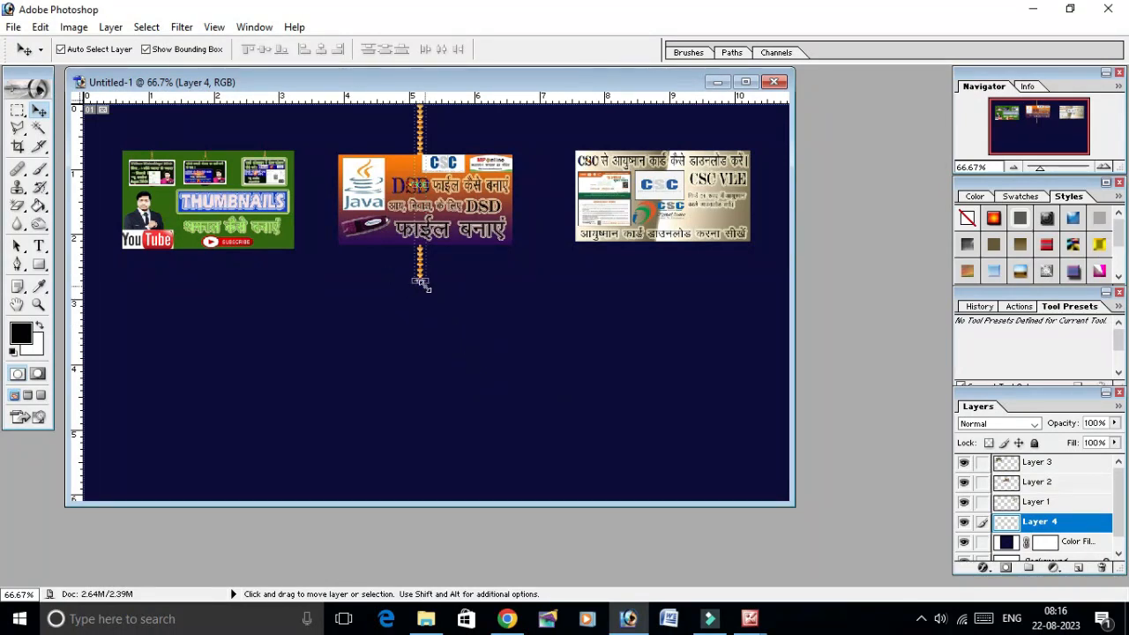
Scale the orange chain to 65.3% height and position it at X 625.5 px, hanging from the canvas's top edge onto the DSD image
key(ctrl+t)
drag(421, 284, 422, 205)
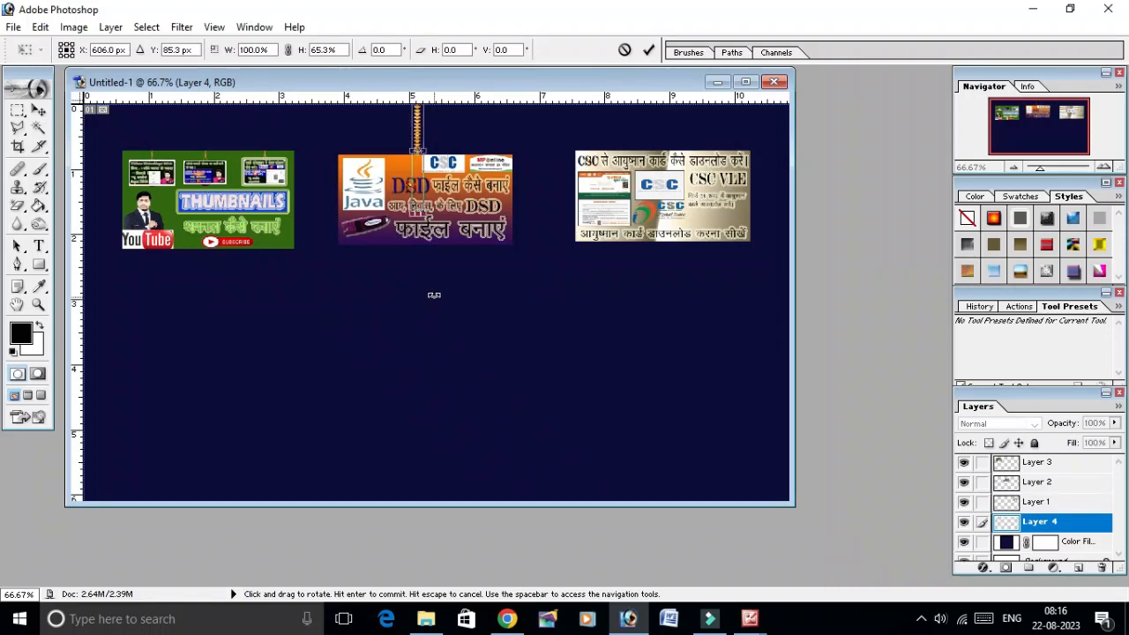
key(Right)
key(Right)
key(Right)
key(Right)
key(Right)
key(Right)
key(Right)
key(Right)
key(Right)
key(Right)
key(Right)
key(Right)
key(Left)
key(Left)
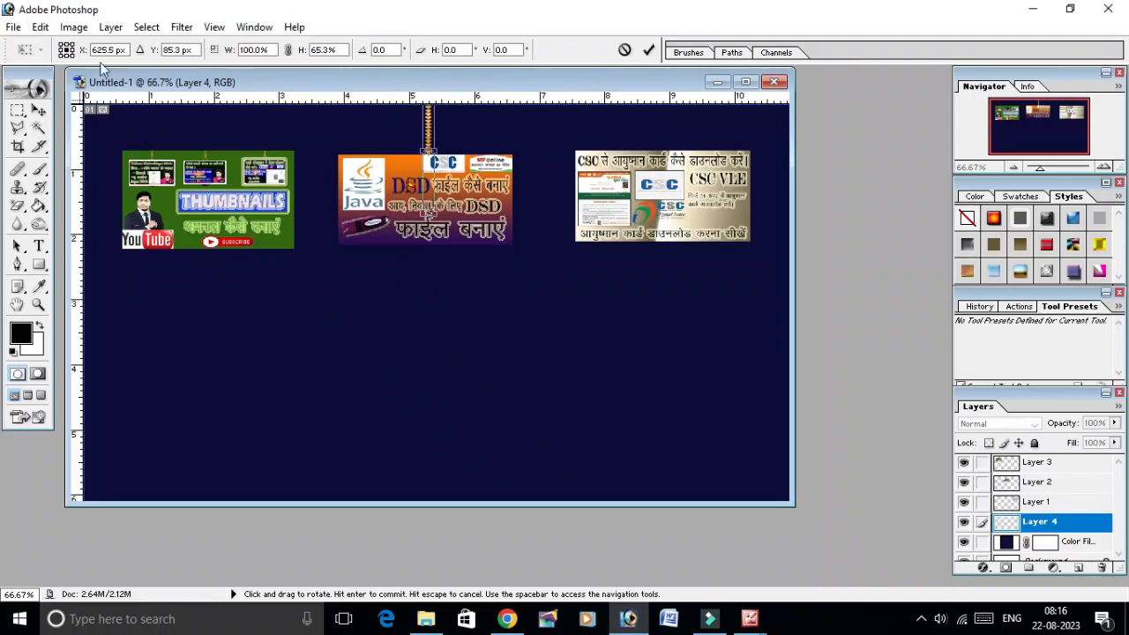
click(37, 111)
click(479, 243)
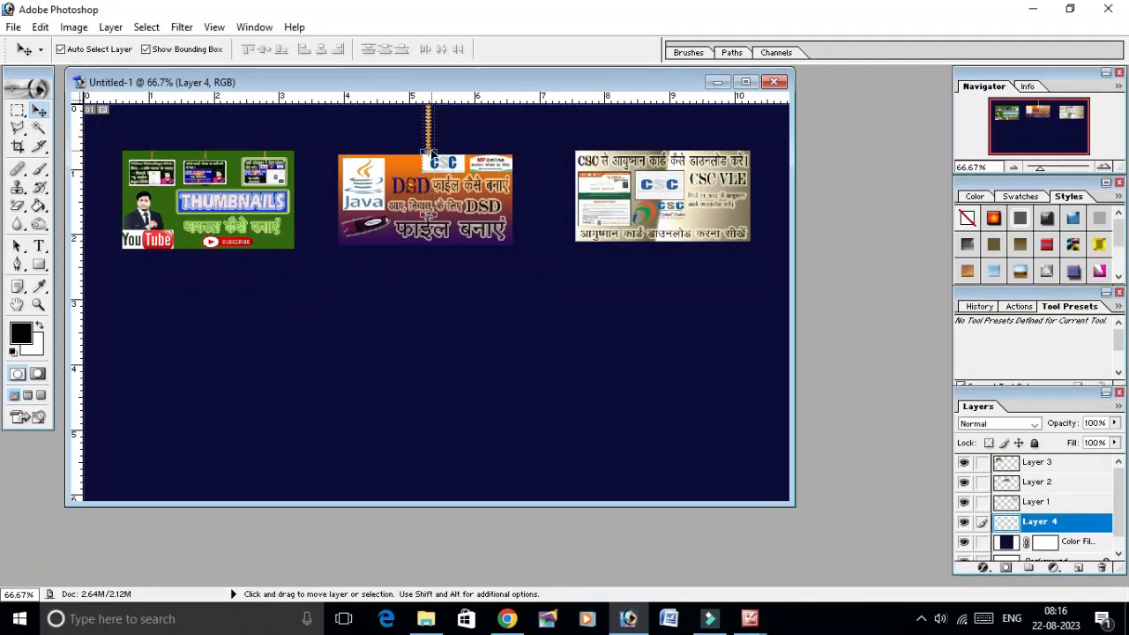
Duplicate the orange chain twice, placing one copy above the CSC VLE image and one above the green THUMBNAILS image
drag(429, 134, 671, 135)
drag(429, 134, 206, 128)
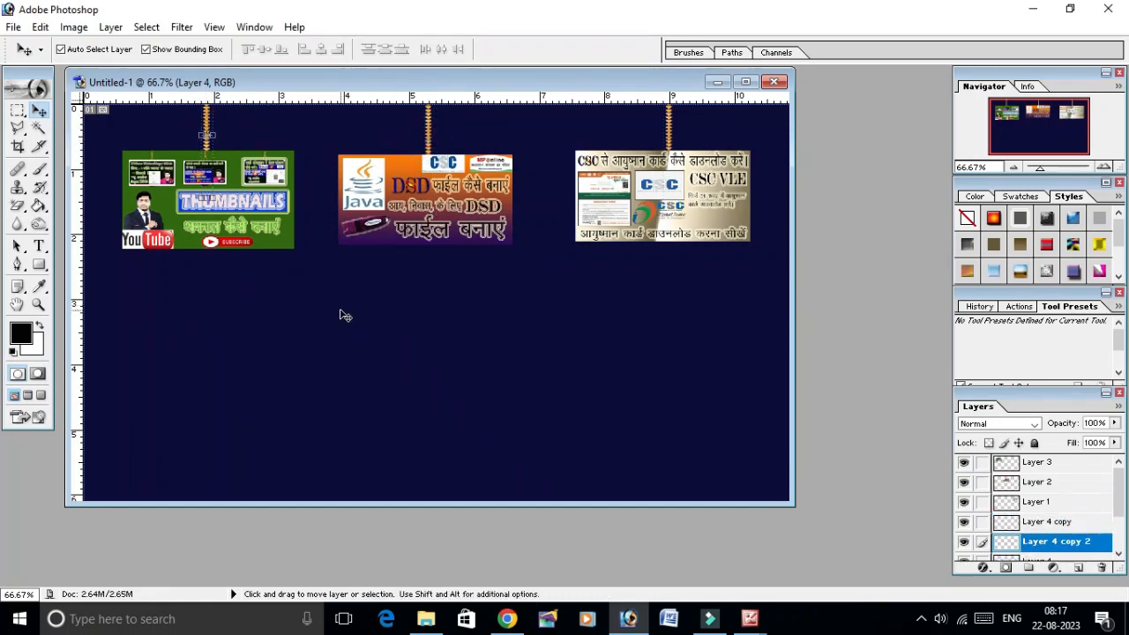
click(358, 388)
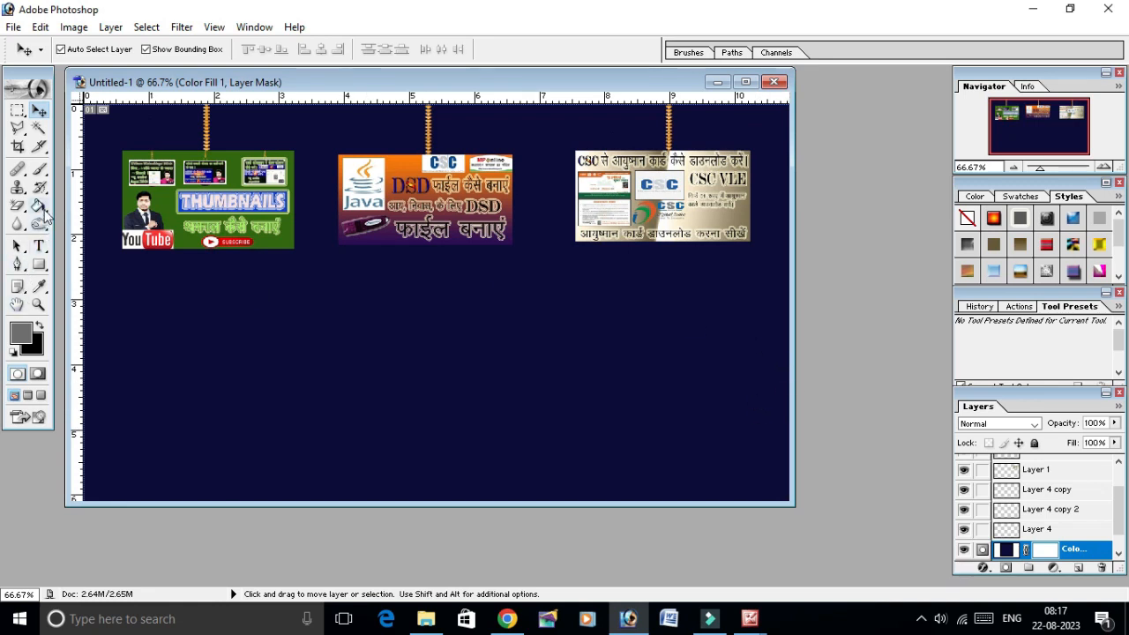
Draw a black rectangle below the images, about 3 to 9.7 on the horizontal ruler, and apply the style with pale glowing outline rings
click(39, 265)
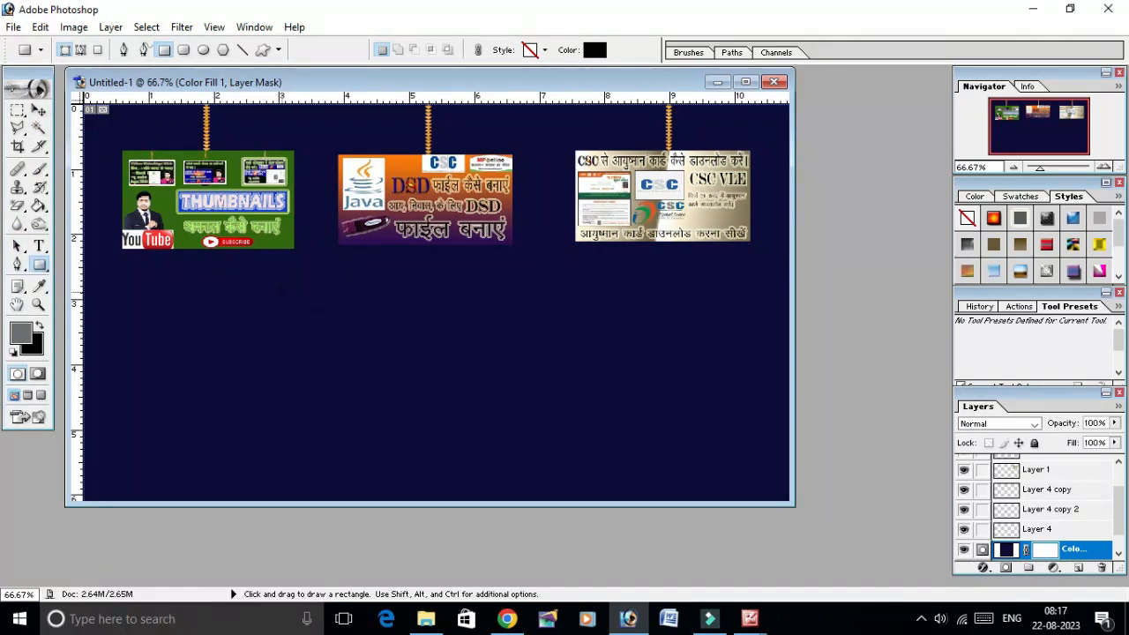
drag(280, 305, 713, 391)
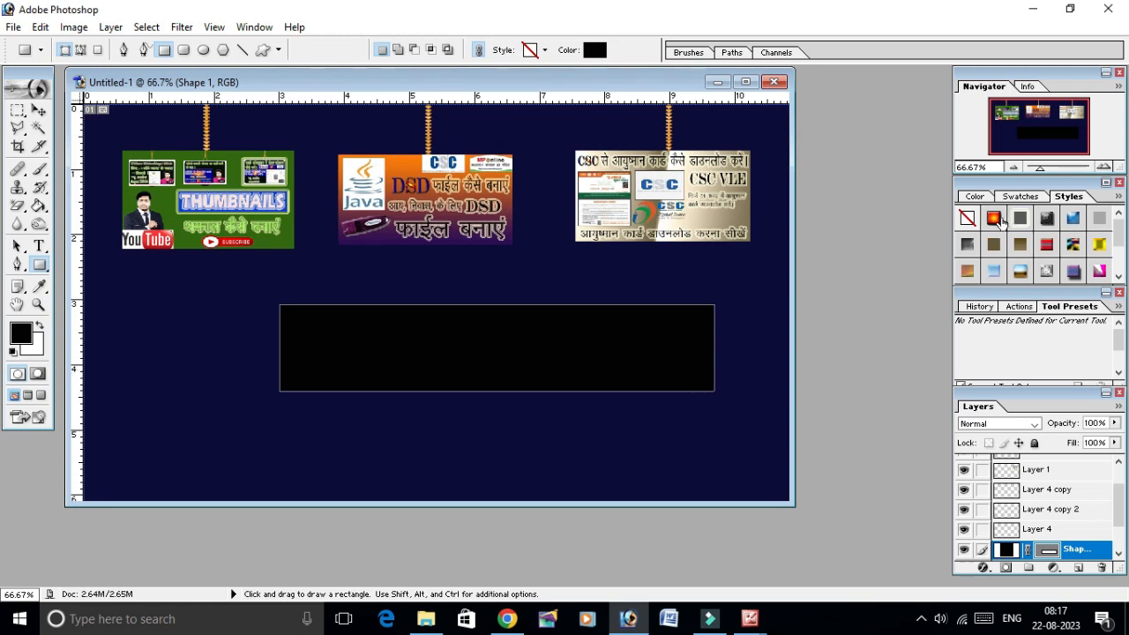
click(997, 218)
click(1026, 220)
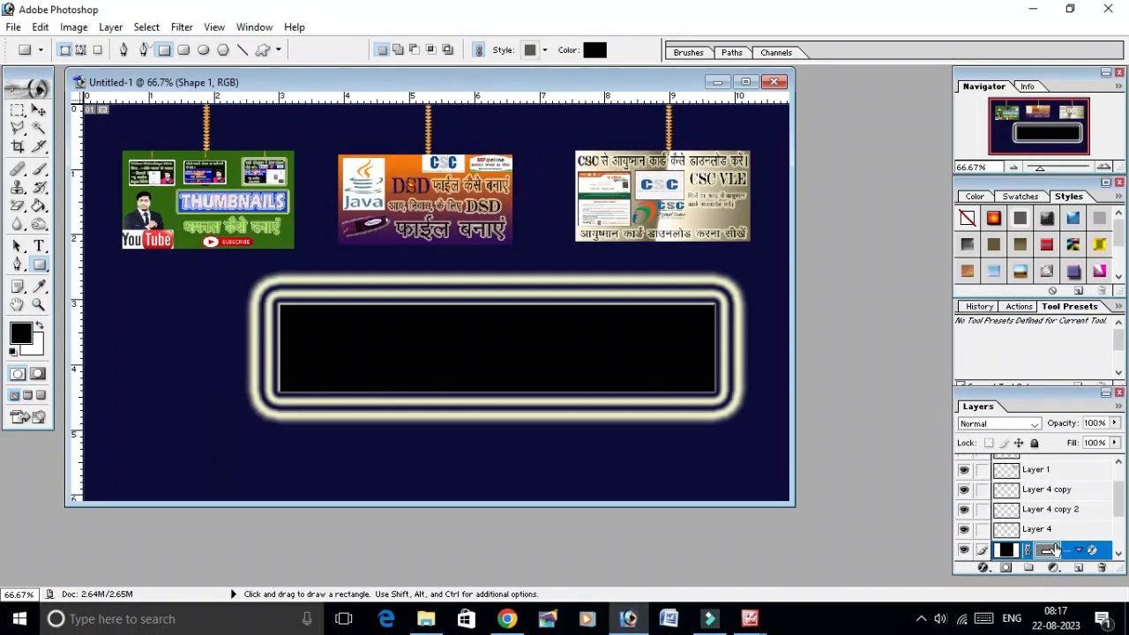
Reduce the black rectangle's Outer Glow size to 21 px
scroll(1056, 526, down, 2)
double_click(1034, 514)
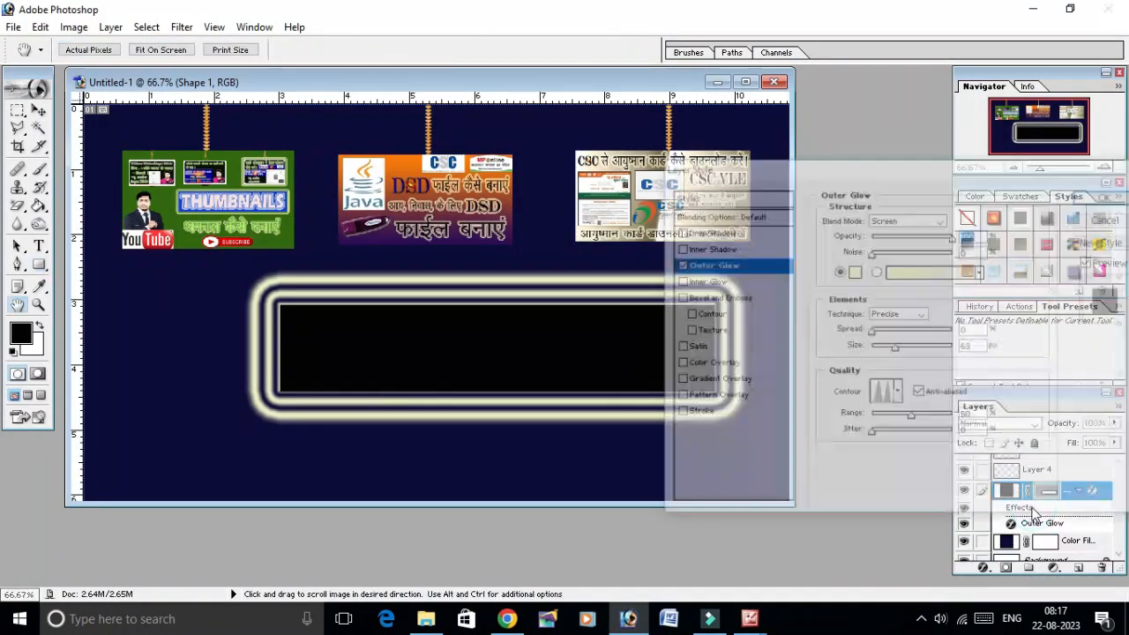
drag(894, 350, 882, 349)
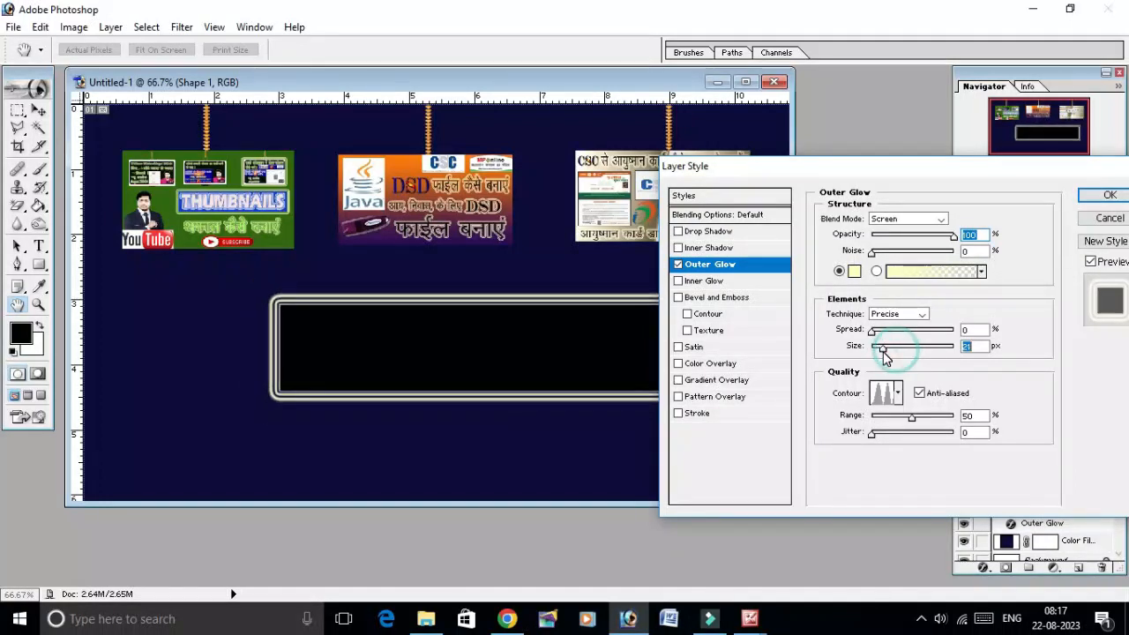
click(1104, 196)
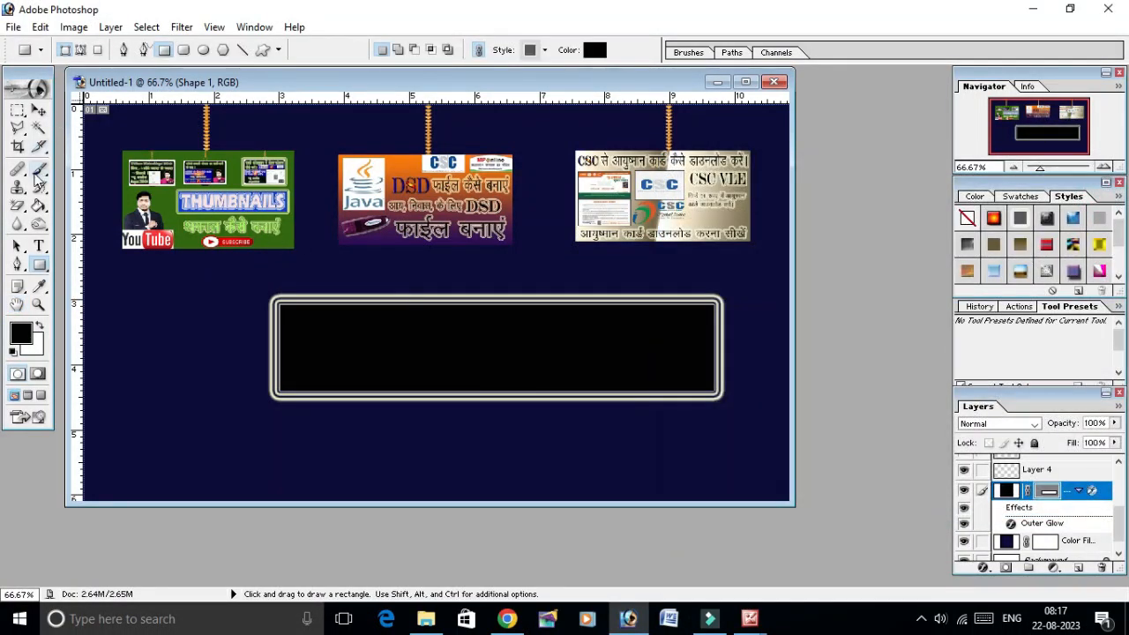
Start a horizontal text line inside the black rectangle and set the text color to light cyan
click(39, 246)
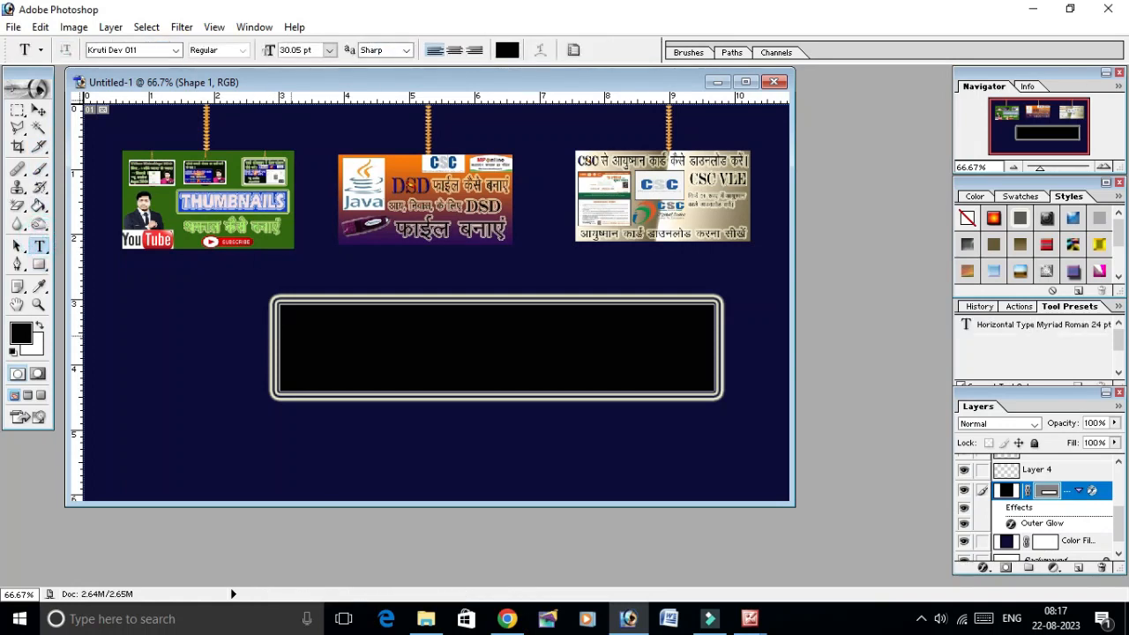
click(306, 347)
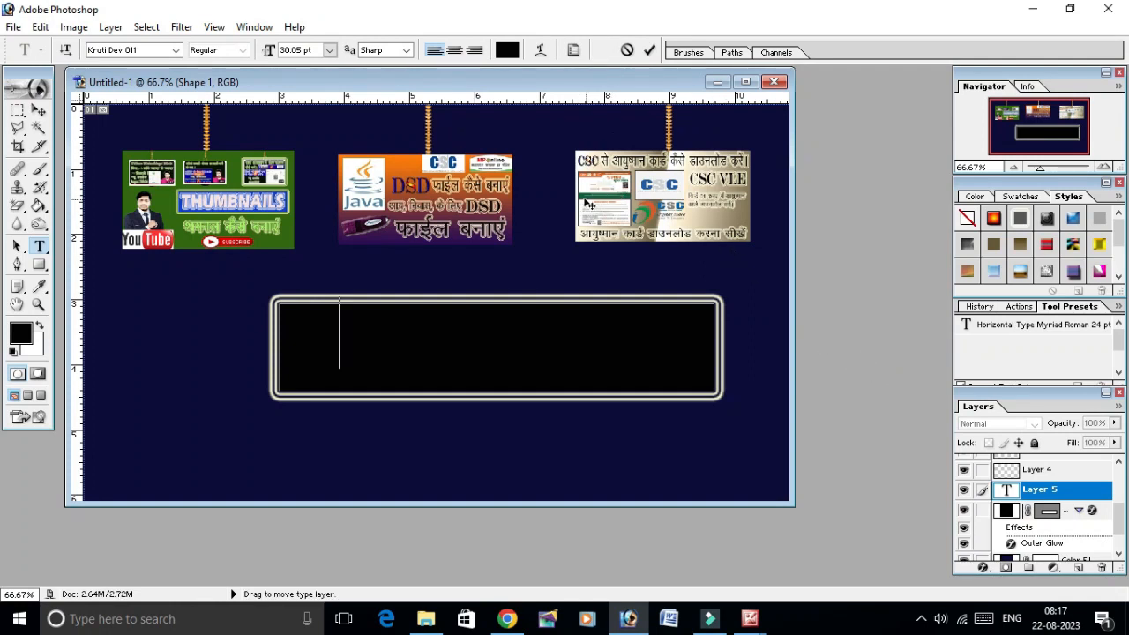
click(508, 50)
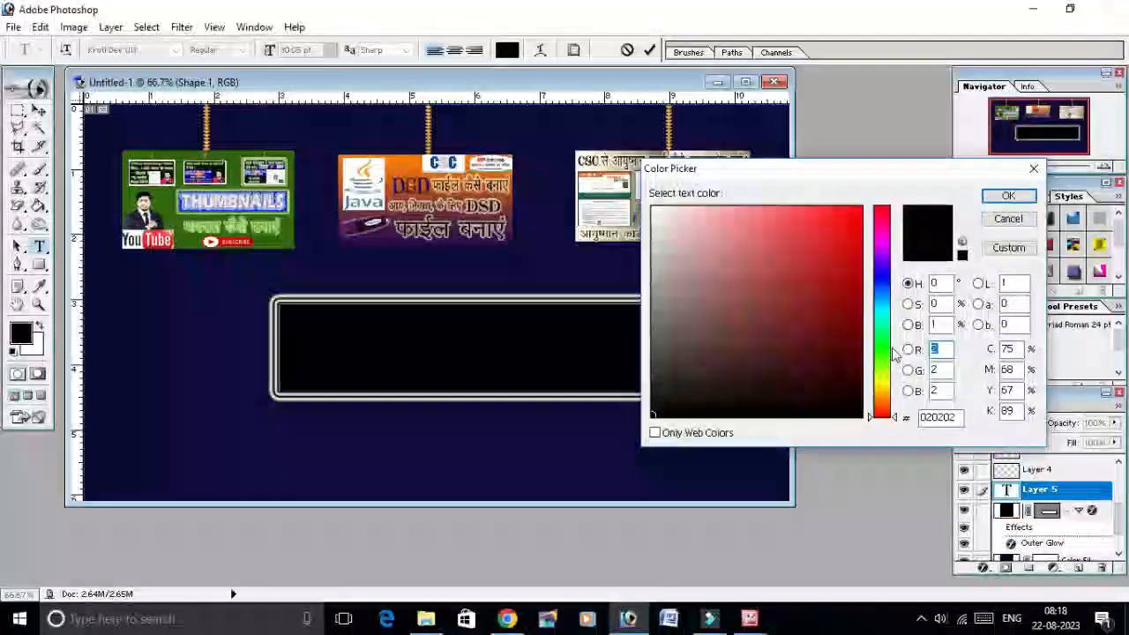
drag(883, 338, 883, 306)
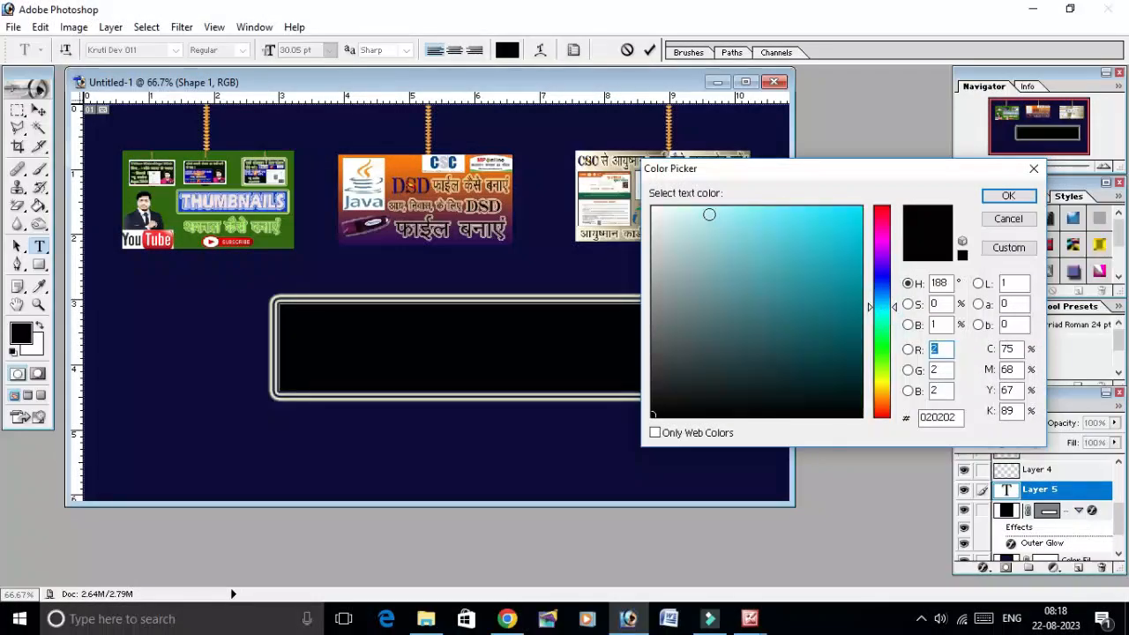
click(708, 214)
click(1008, 195)
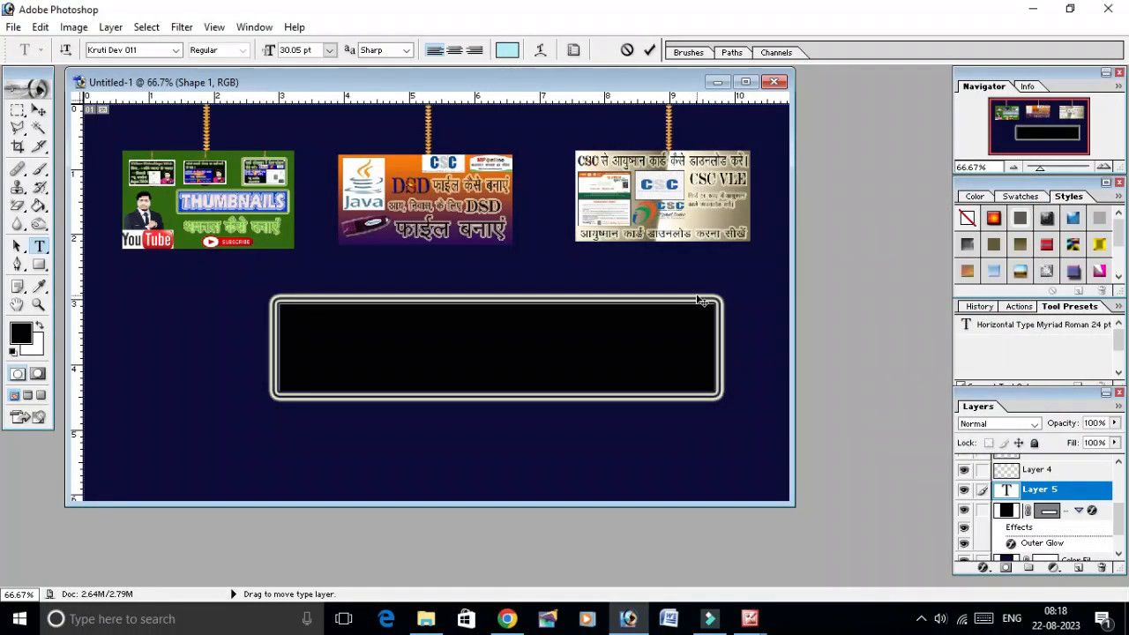
Set the font of the new text to Eras Demi ITC
text(t)
key(BackSpace)
click(175, 50)
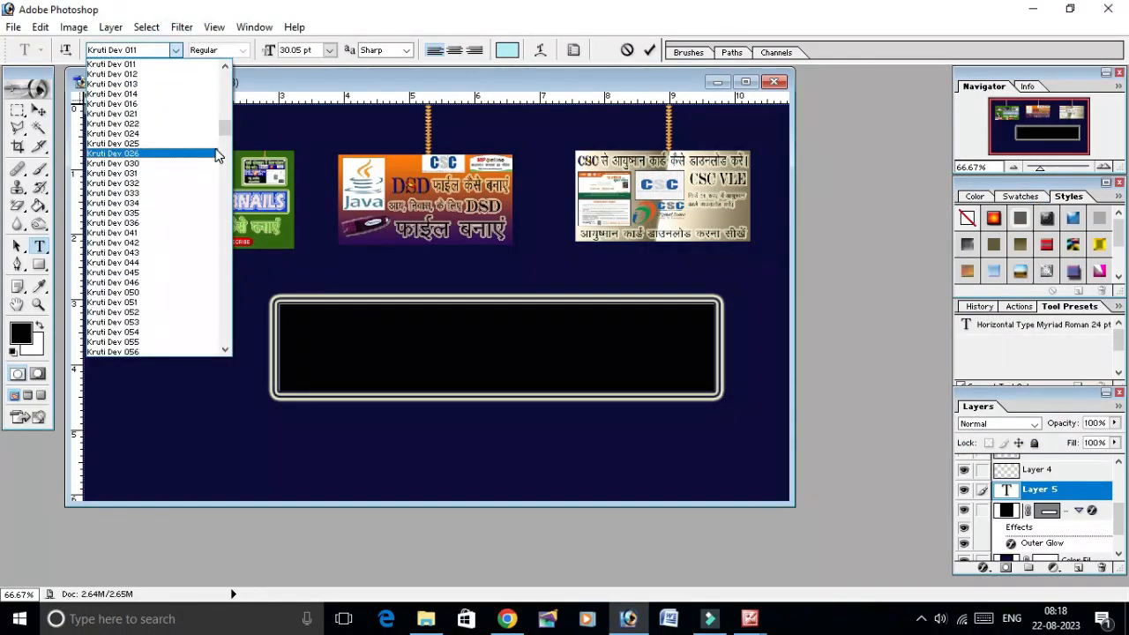
drag(228, 130, 226, 104)
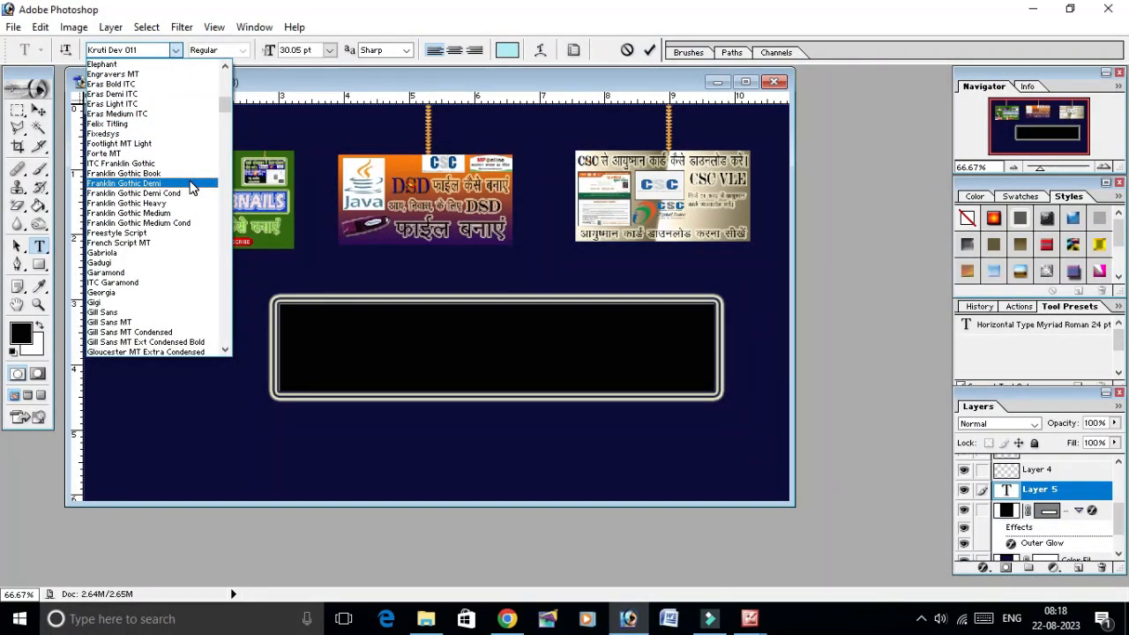
click(190, 93)
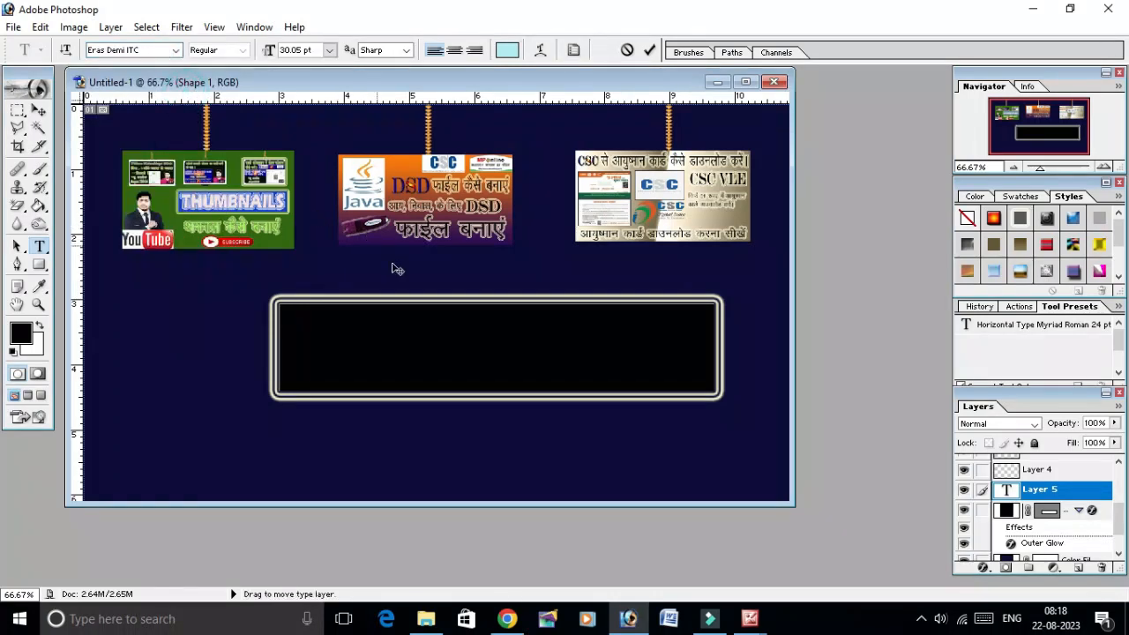
Enter the title THUMBNAILS in capital letters in the black rectangle
text(t)
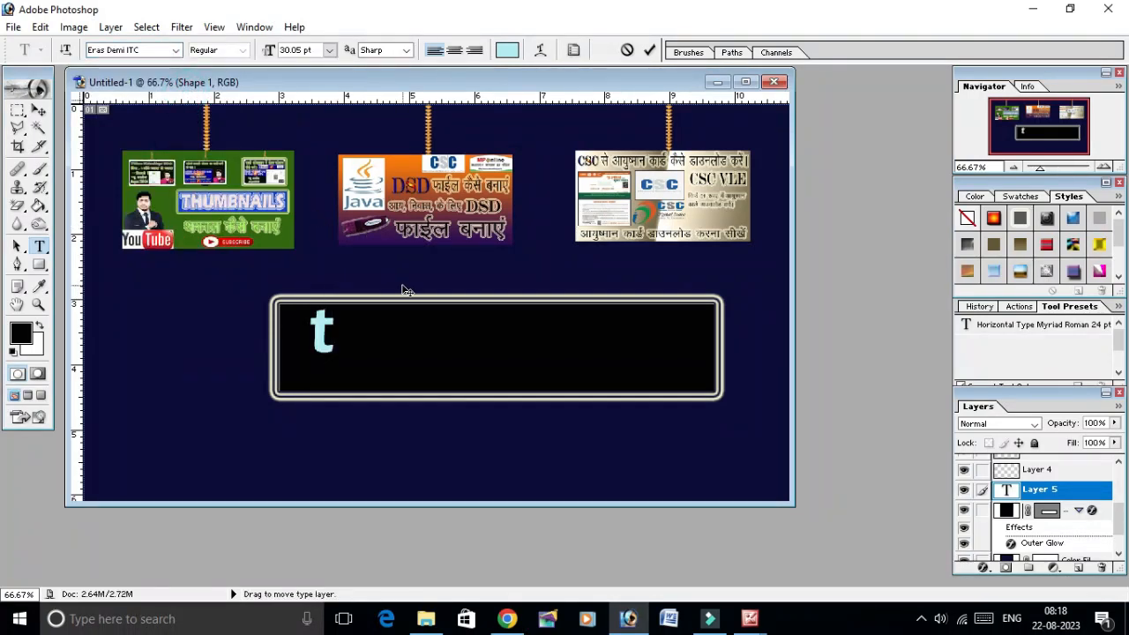
key(BackSpace)
text(T)
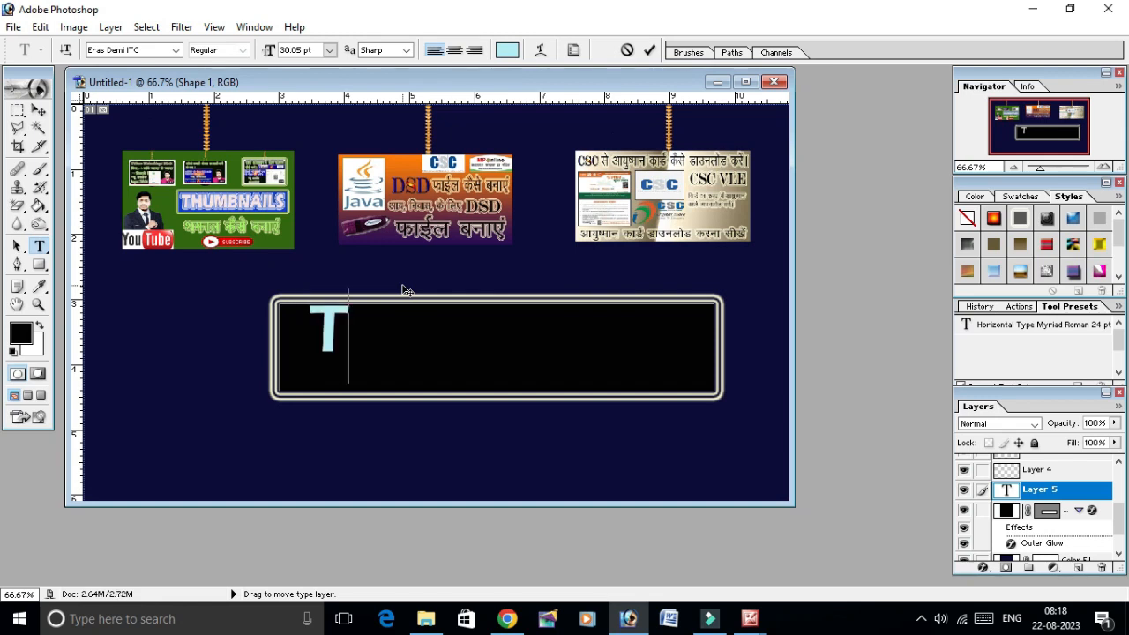
text(H)
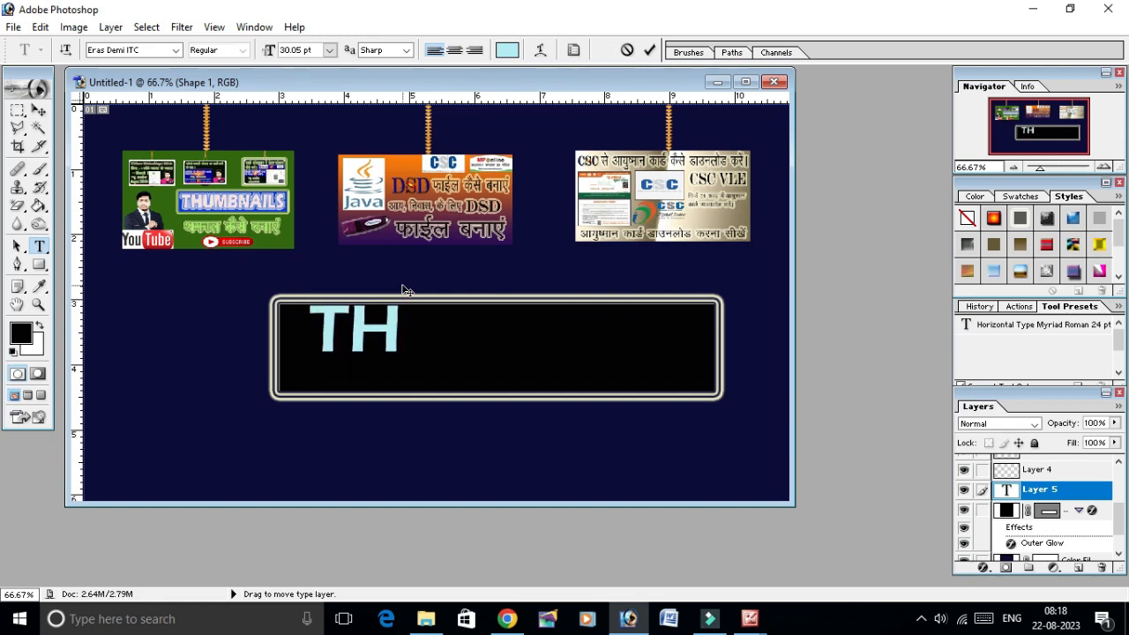
text(UMB)
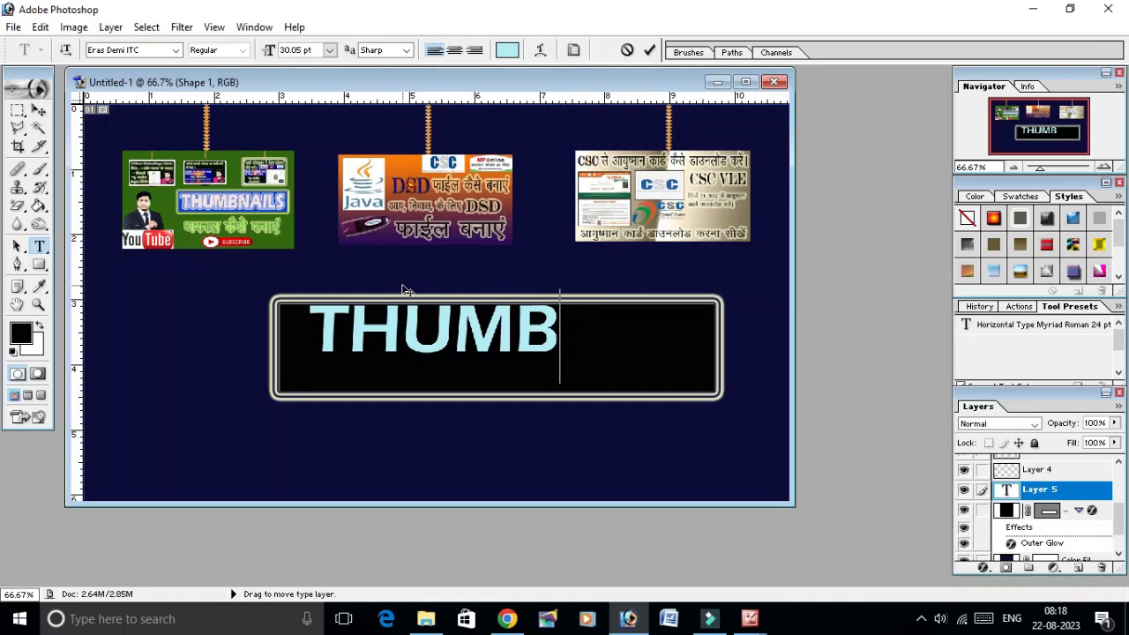
text(NAI)
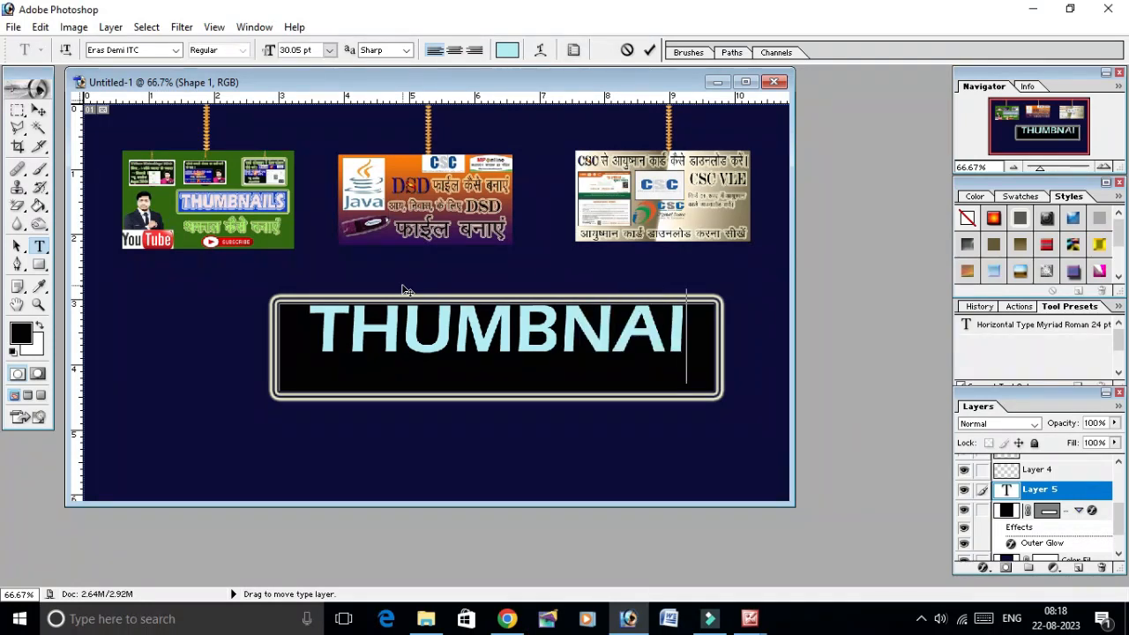
text(LS)
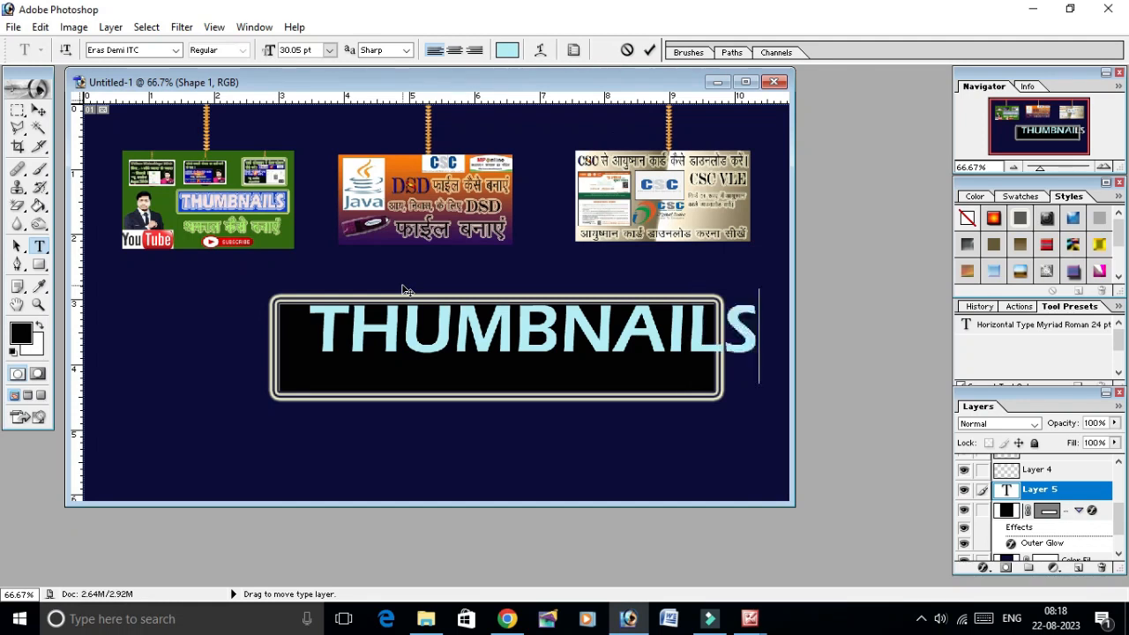
Scale the THUMBNAILS title to 94.1% width and 96.5% height, center it inside the black rectangle and apply the transformation
click(39, 110)
drag(684, 335, 658, 354)
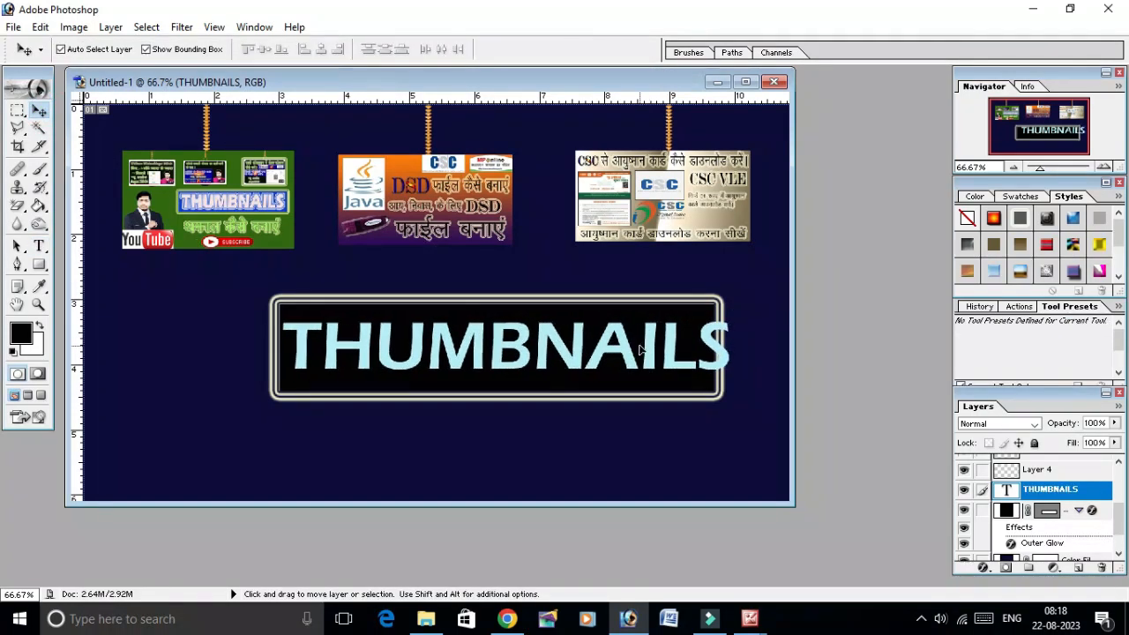
drag(732, 371, 704, 377)
key(Down)
key(Down)
key(Down)
key(Right)
key(Right)
key(Right)
key(Right)
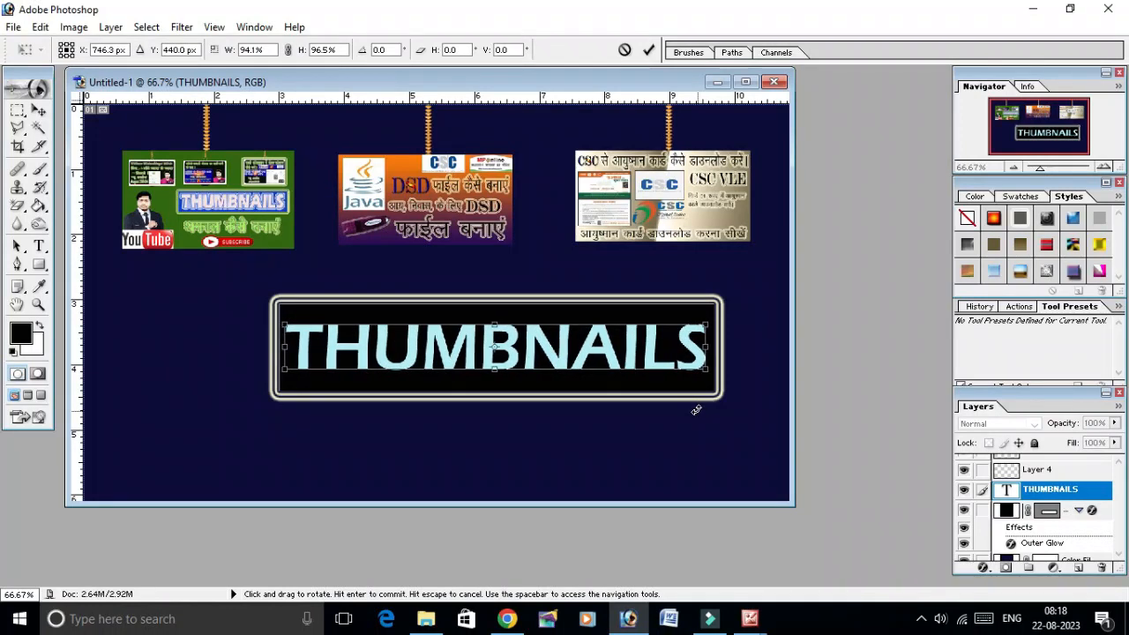
key(Down)
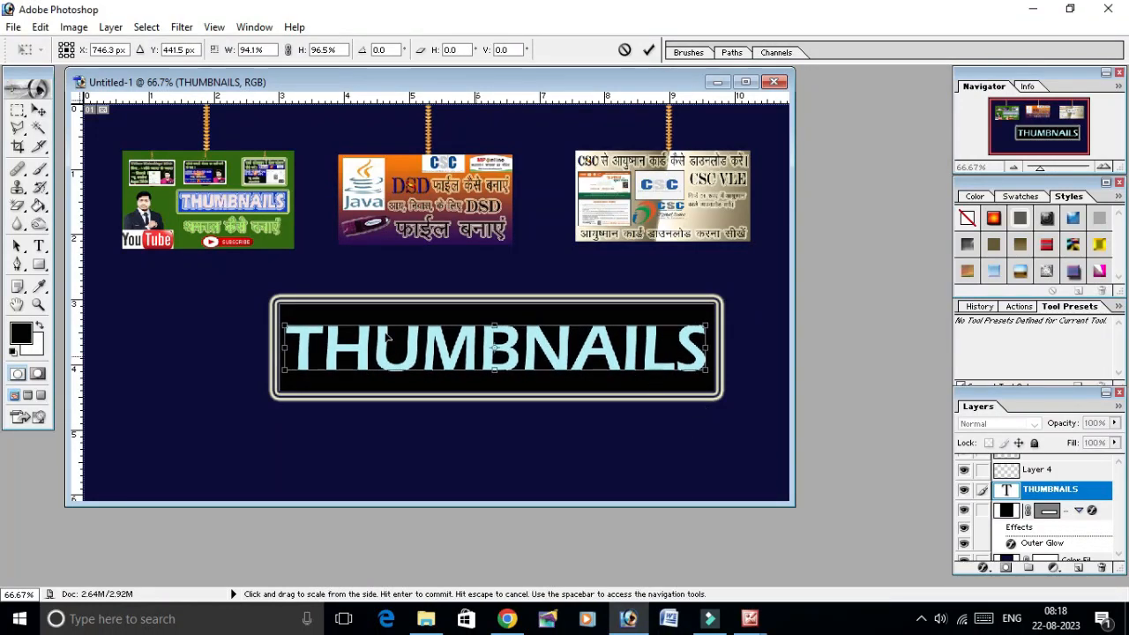
click(46, 110)
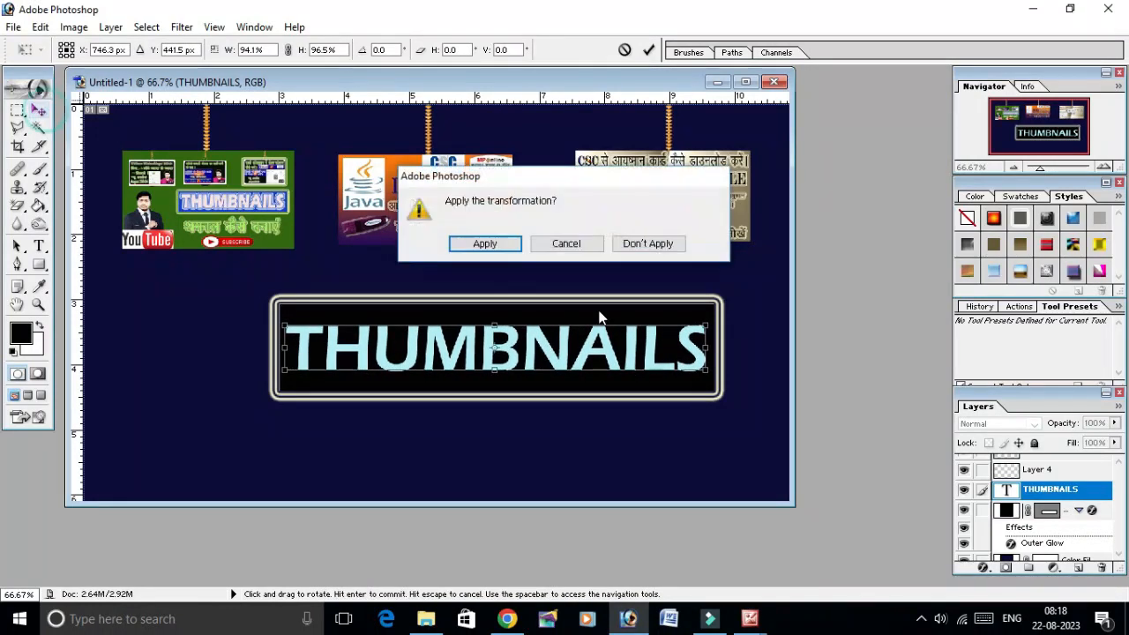
click(484, 244)
click(482, 302)
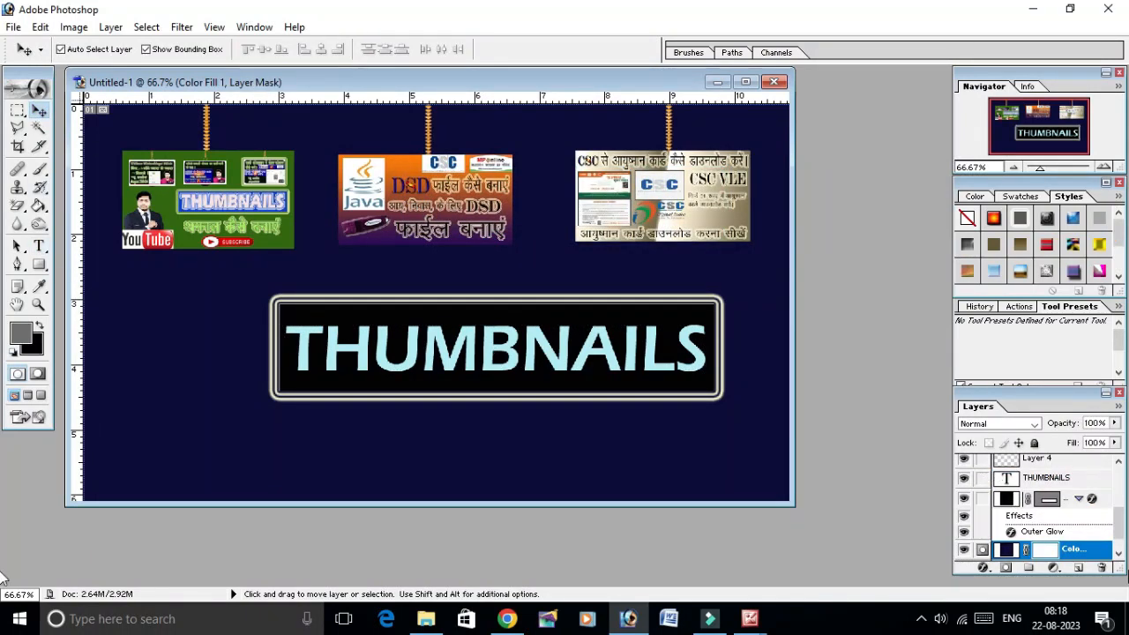
Scale the black title rectangle to 84.8% height, keeping its width at 100%, and apply the transformation
click(1068, 501)
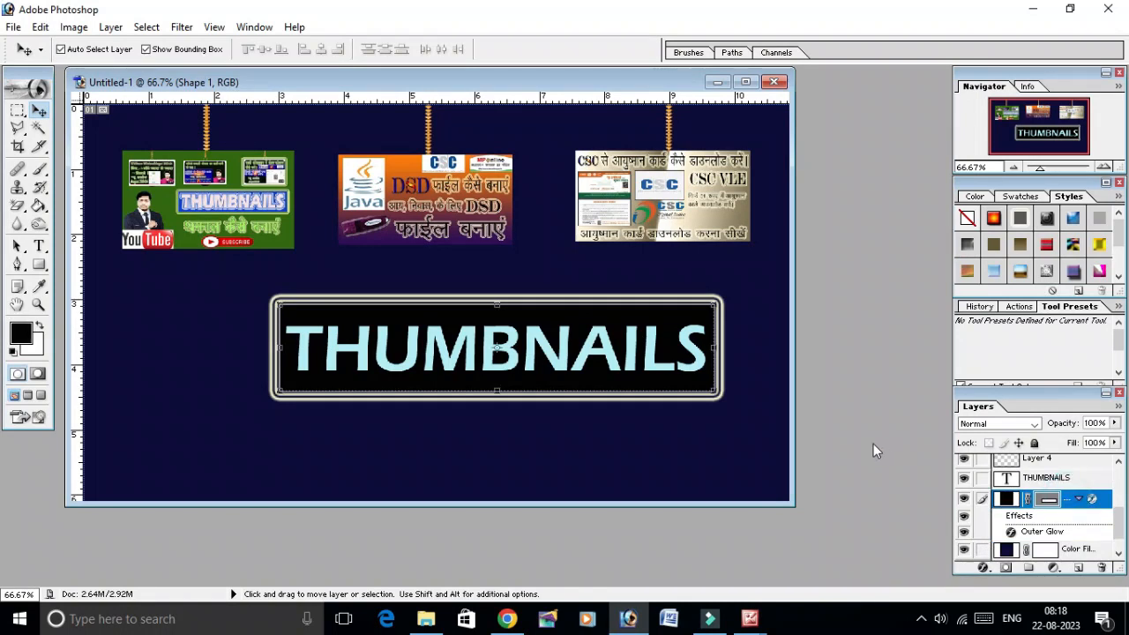
drag(499, 393, 500, 385)
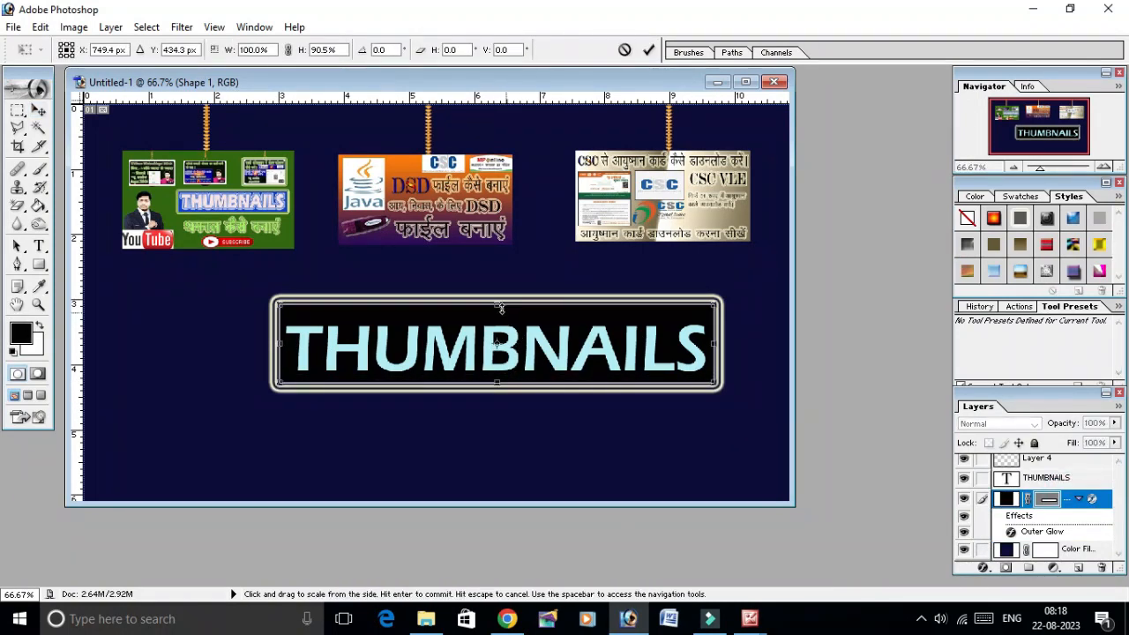
drag(498, 308, 498, 314)
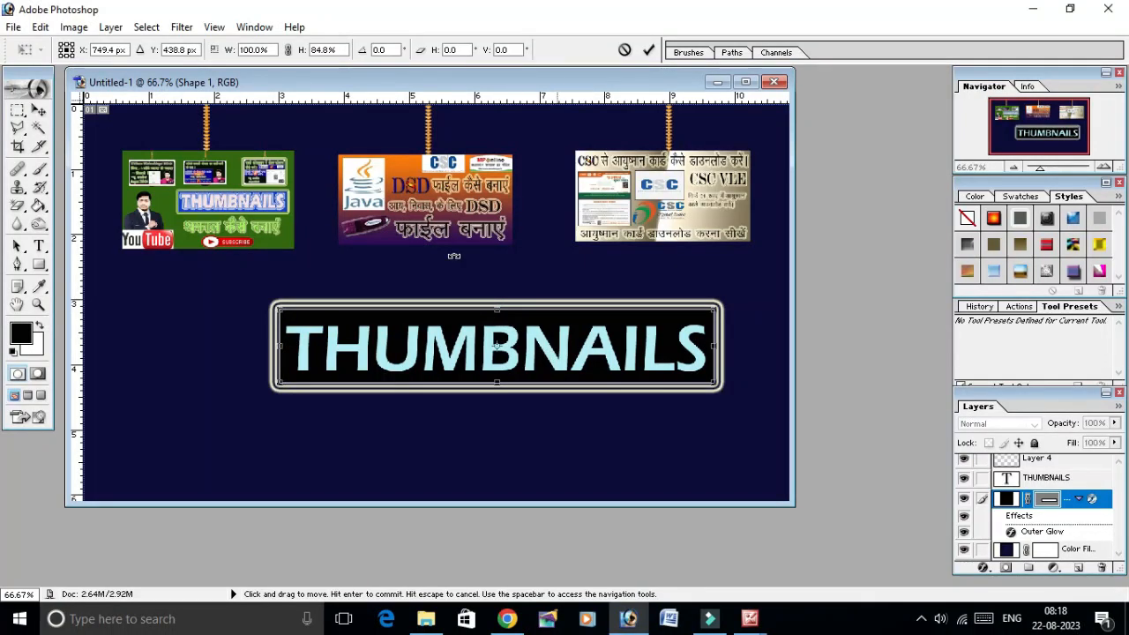
click(38, 110)
click(487, 244)
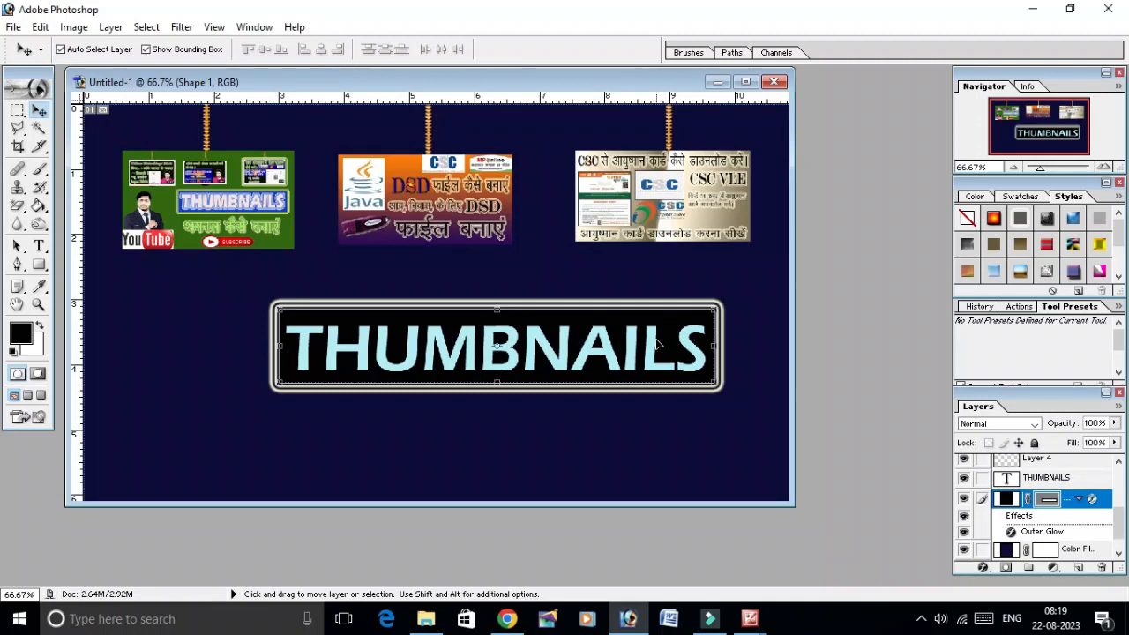
Scale the THUMBNAILS title to 98.2% width and 90.9% height, center it in the rectangle and apply the transformation
click(661, 366)
drag(708, 374, 701, 372)
key(Right)
key(Right)
key(Right)
key(Right)
key(Right)
click(39, 114)
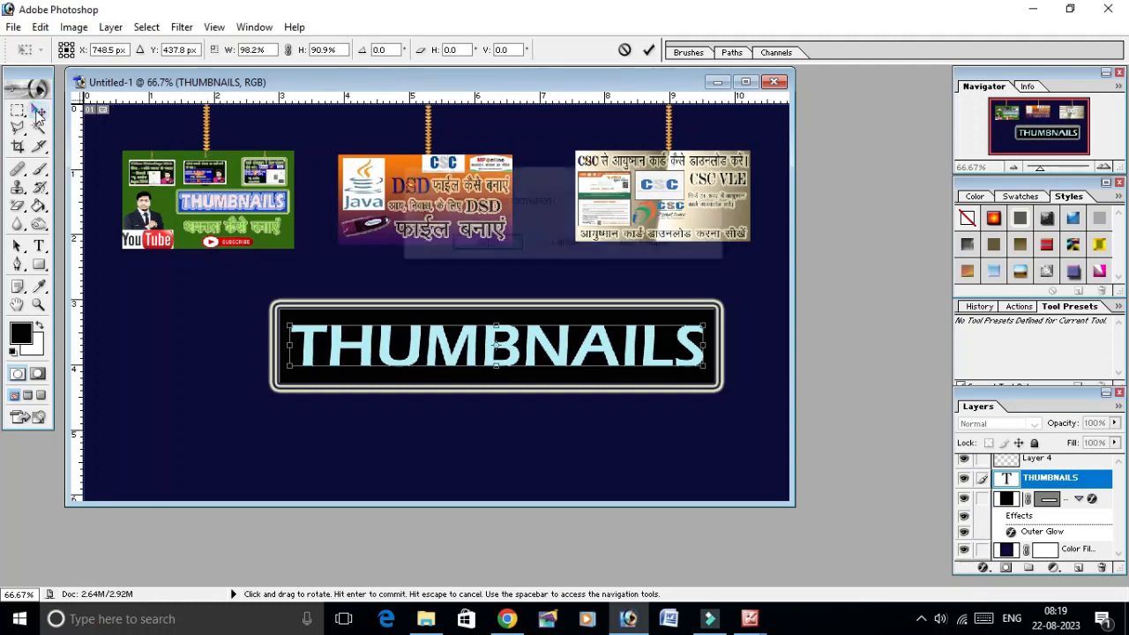
click(505, 249)
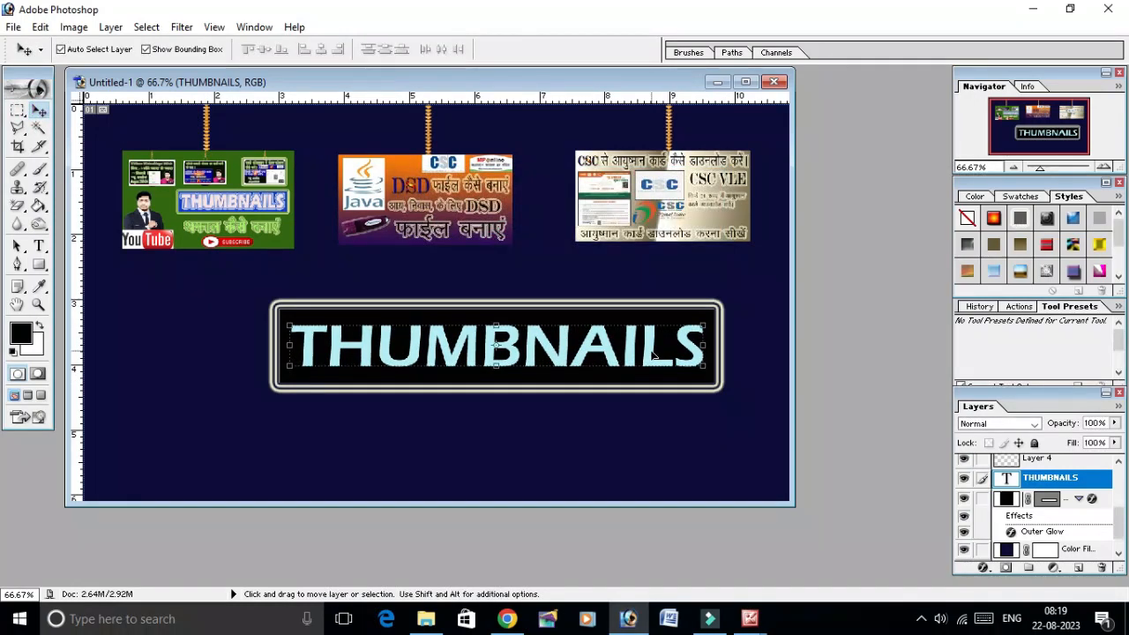
Apply the outer glow preset style to the THUMBNAILS title and reduce the glow size to a thin outline around the letters
click(1020, 218)
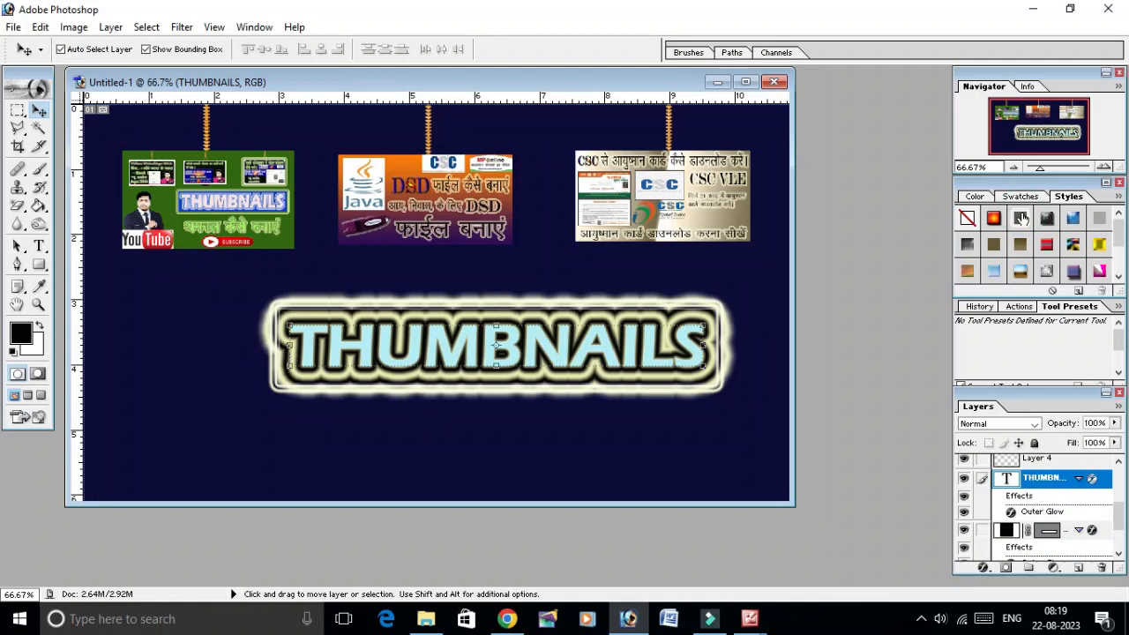
double_click(1032, 500)
drag(902, 347, 882, 359)
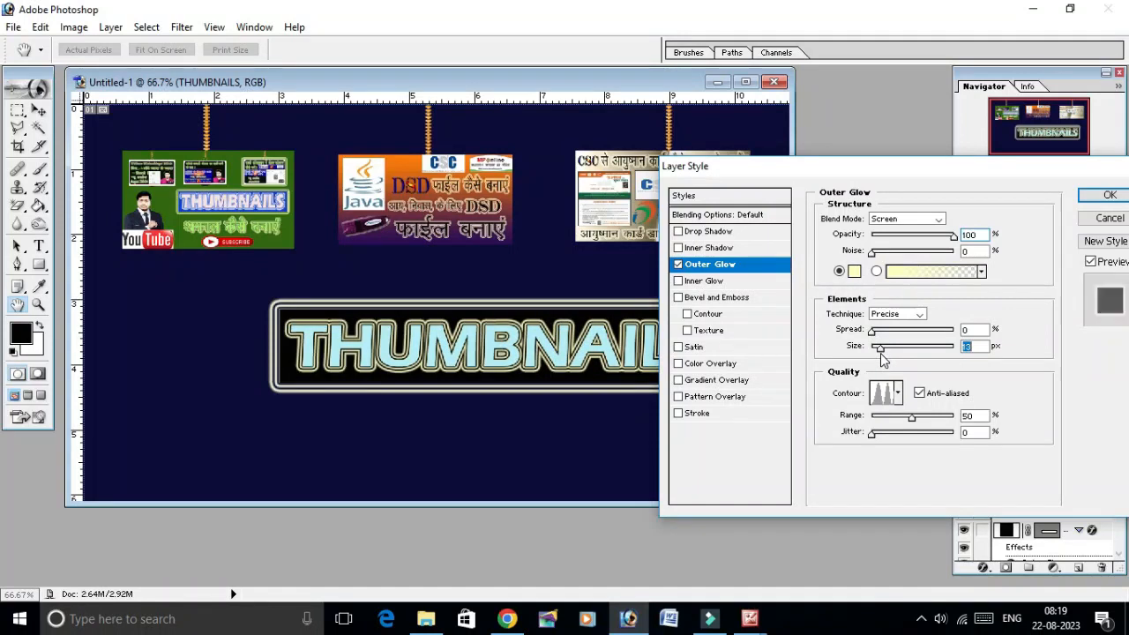
click(1104, 195)
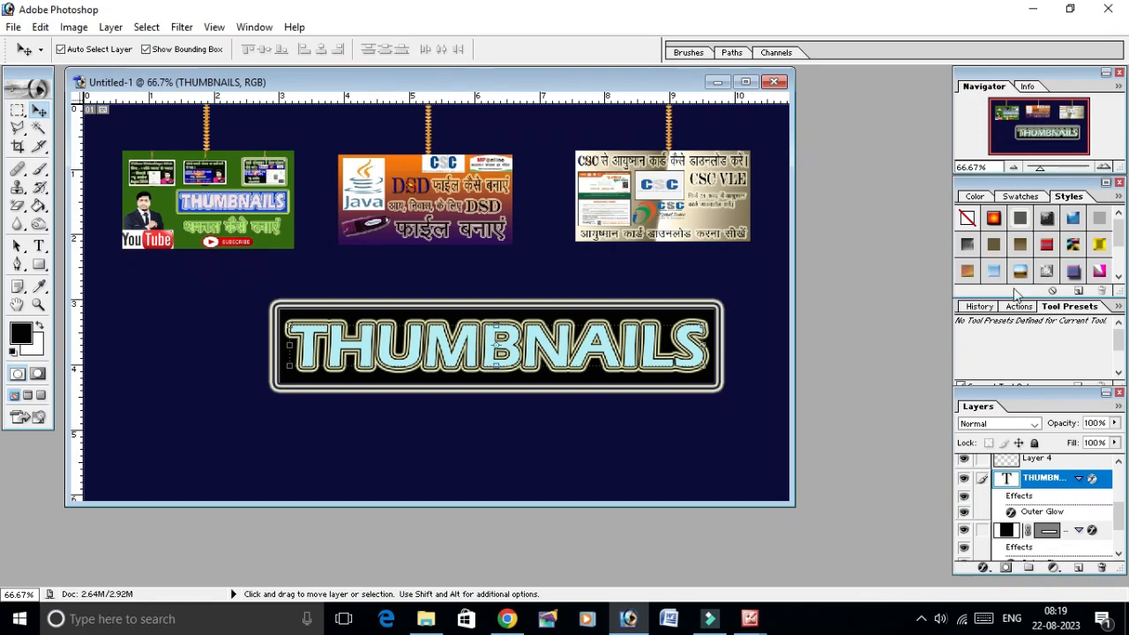
click(983, 567)
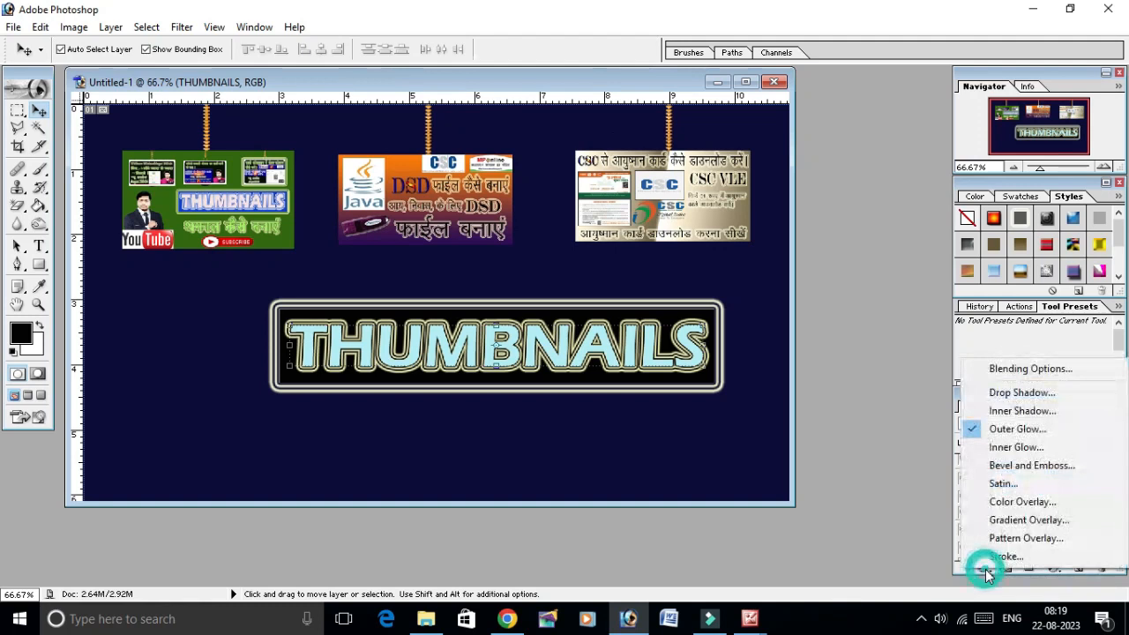
click(1015, 369)
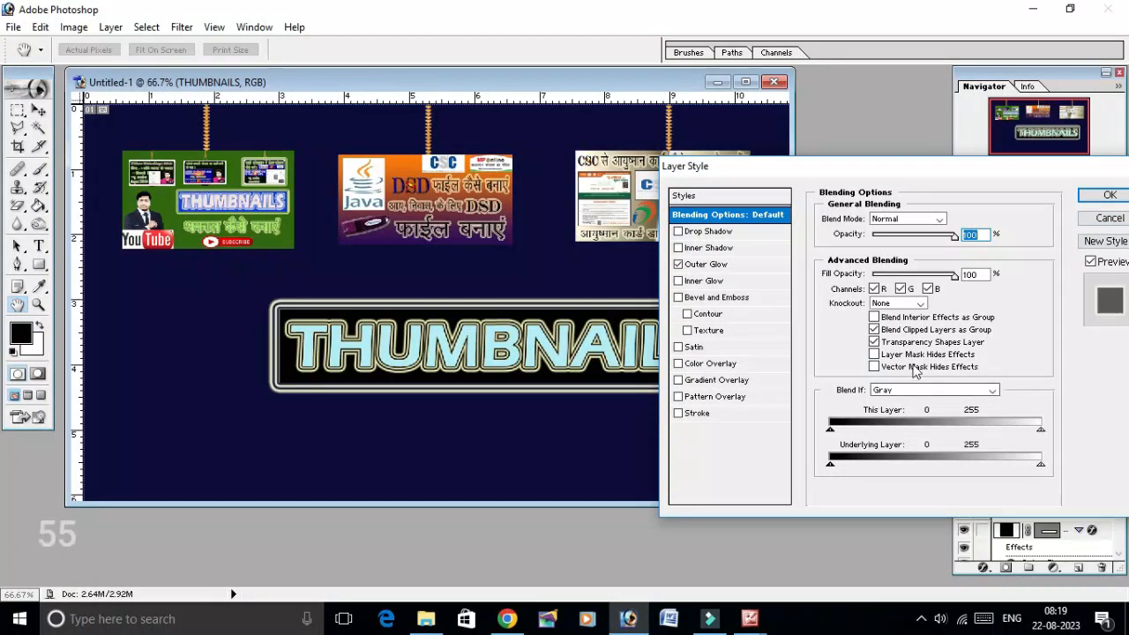
drag(954, 236, 956, 278)
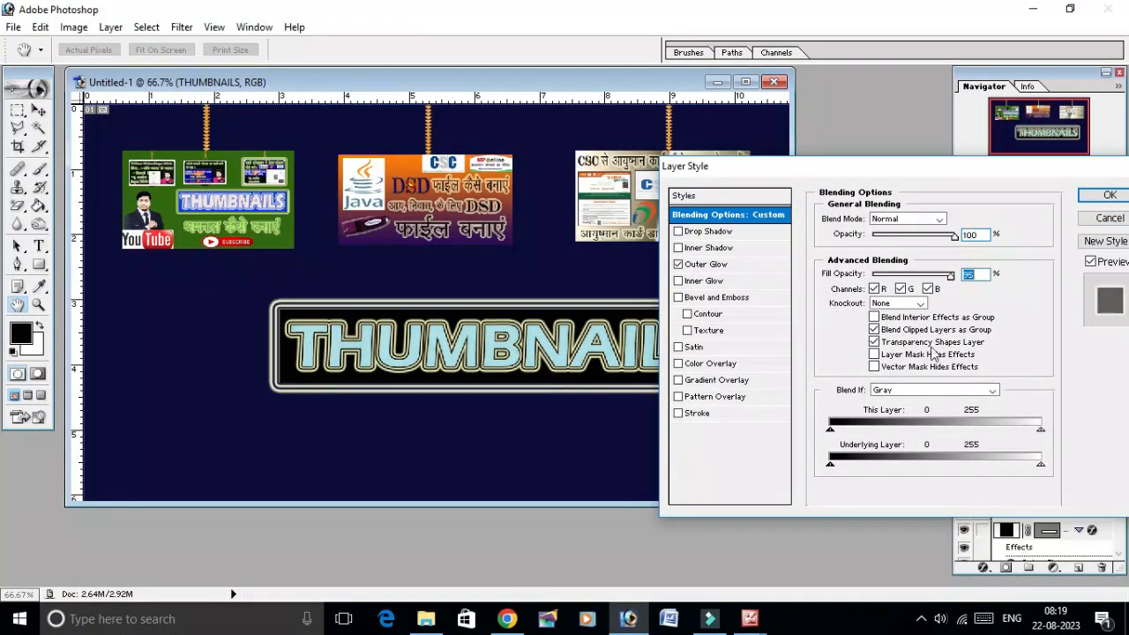
click(715, 232)
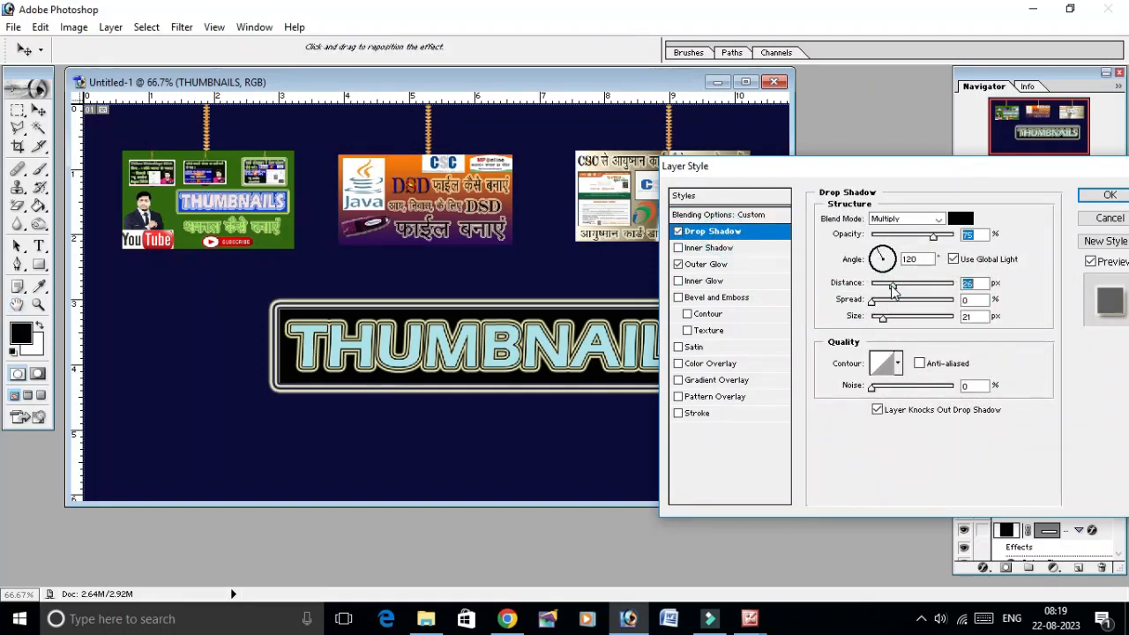
mouse_move(889, 287)
mouse_down()
mouse_move(915, 287)
mouse_move(894, 288)
mouse_move(882, 306)
mouse_up()
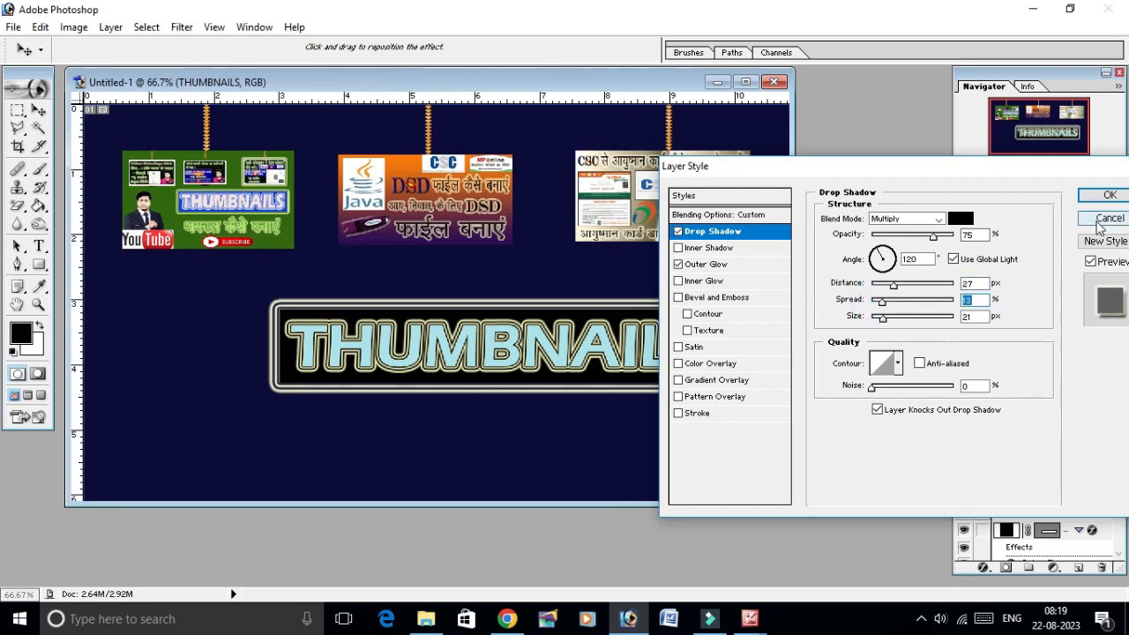
click(1109, 220)
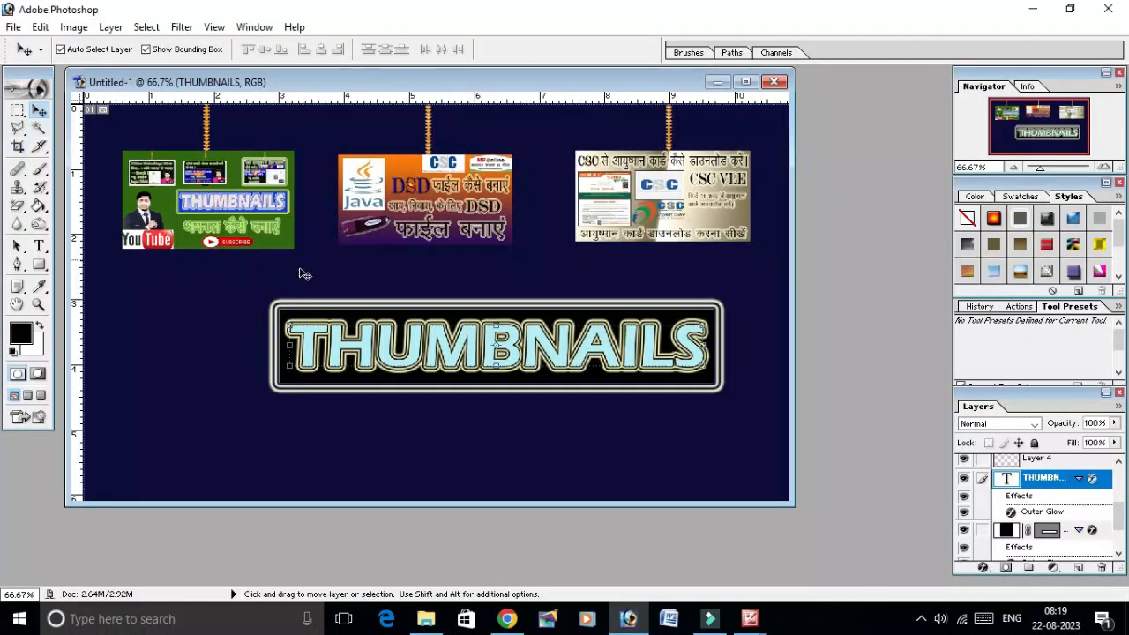
Move the THUMBNAILS title up about 20 px
click(404, 396)
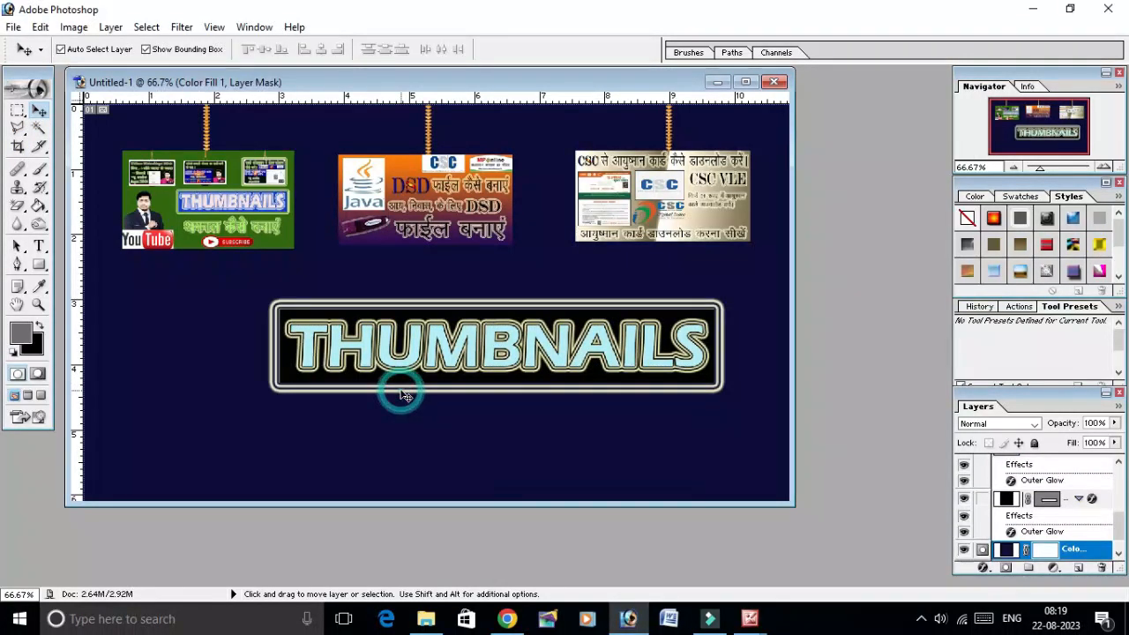
click(1060, 486)
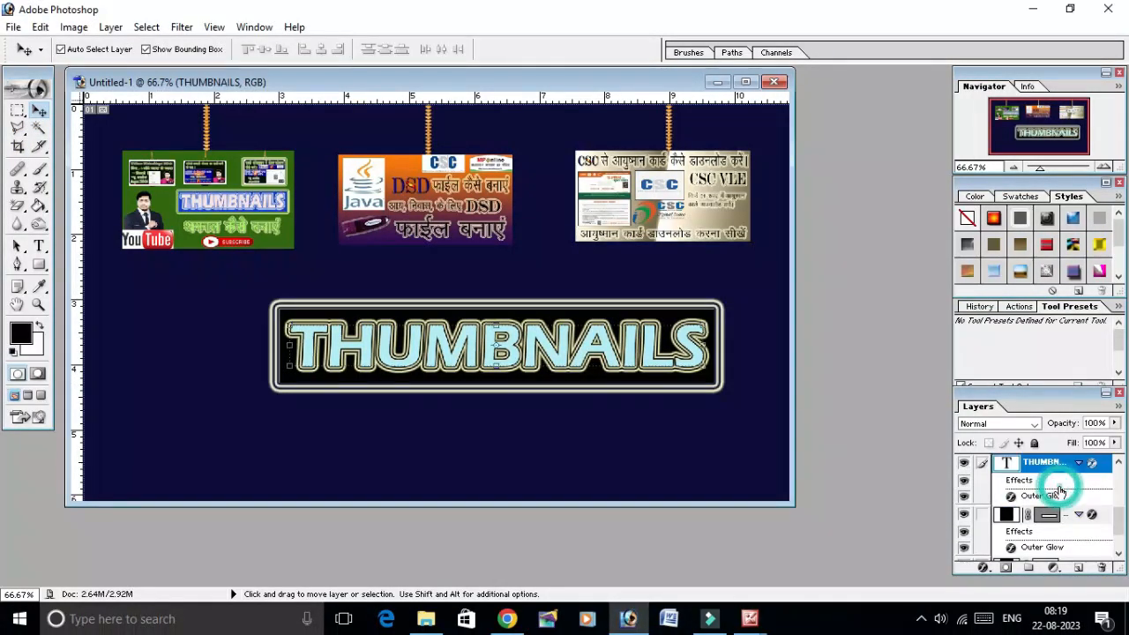
key(shift+Up)
key(shift+Up)
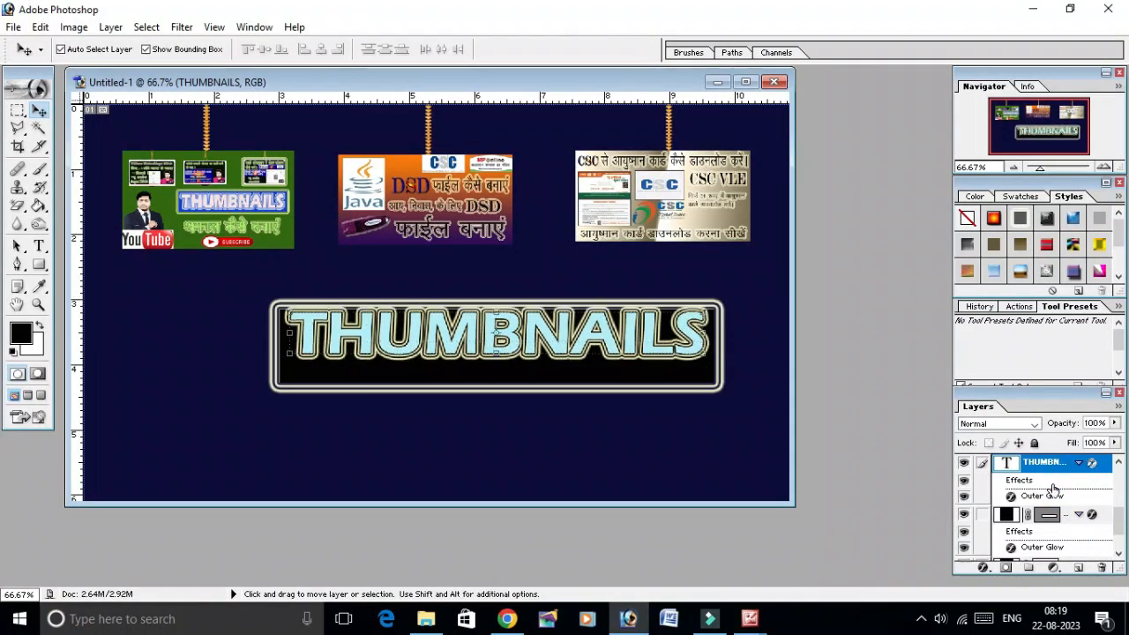
Move the black rectangle up about 20 px behind the title and nudge it about 3 px to the right
click(1037, 533)
key(shift+Up)
key(shift+Up)
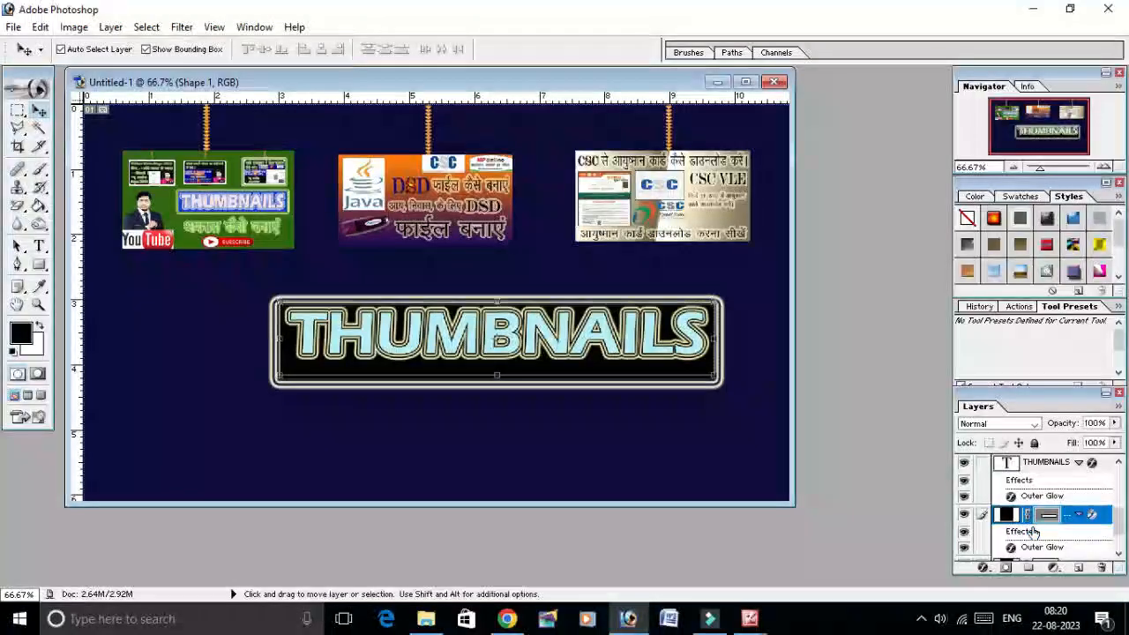
key(Right)
key(Right)
key(Right)
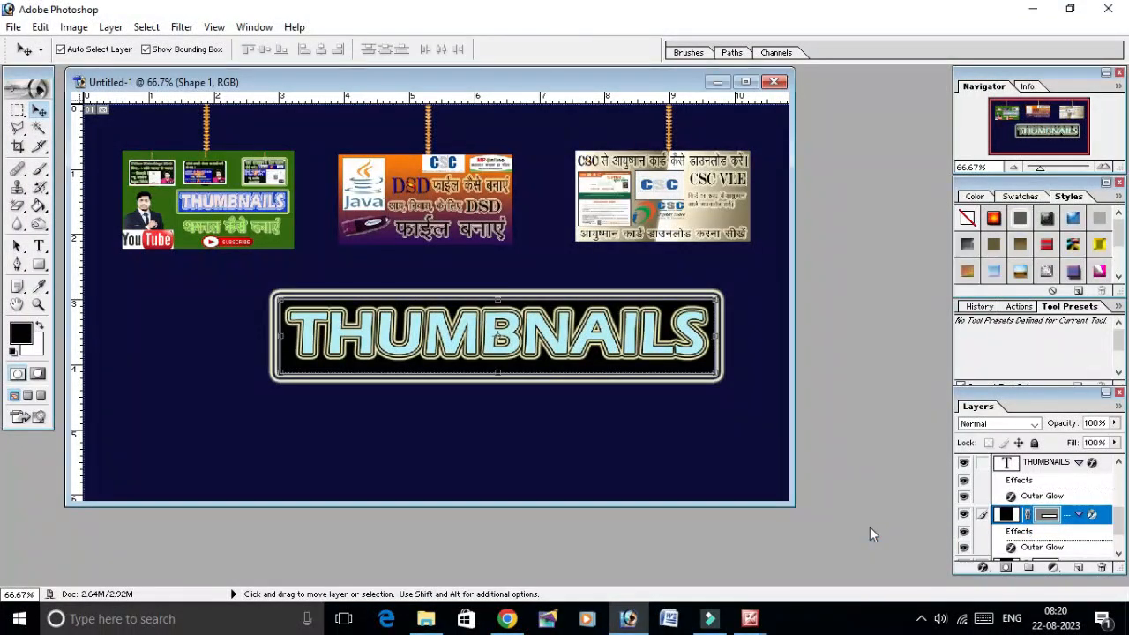
click(715, 452)
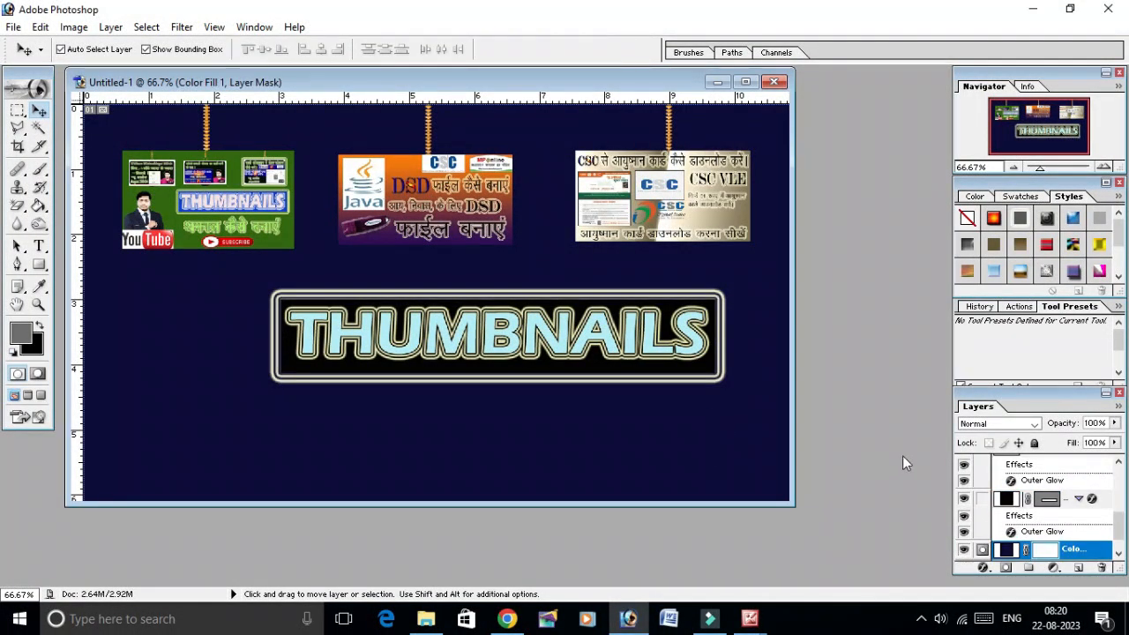
Shift the black rectangle horizontally until it sits close to the right edge of the canvas
click(1028, 501)
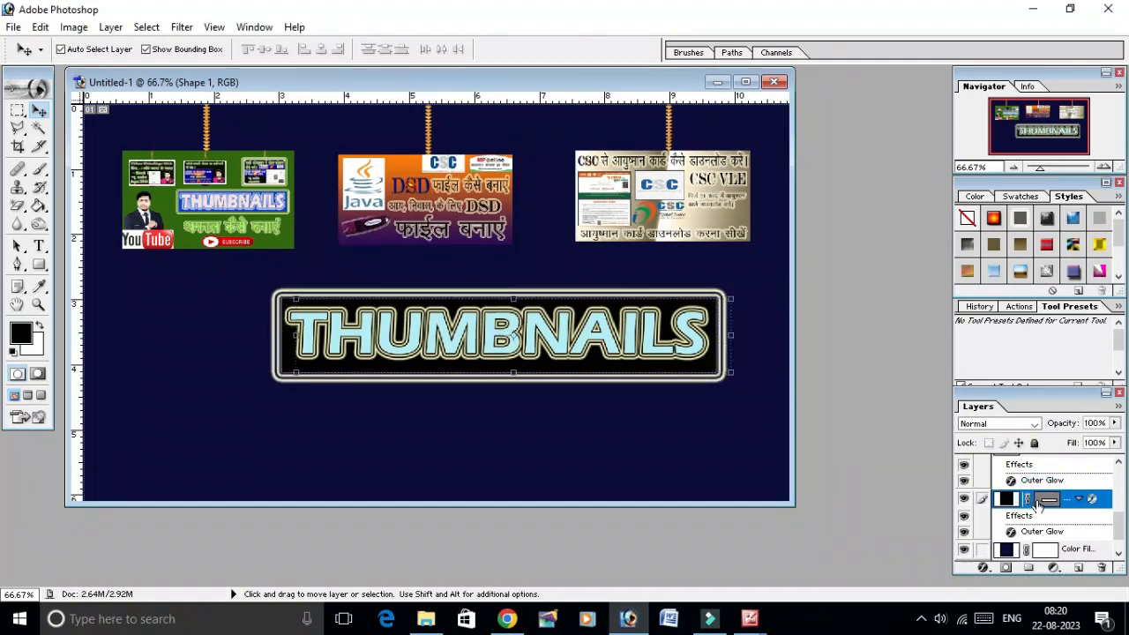
key(shift+Right)
key(shift+Right)
key(shift+Right)
key(shift+Right)
key(shift+Right)
key(shift+Right)
key(shift+Right)
key(shift+Right)
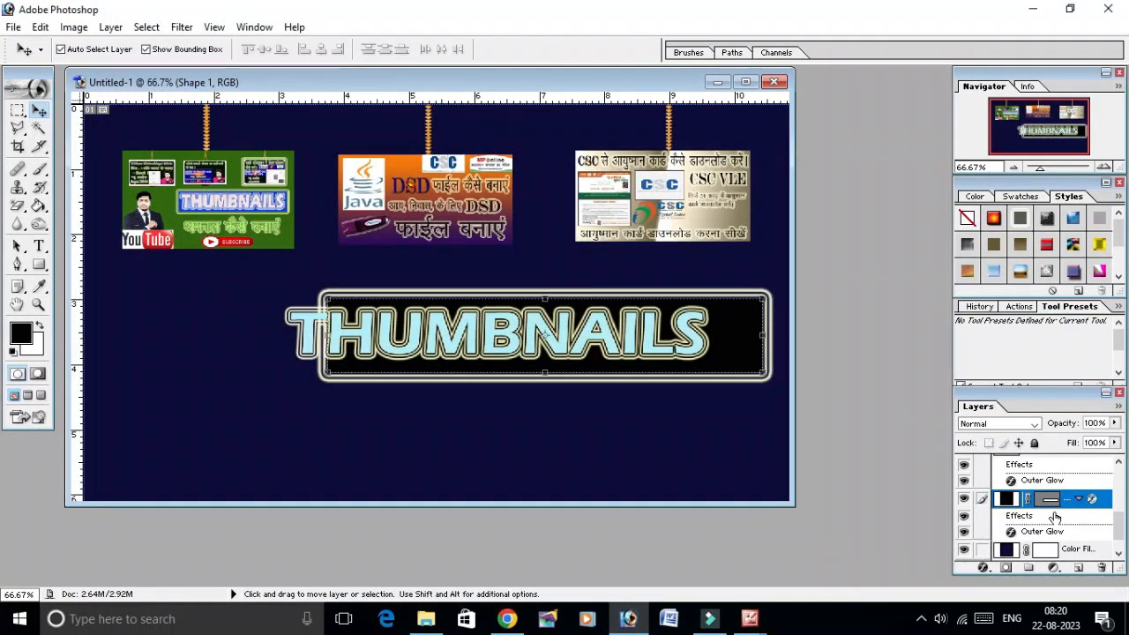
Shift the THUMBNAILS title to the right until it is centered inside the moved black rectangle
scroll(1055, 518, up, 2)
click(1045, 486)
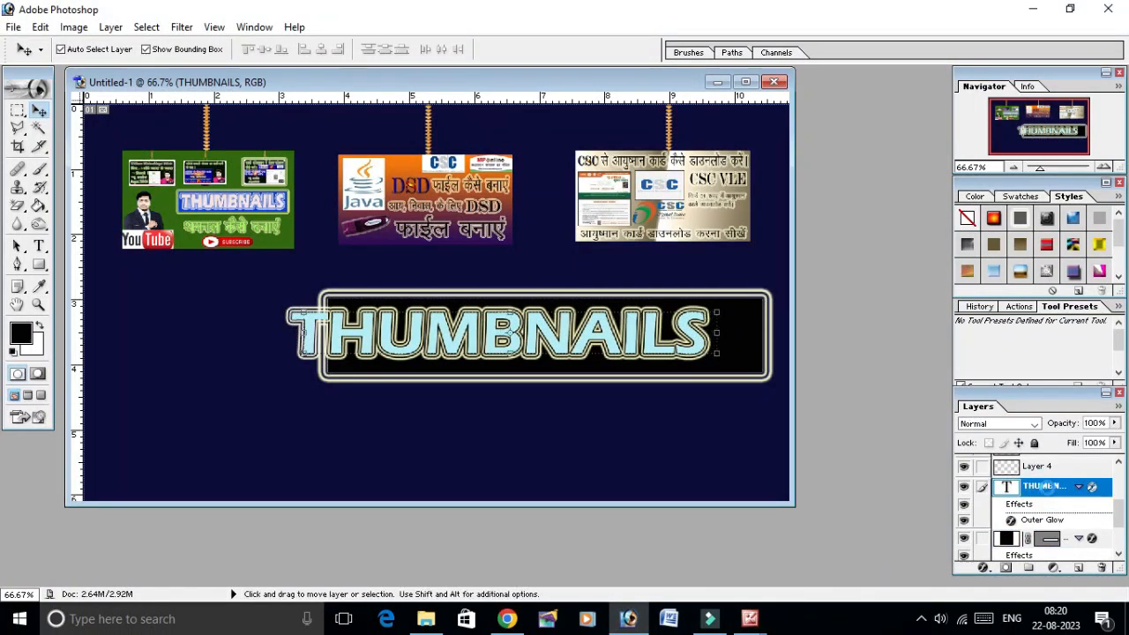
key(shift+Right)
key(shift+Right)
key(shift+Right)
key(shift+Right)
key(shift+Right)
key(shift+Right)
key(shift+Right)
key(shift+Right)
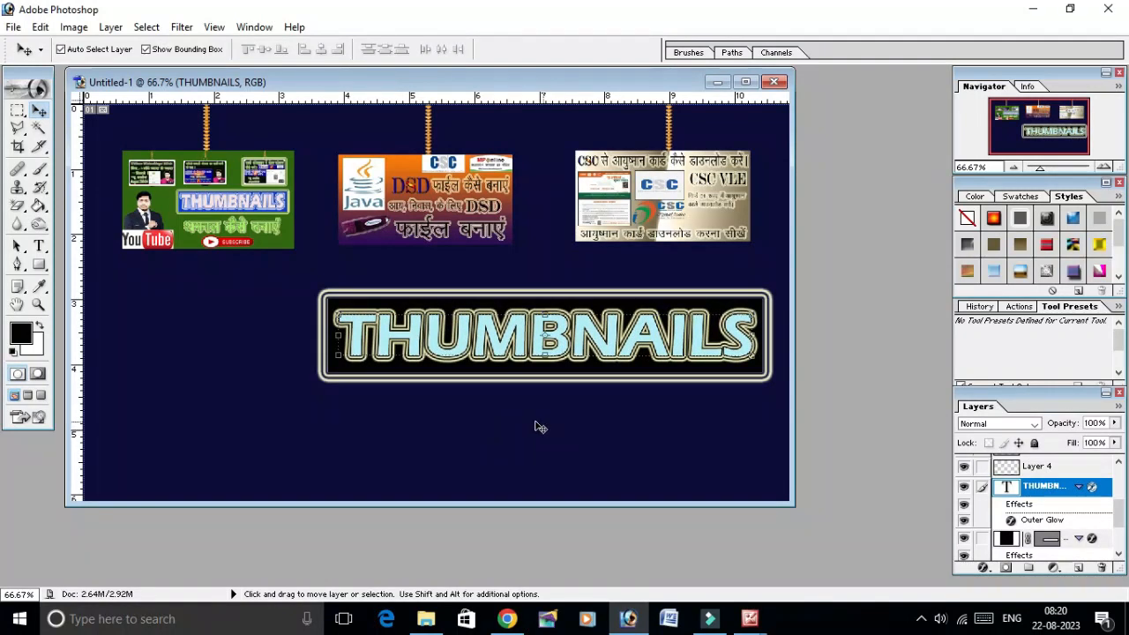
click(185, 361)
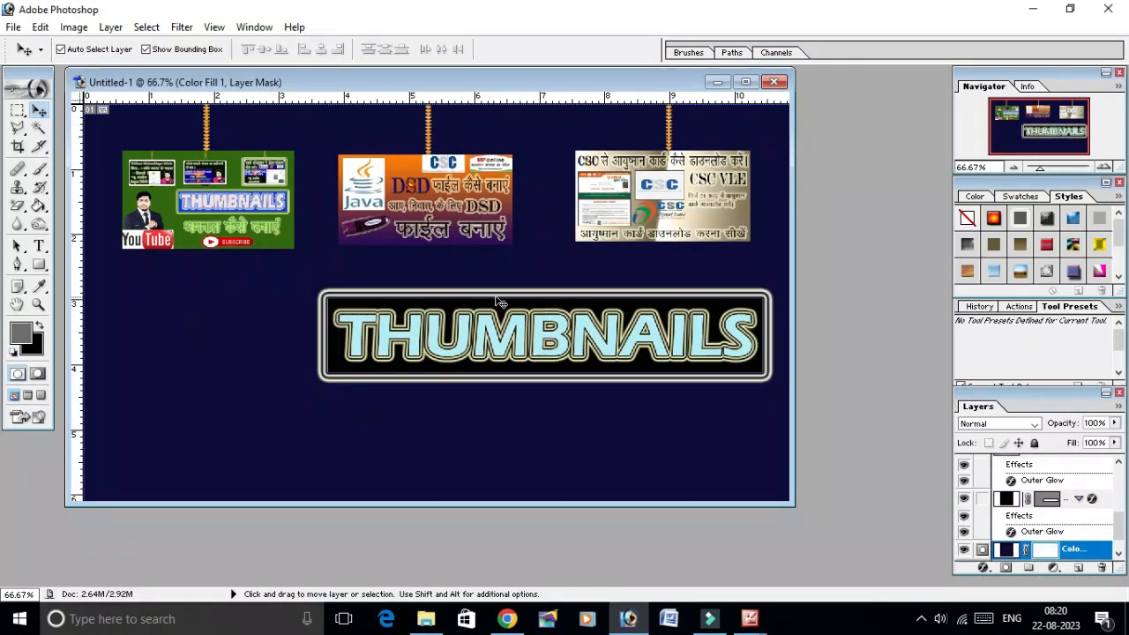
Browse the desktop files for the portrait photo of the man in a suit and open Untitled-1 copy in Picture Manager
click(426, 618)
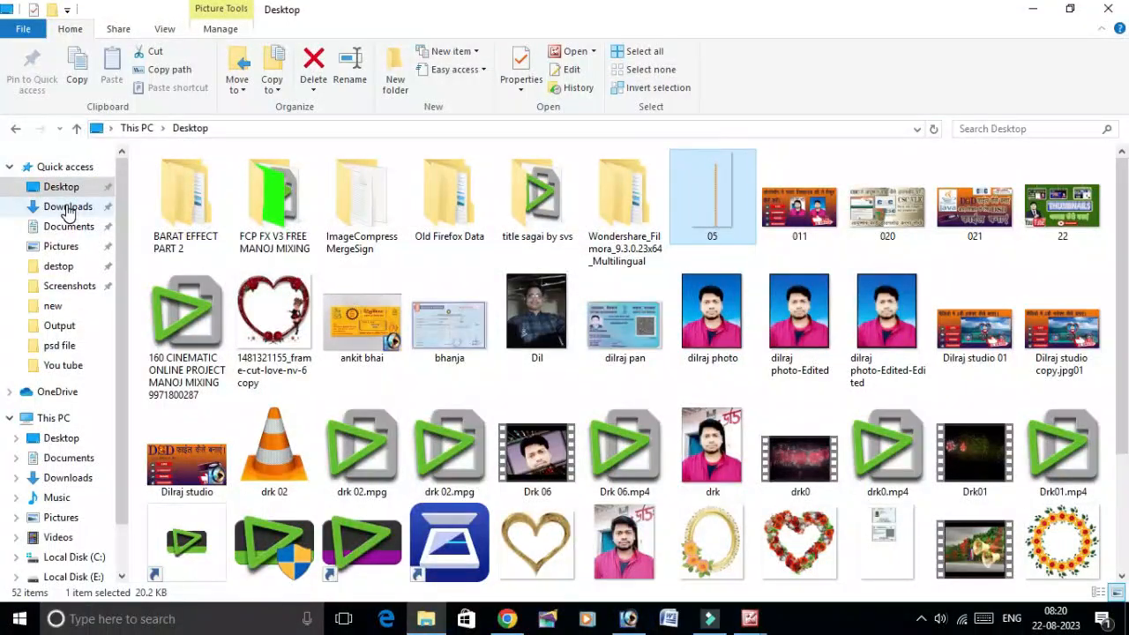
scroll(679, 397, down, 3)
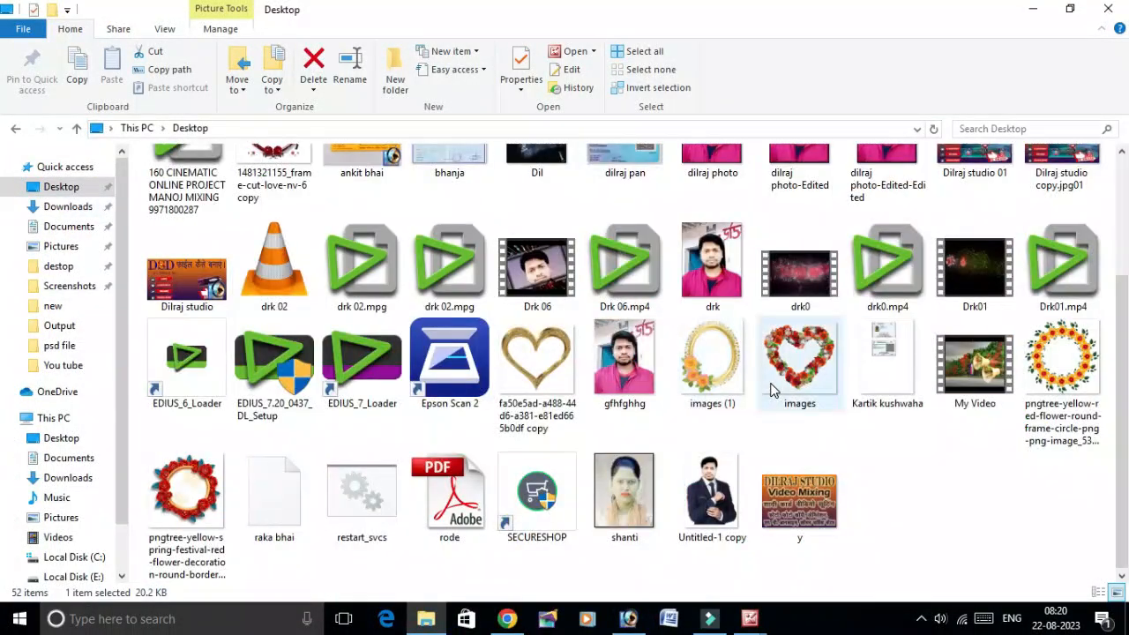
scroll(851, 456, up, 3)
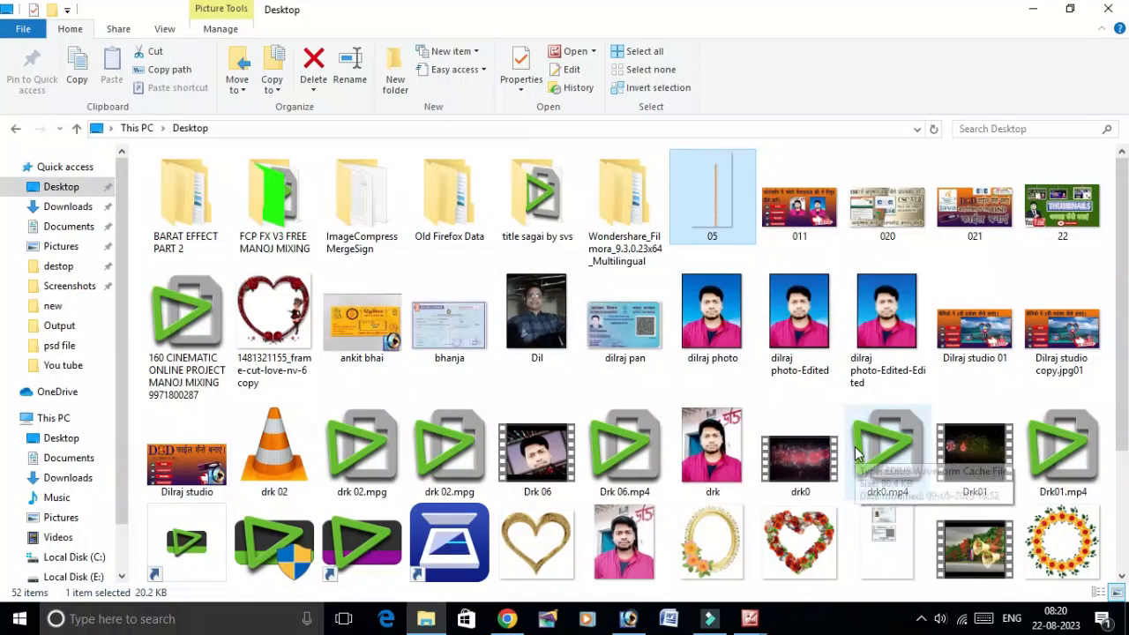
scroll(860, 430, down, 3)
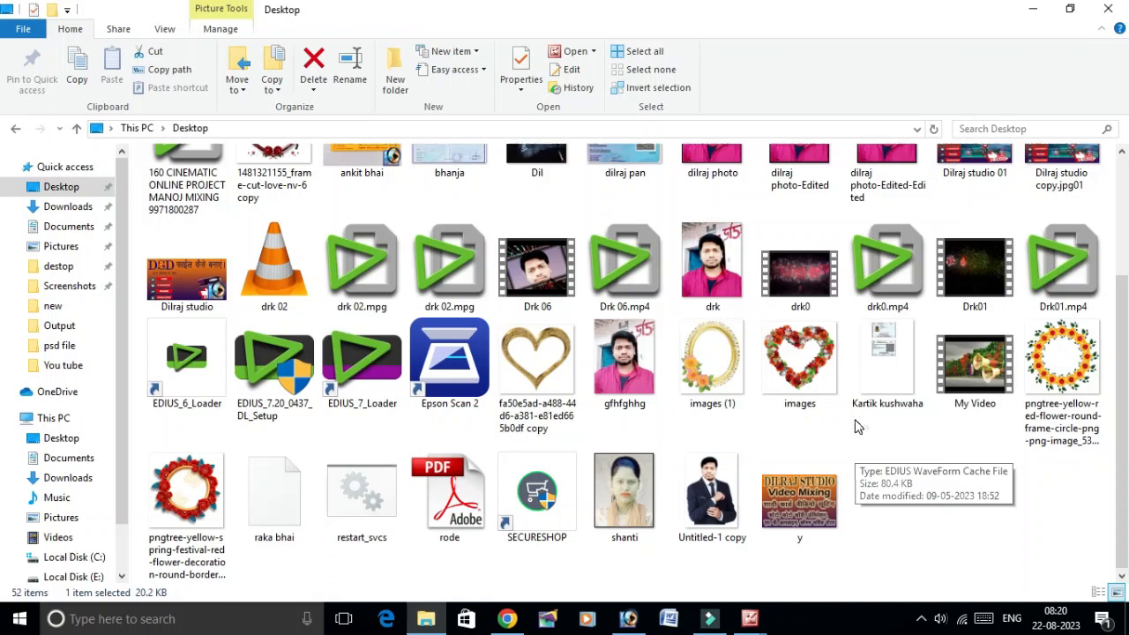
scroll(860, 429, up, 3)
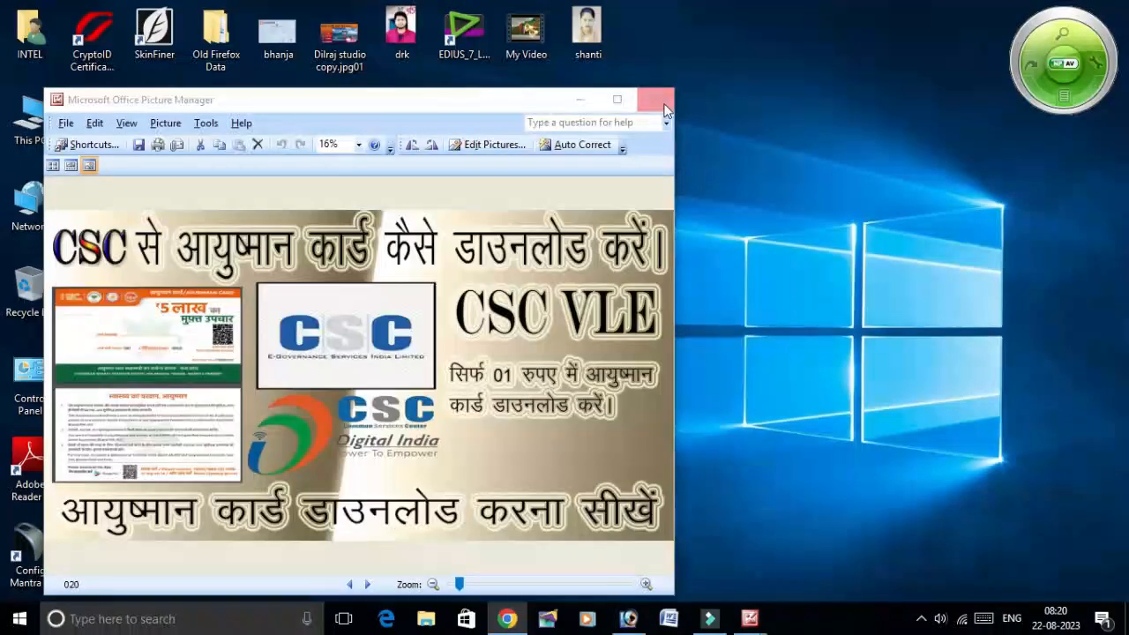
click(655, 98)
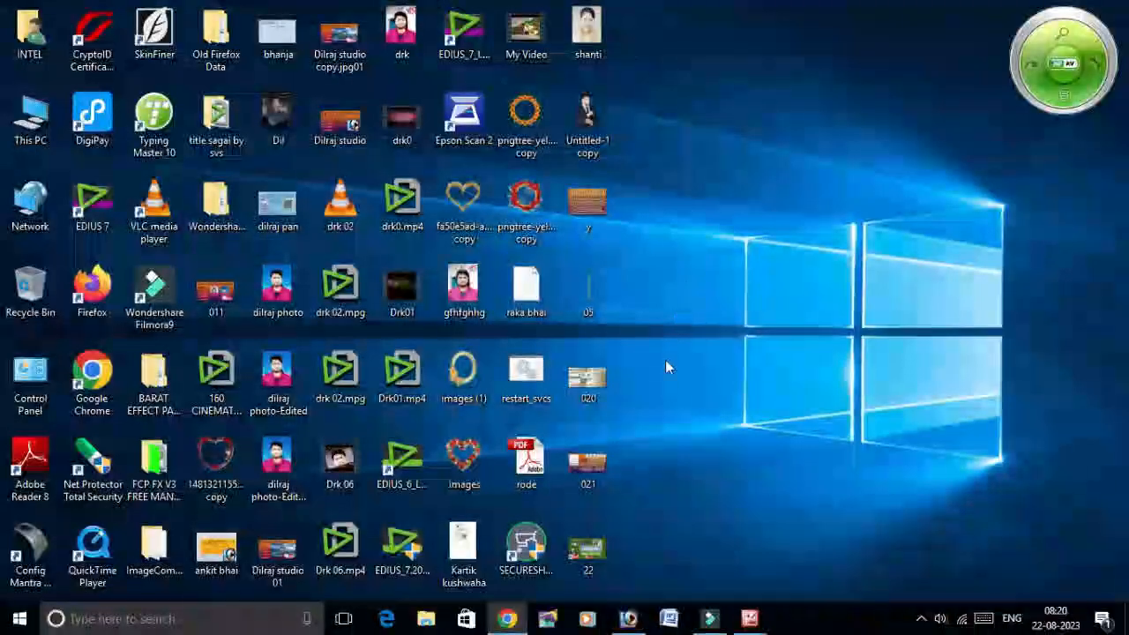
double_click(585, 117)
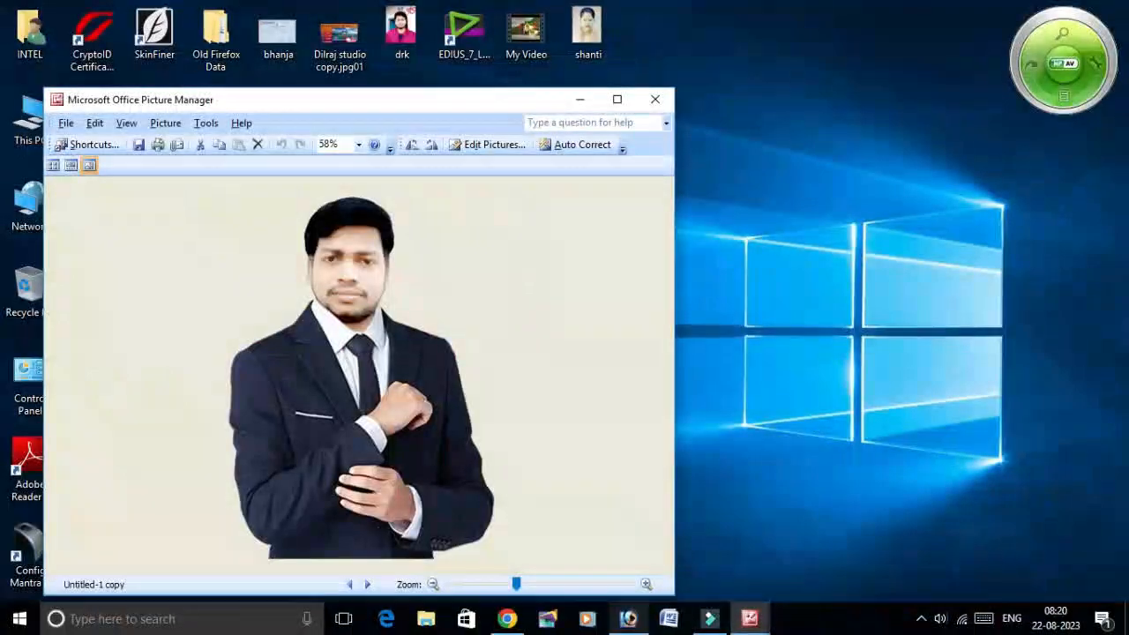
Bring the suit portrait Untitled-1 copy from Picture Manager into Photoshop and place it in the Untitled-1 thumbnail document
click(751, 620)
mouse_move(759, 624)
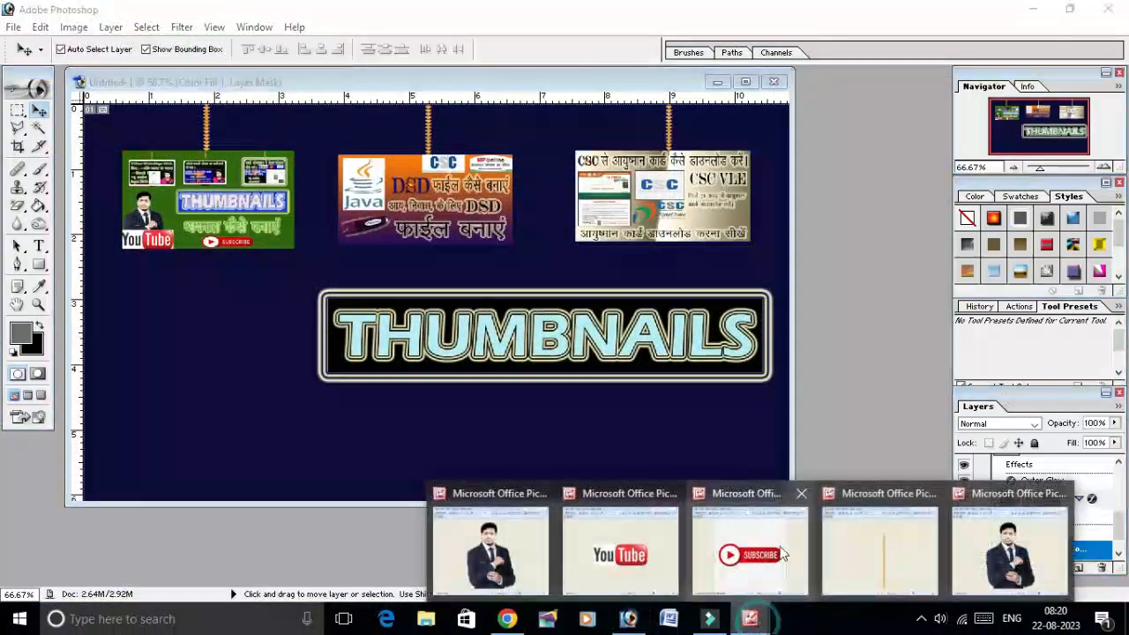
click(1032, 569)
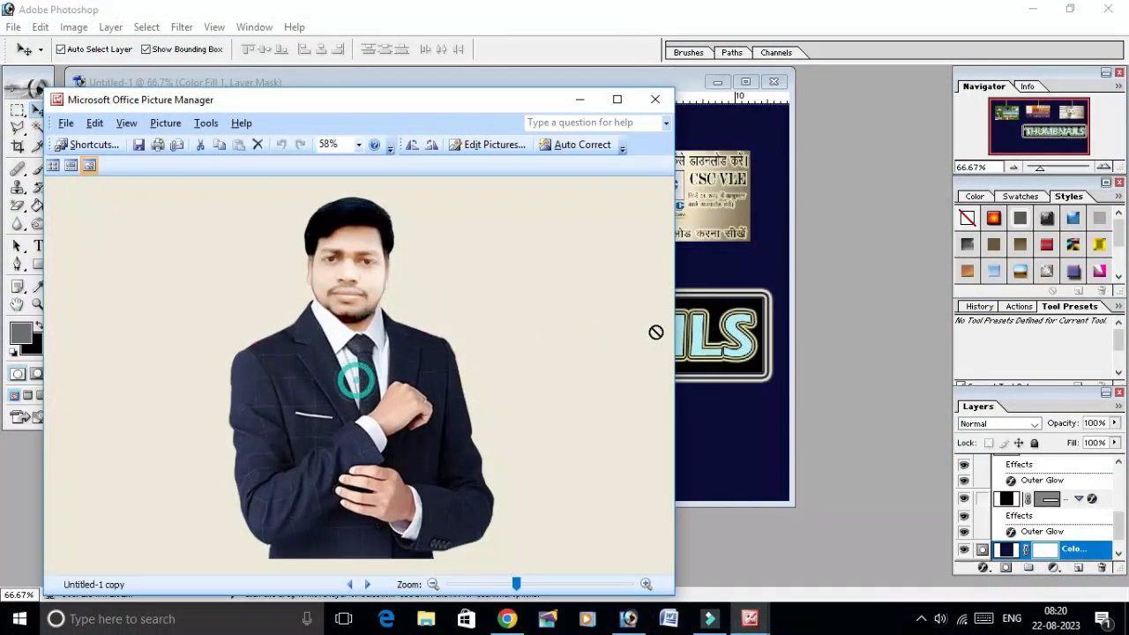
drag(656, 332, 697, 335)
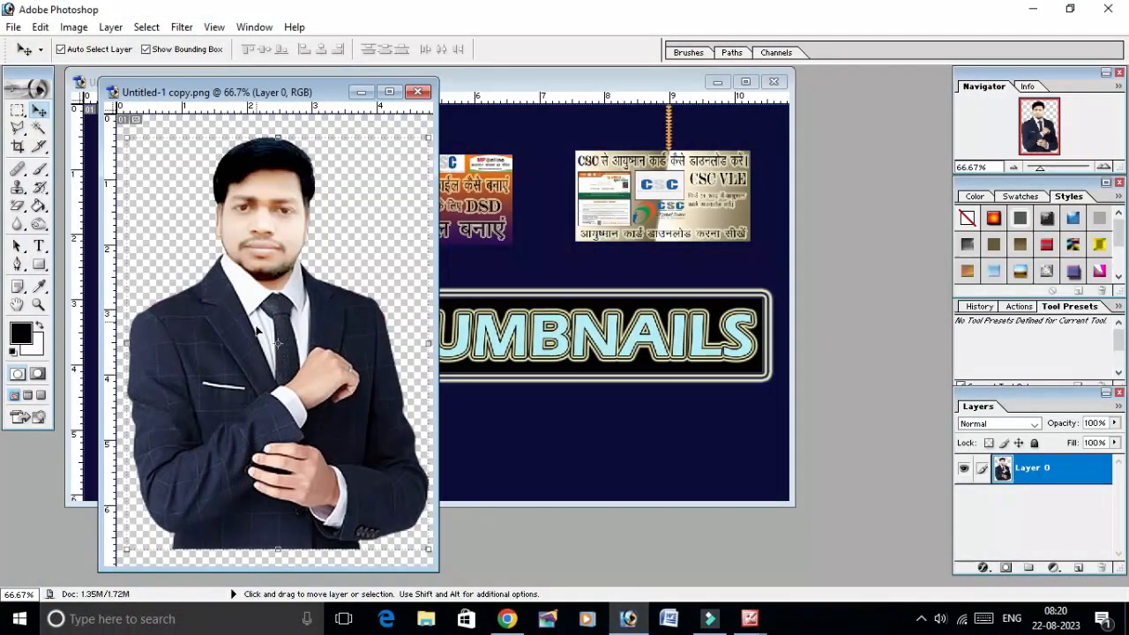
drag(257, 330, 221, 379)
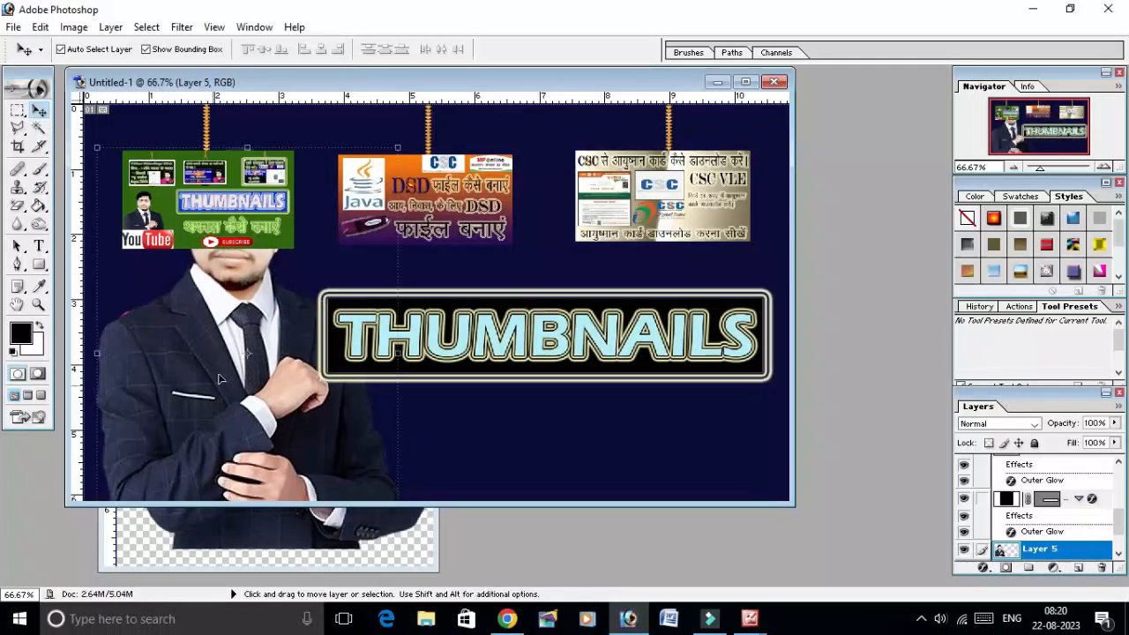
Scale the portrait to about 64% and position it below the green sample thumbnail in the canvas's lower-left corner
drag(397, 143, 277, 312)
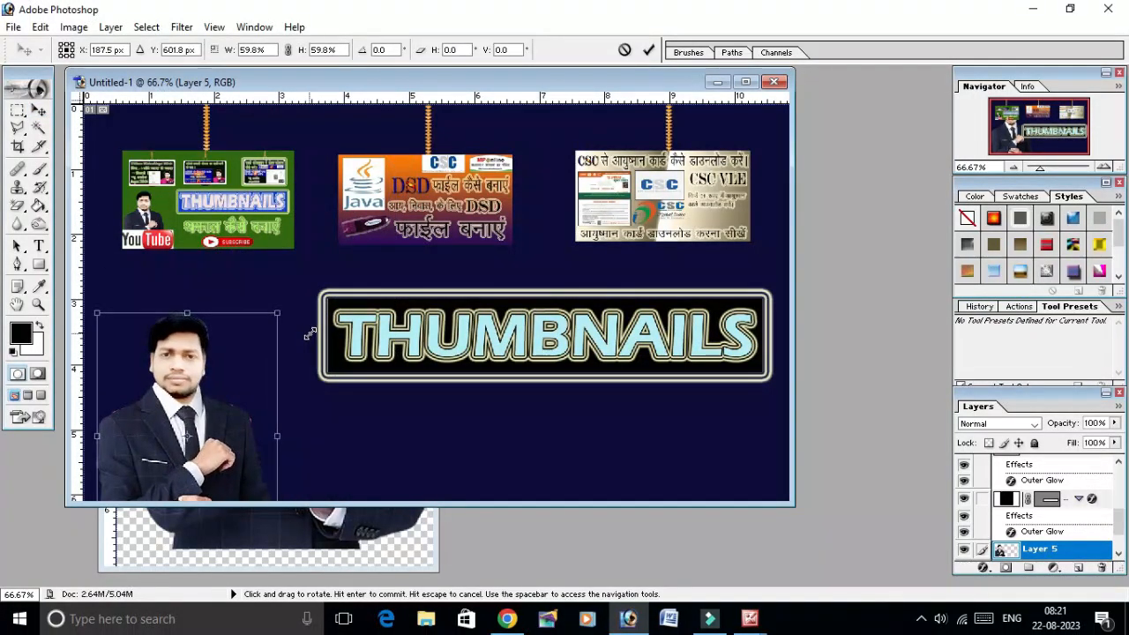
drag(199, 402, 190, 351)
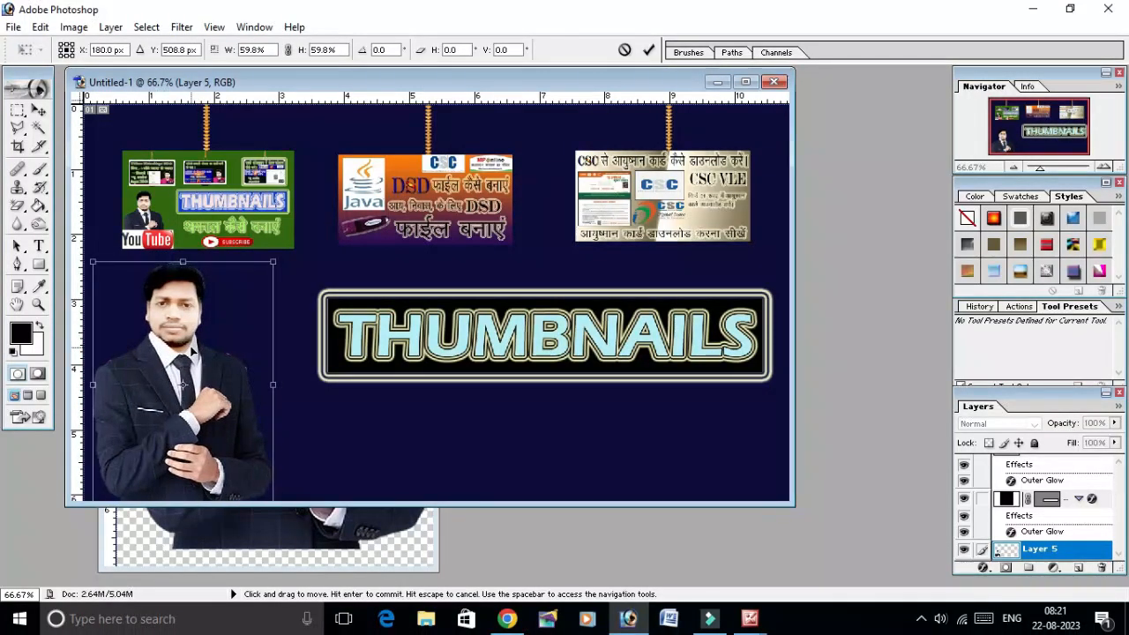
mouse_move(273, 261)
mouse_down()
mouse_move(291, 253)
mouse_move(280, 245)
mouse_up()
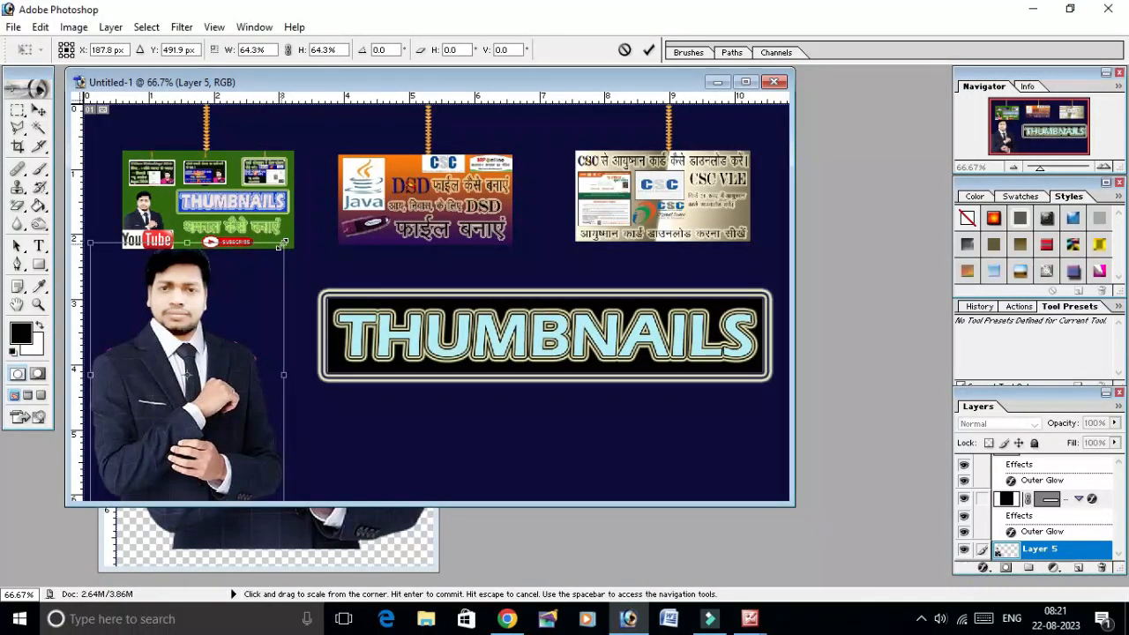
Nudge the portrait about 15 px right and 3 px down, and apply the transformation
key(Down)
key(Right)
key(Right)
key(Right)
key(Right)
key(Right)
key(Right)
key(Right)
key(Right)
key(Right)
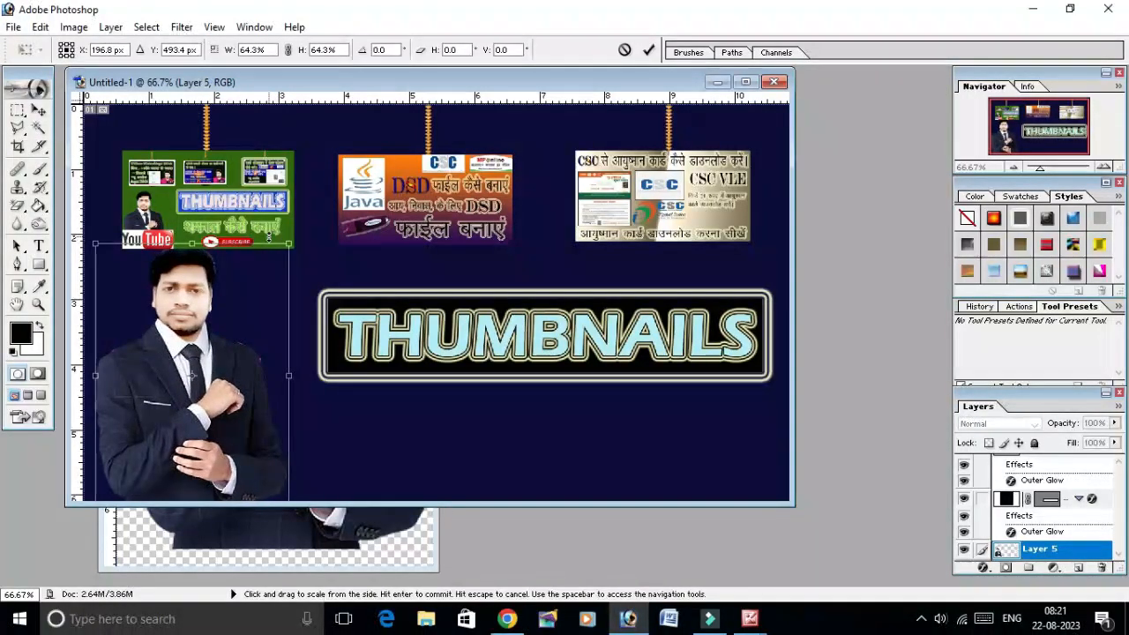
key(Right)
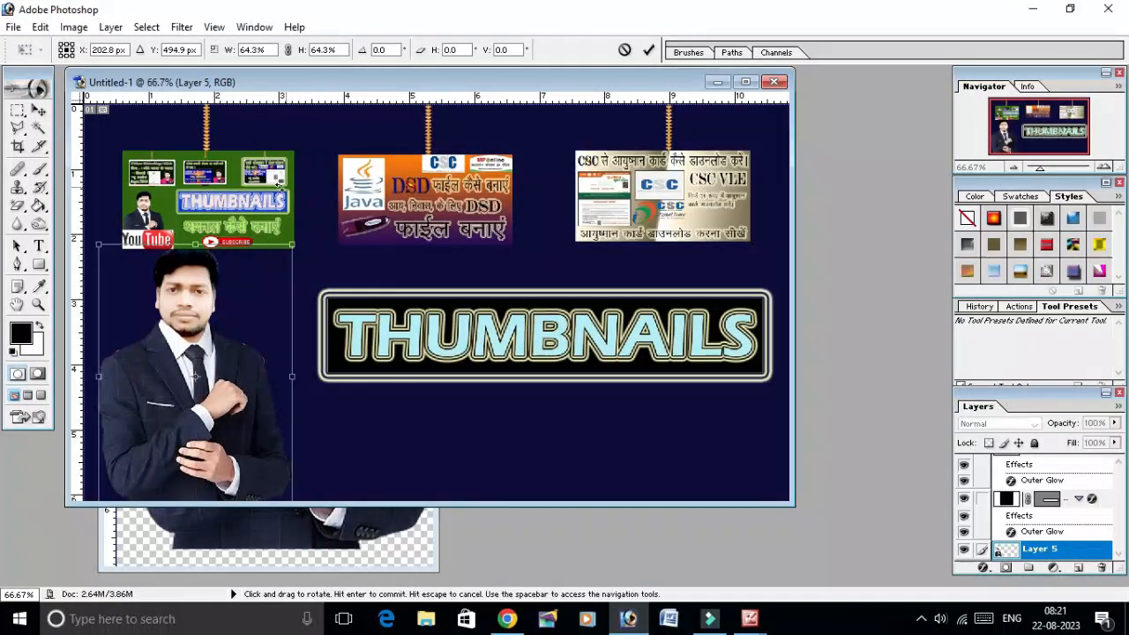
click(38, 109)
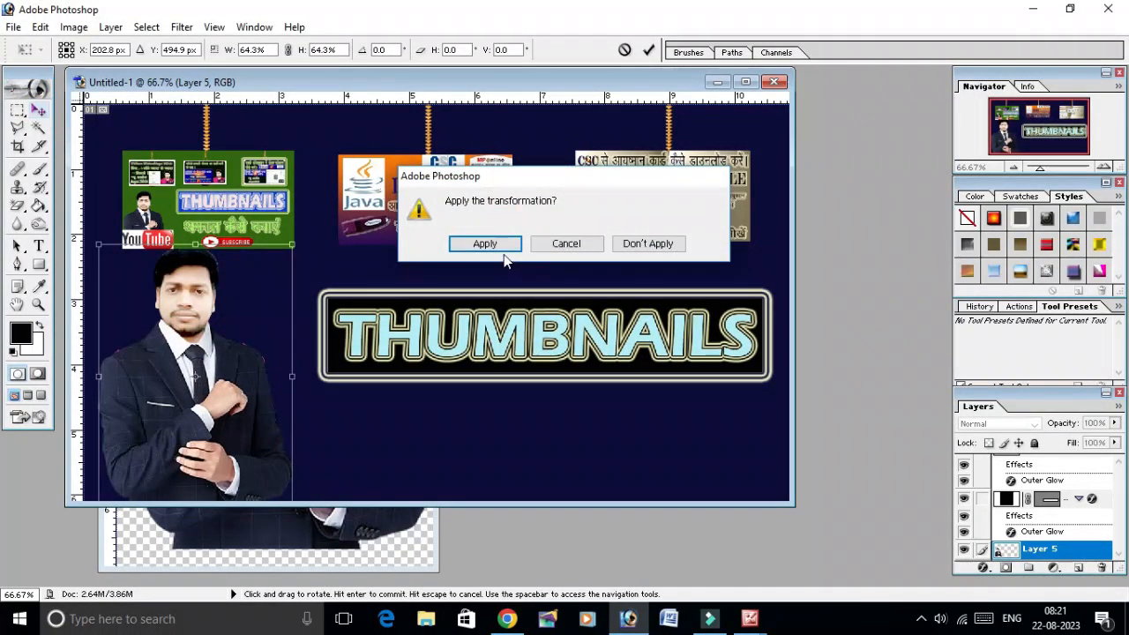
click(484, 243)
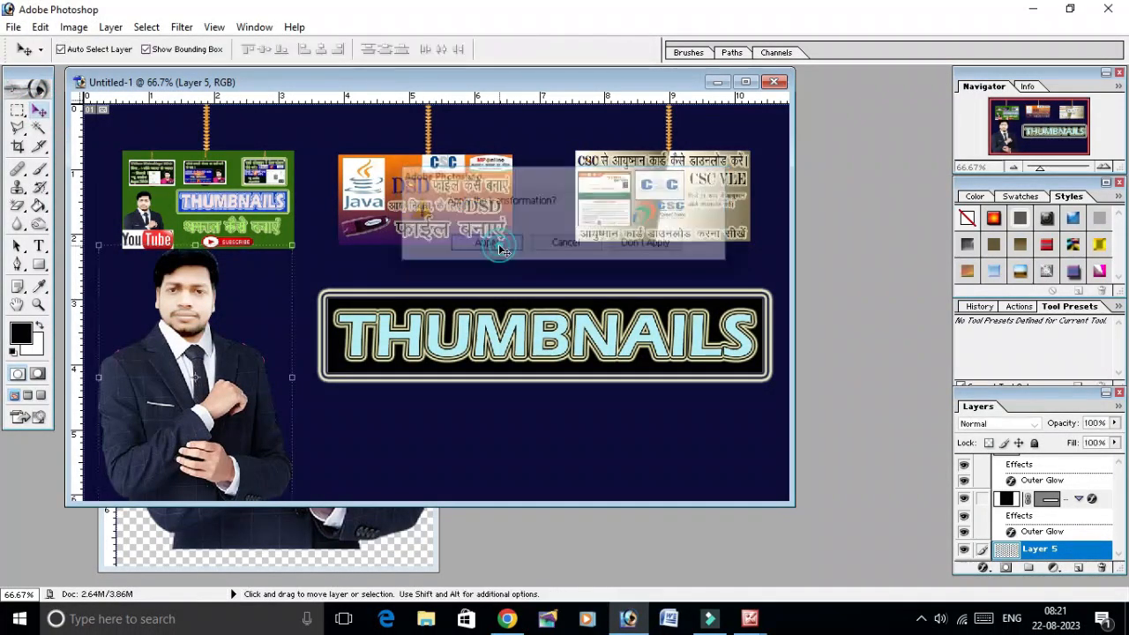
click(443, 467)
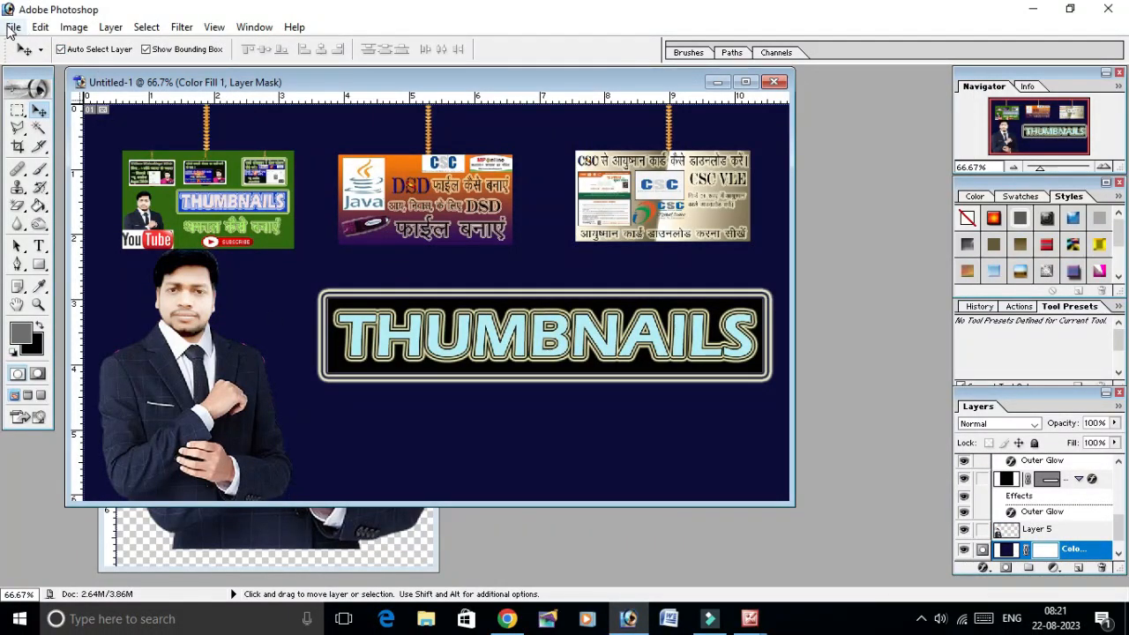
Add the Hindi text "कैसे बनाएं" in Kruti Dev 010 at 30.05 pt below the THUMBNAILS box
click(39, 246)
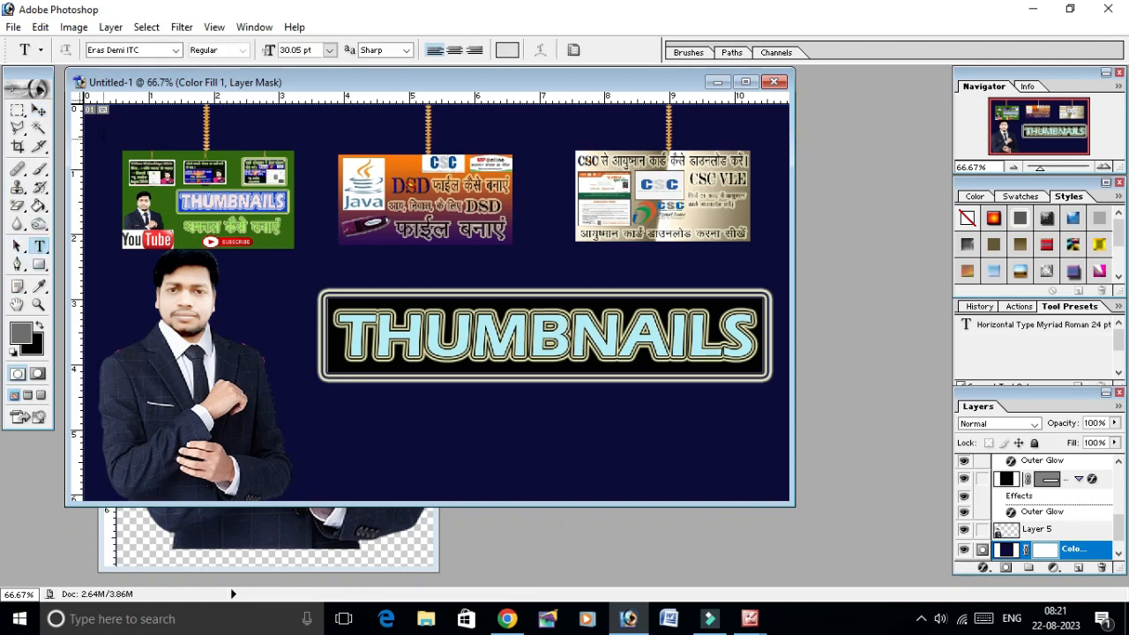
click(176, 50)
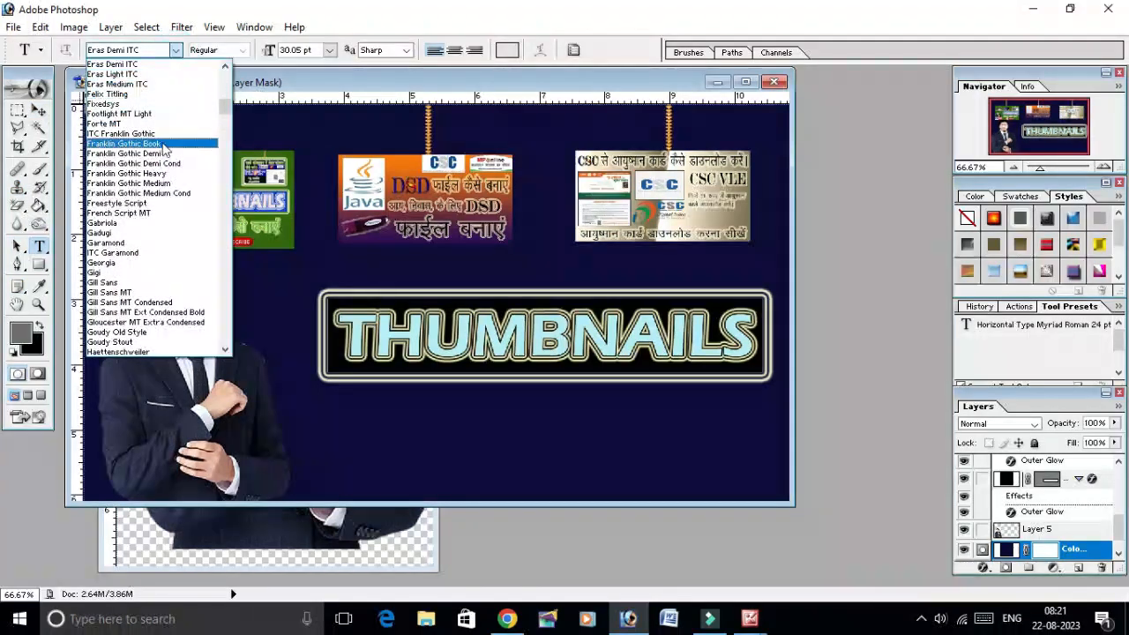
mouse_move(225, 107)
mouse_down()
mouse_move(225, 138)
mouse_move(225, 124)
mouse_up()
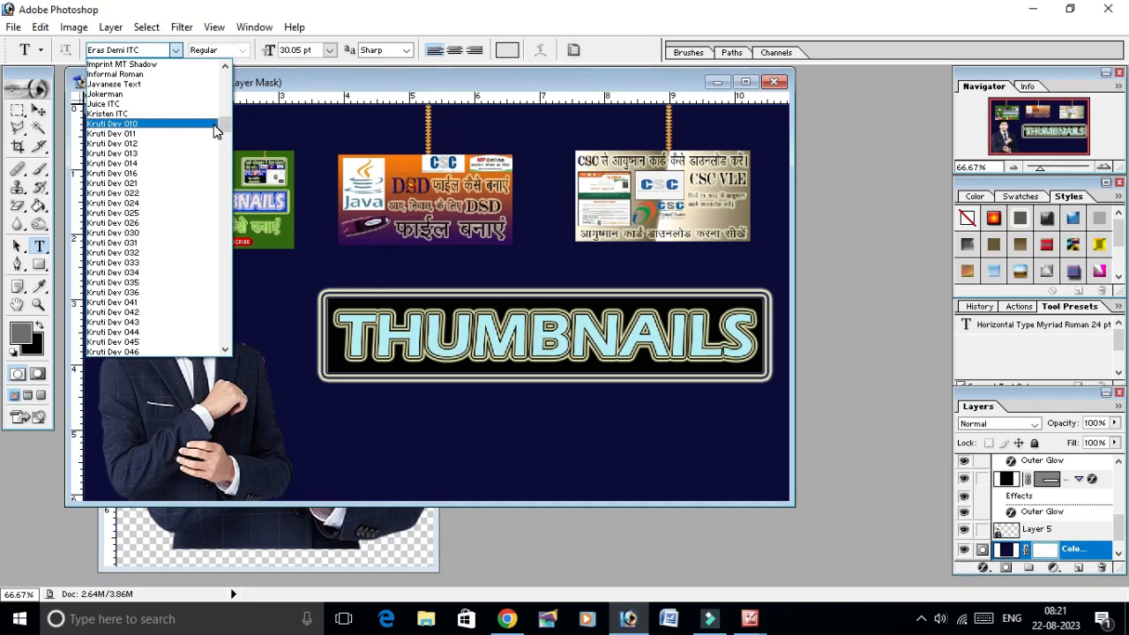
click(165, 130)
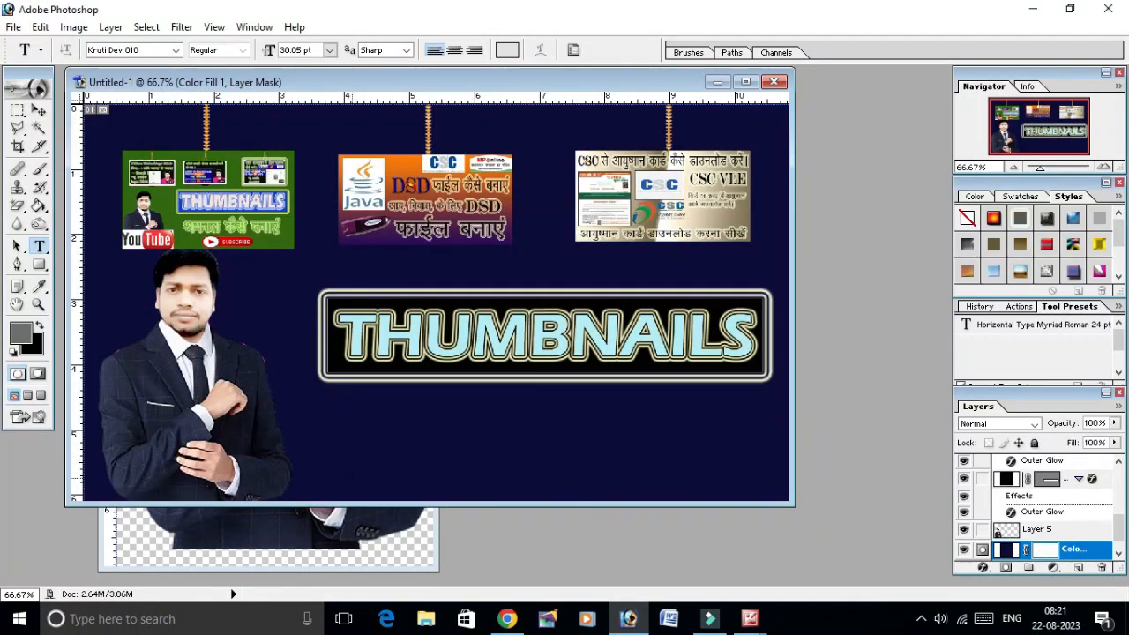
click(352, 477)
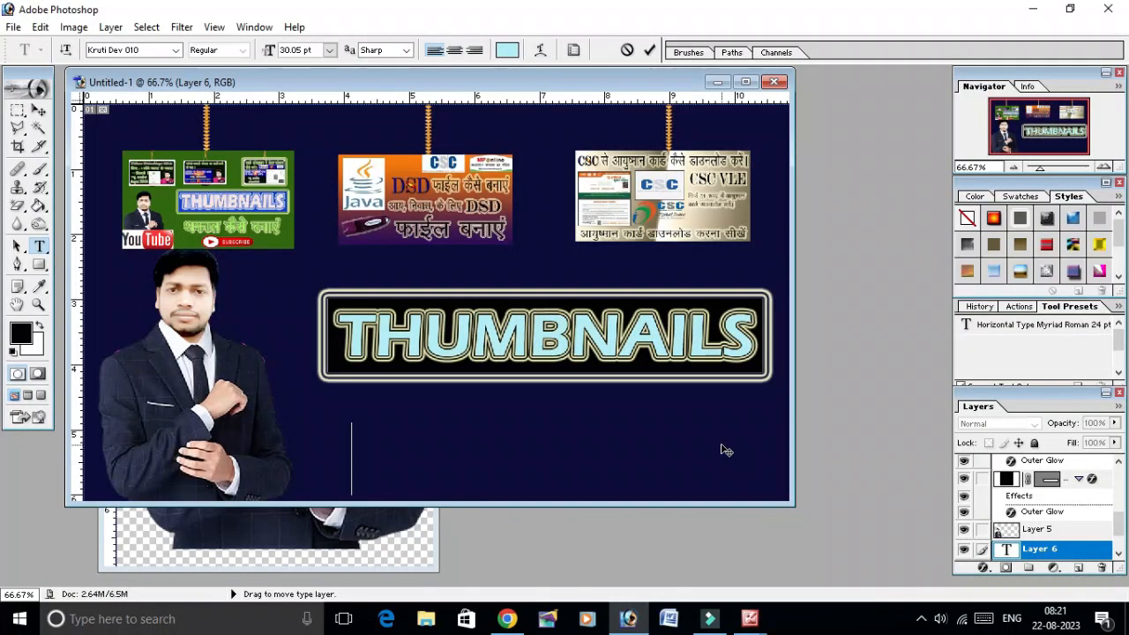
text(dSls cuk)
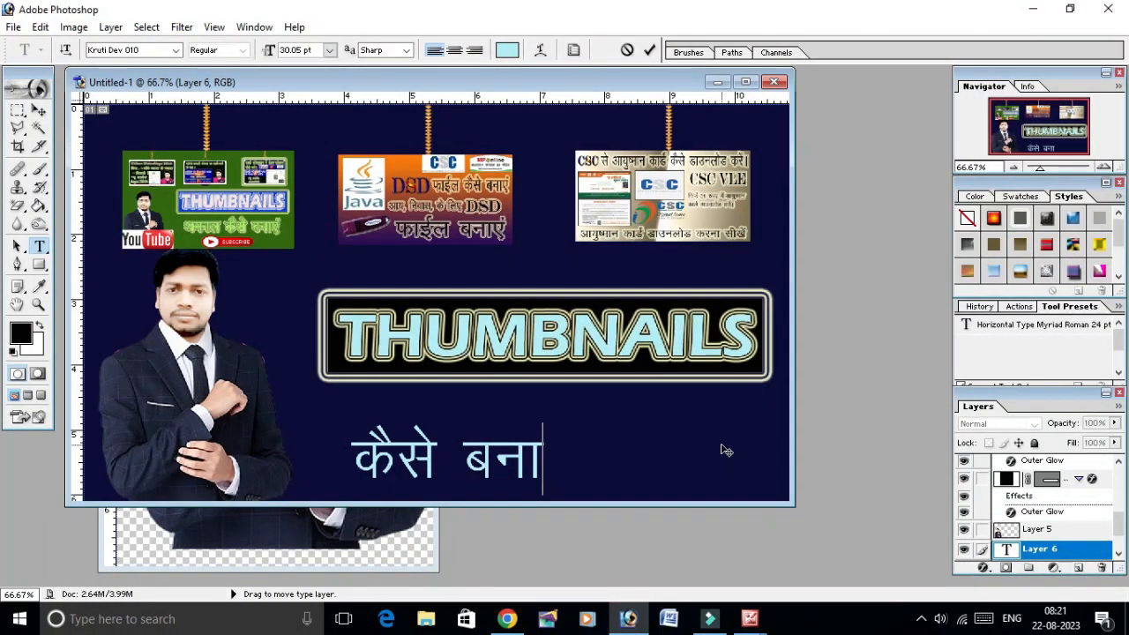
text(,a)
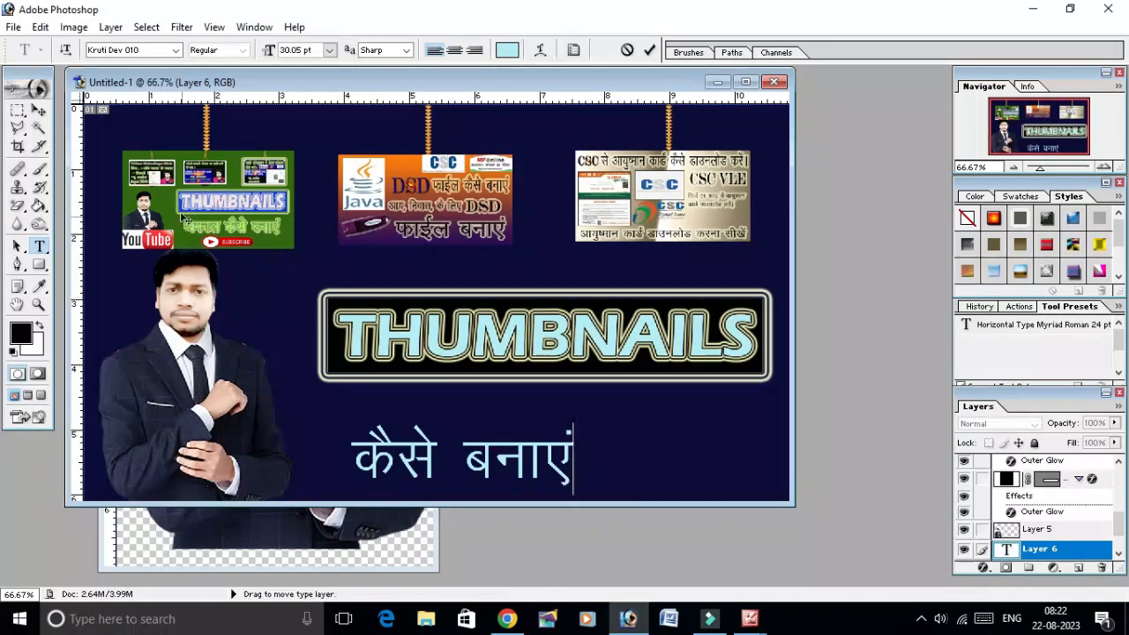
Enlarge the Hindi text line to span most of the title box's width just below it, and apply the transformation
click(39, 109)
drag(537, 457, 713, 470)
drag(401, 406, 375, 396)
click(38, 109)
click(486, 241)
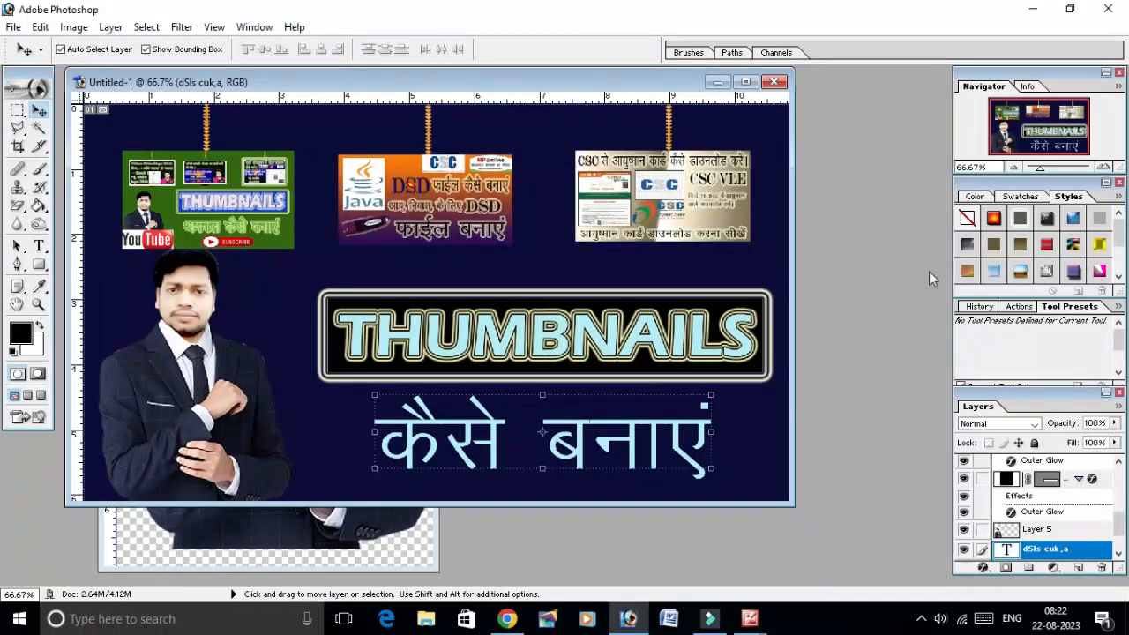
Apply the preset Outer Glow layer style to the Hindi text and reduce the glow until it tightly outlines the letters
click(1023, 219)
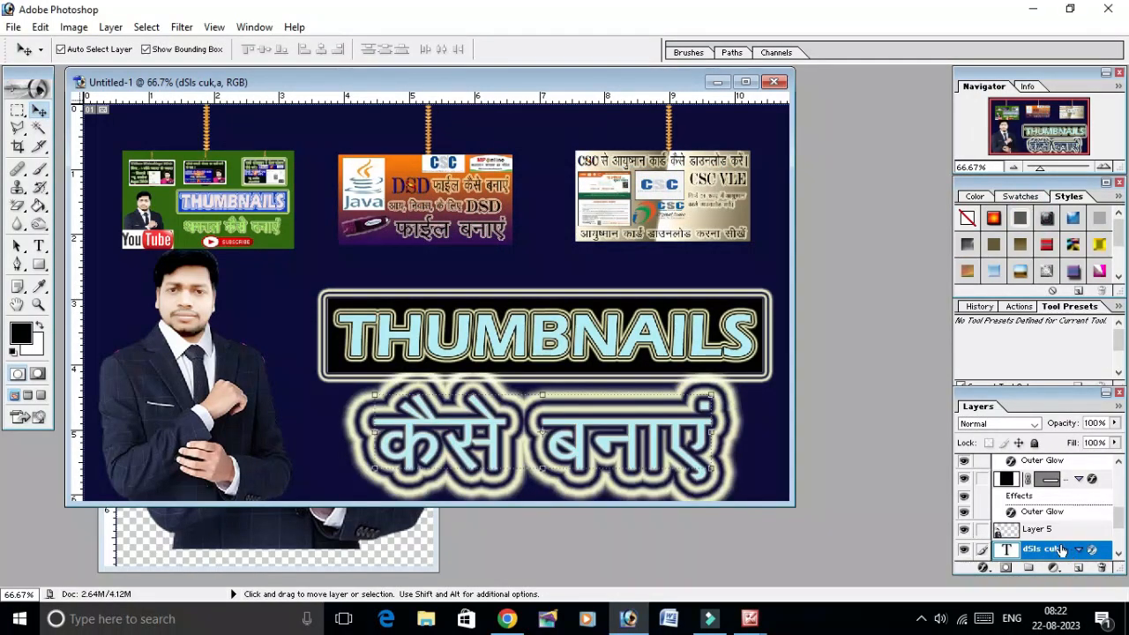
scroll(1058, 529, down, 1)
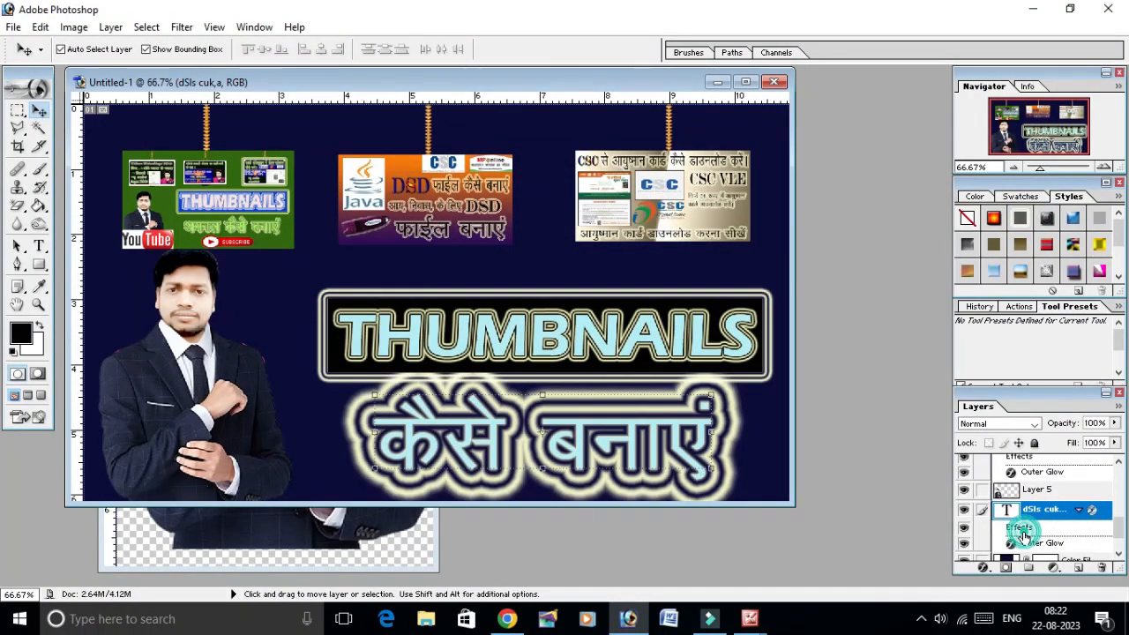
double_click(1023, 535)
drag(895, 351, 876, 351)
click(1107, 196)
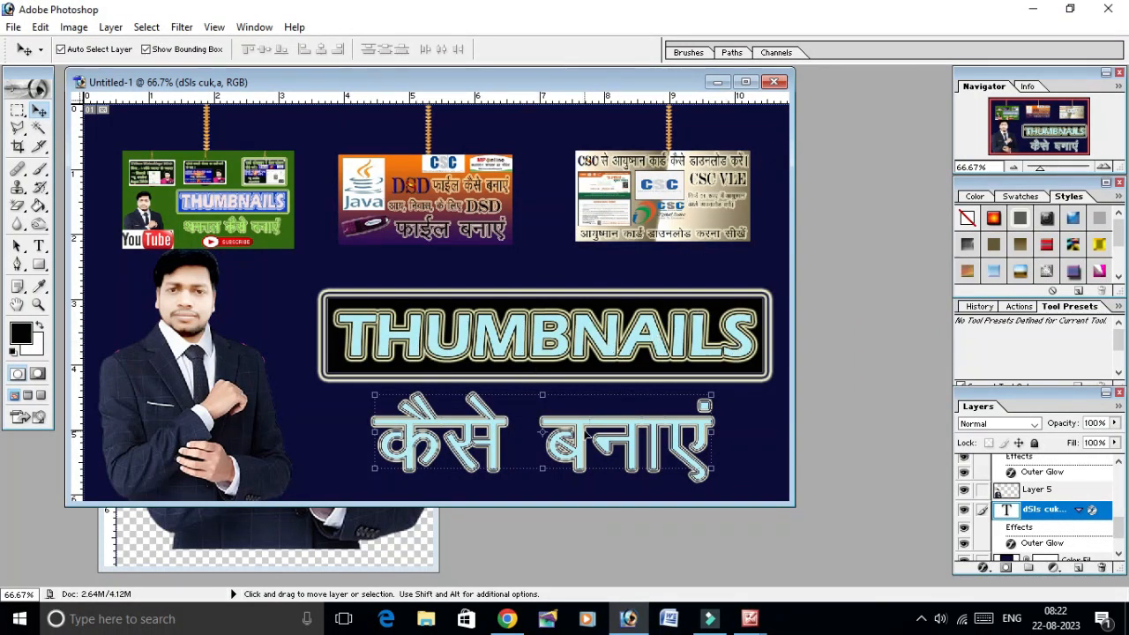
Shrink the glowing Hindi text to about 88% width and 72% height and apply the transformation
drag(706, 471, 678, 439)
click(720, 460)
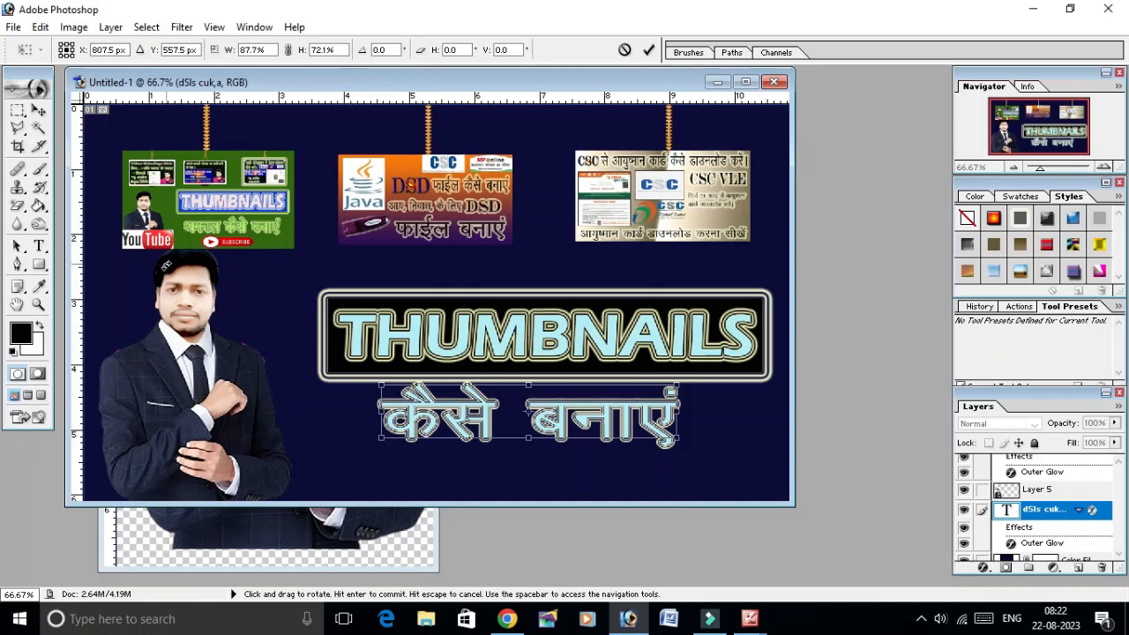
click(38, 110)
click(485, 245)
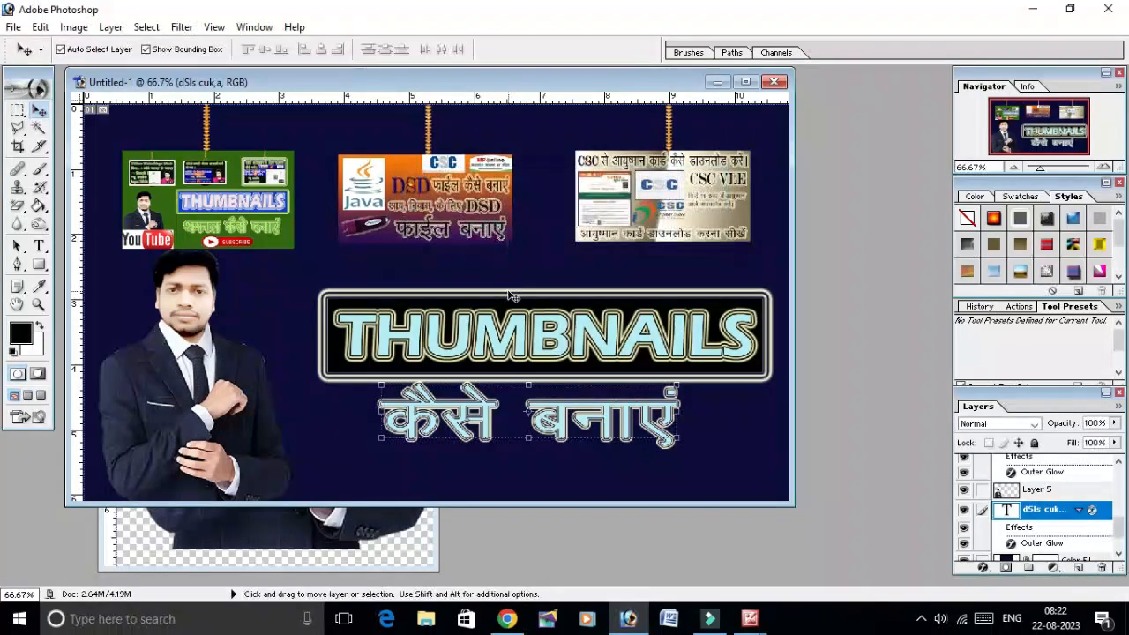
Nudge the Hindi text about 14 px down and 13 px right beneath the title box, and deselect it
key(Down)
key(Down)
key(Down)
key(Down)
key(Down)
key(Down)
key(Down)
key(Down)
key(Down)
key(Right)
key(Right)
key(Right)
key(Right)
key(Right)
key(Right)
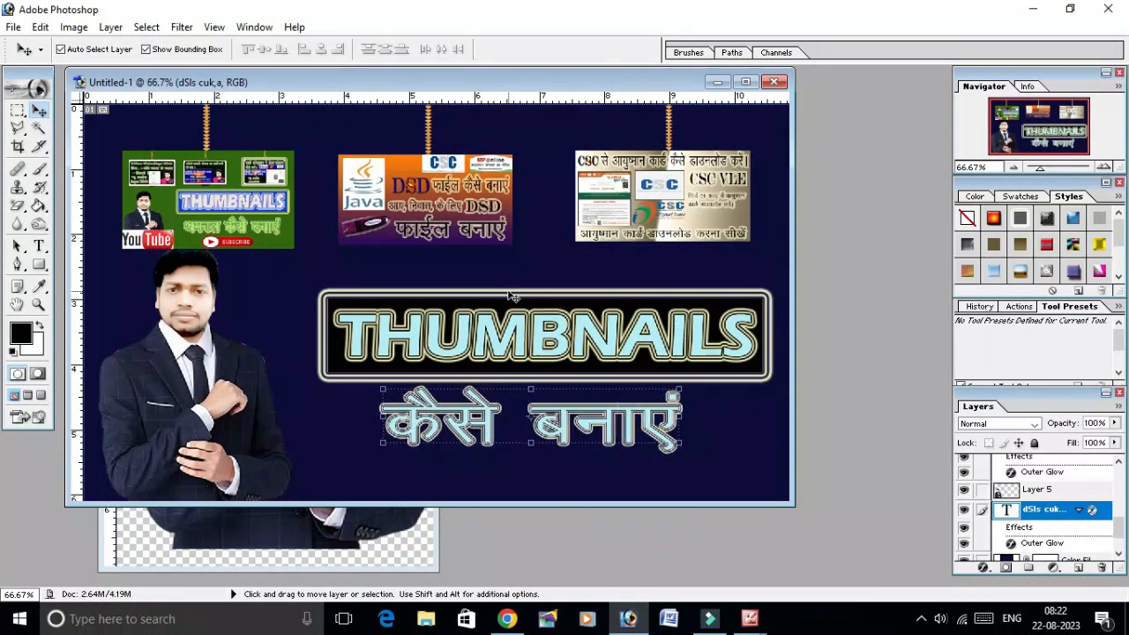
key(Right)
key(Right)
key(Right)
key(Right)
key(Right)
key(Right)
key(Right)
key(Right)
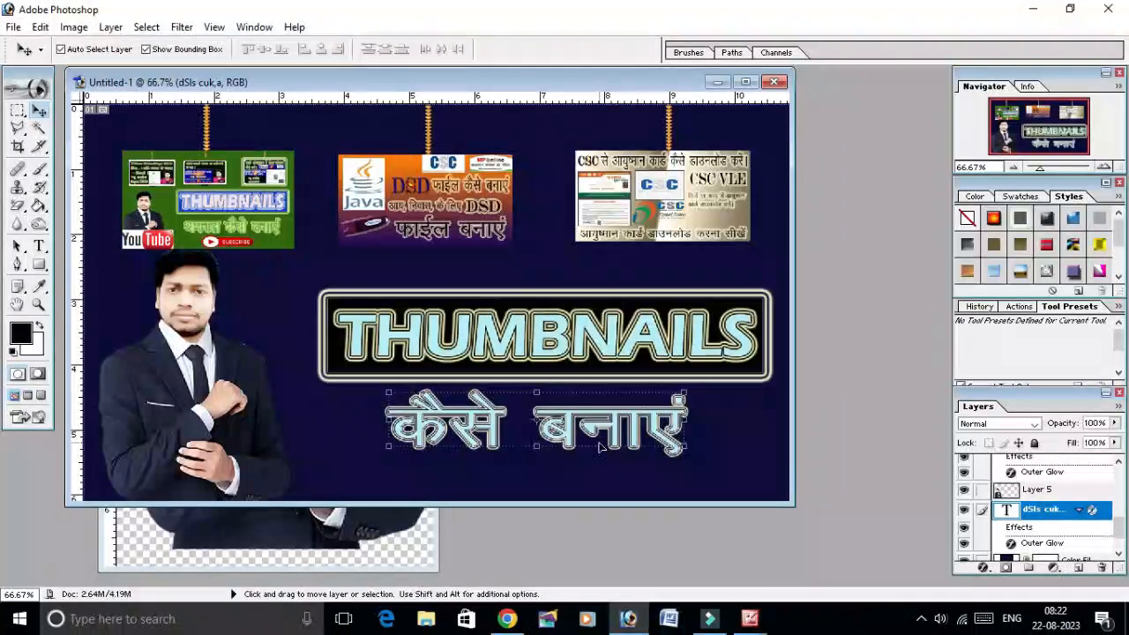
click(605, 476)
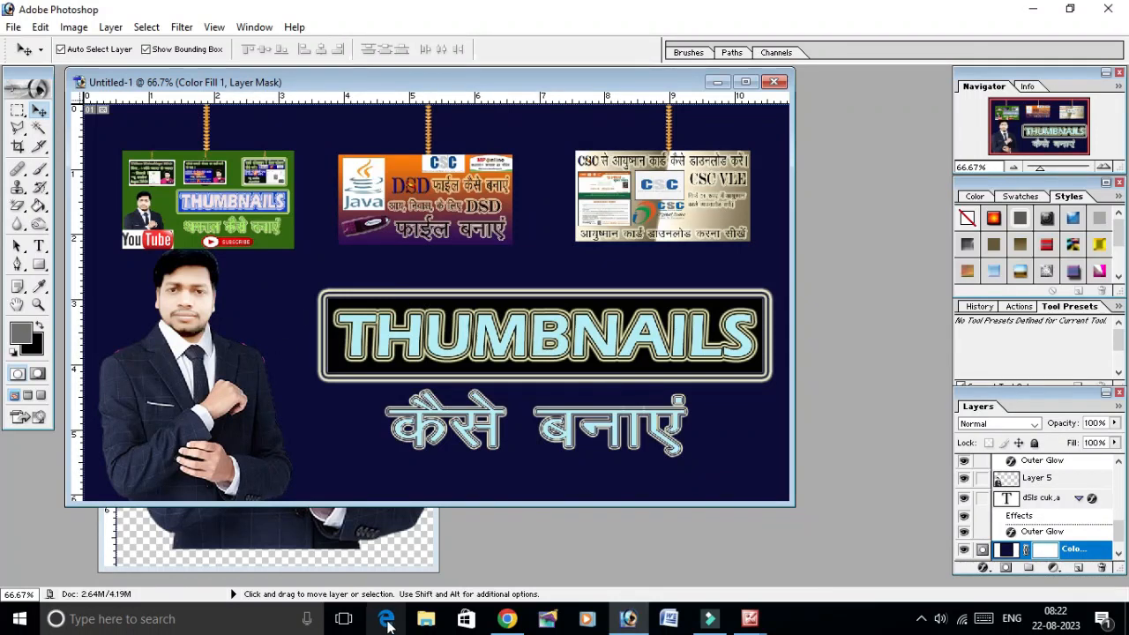
Open the YouTube logo image download (1) from the Downloads folder and place it over the portrait's lower part in the thumbnail
click(426, 618)
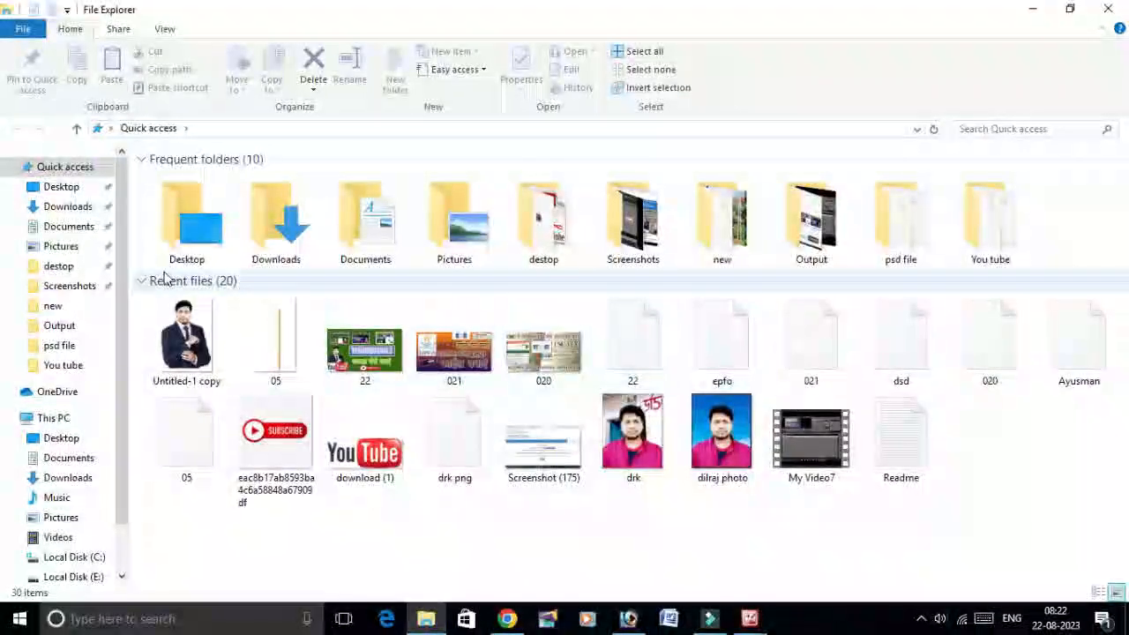
click(88, 206)
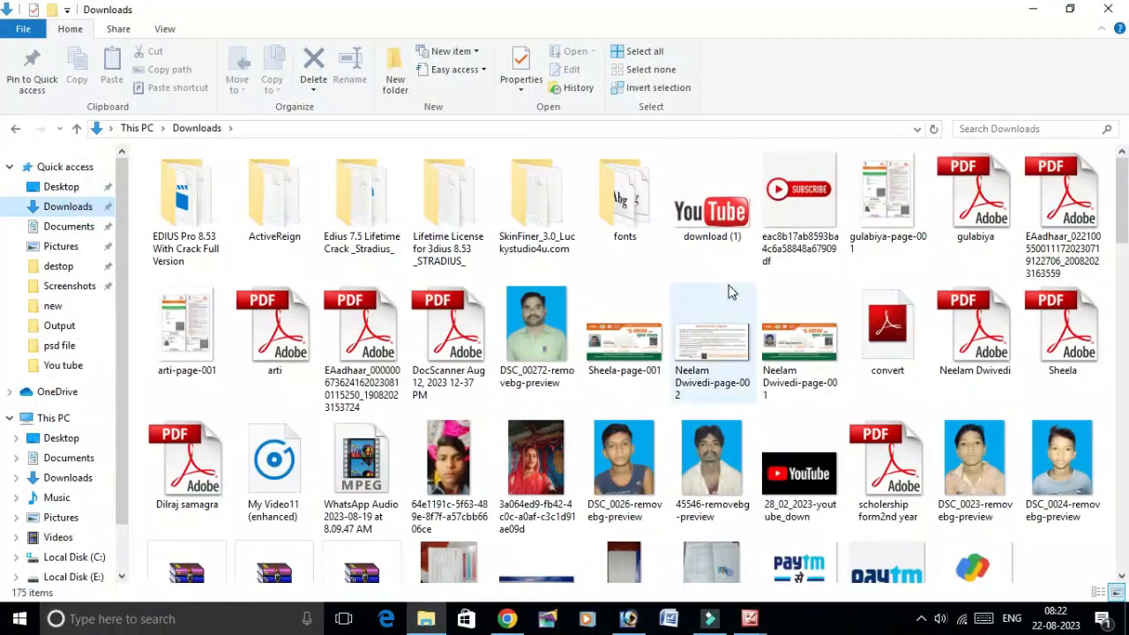
double_click(729, 222)
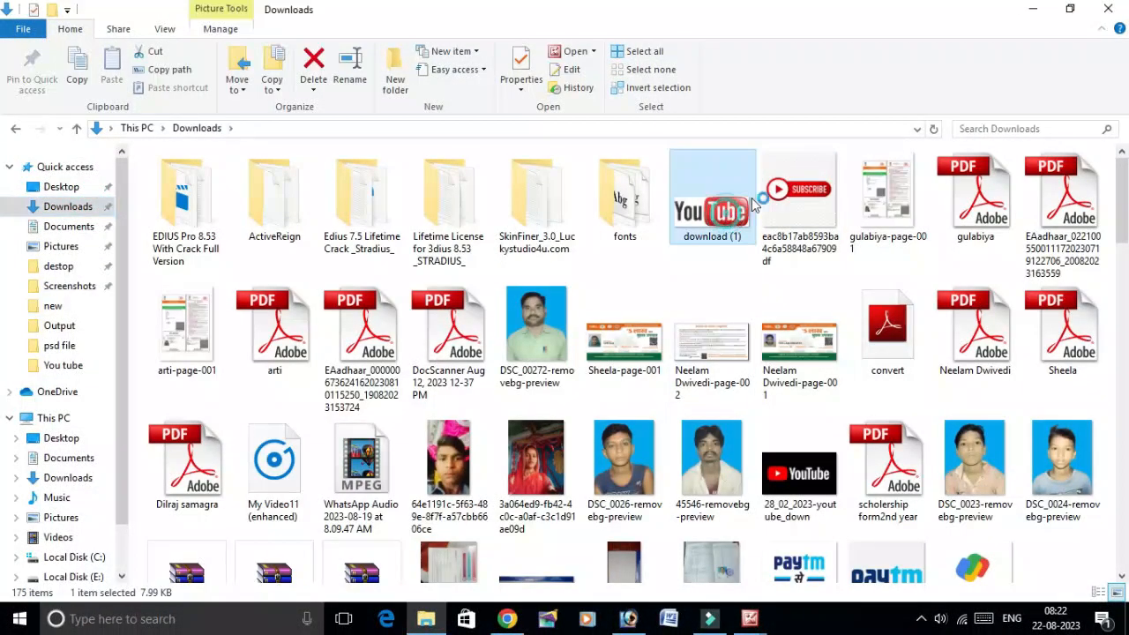
click(1033, 9)
drag(356, 343, 723, 287)
drag(298, 221, 176, 449)
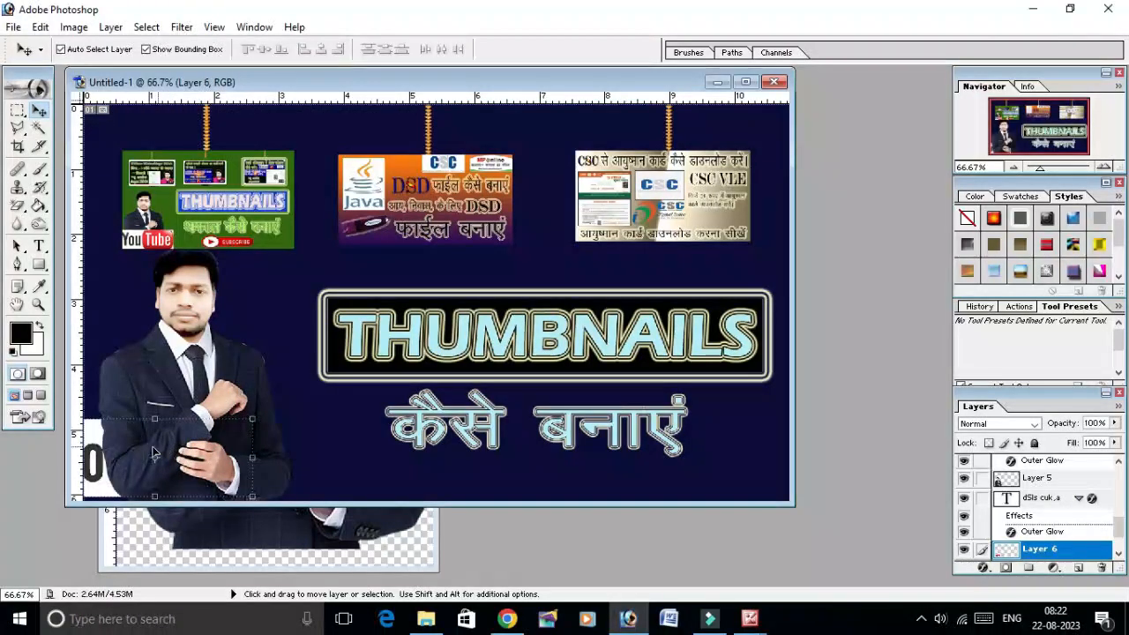
Bring the YouTube logo layer above the portrait, then fit the logo across the thumbnail's lower-left corner at about 71% height
scroll(1066, 551, down, 2)
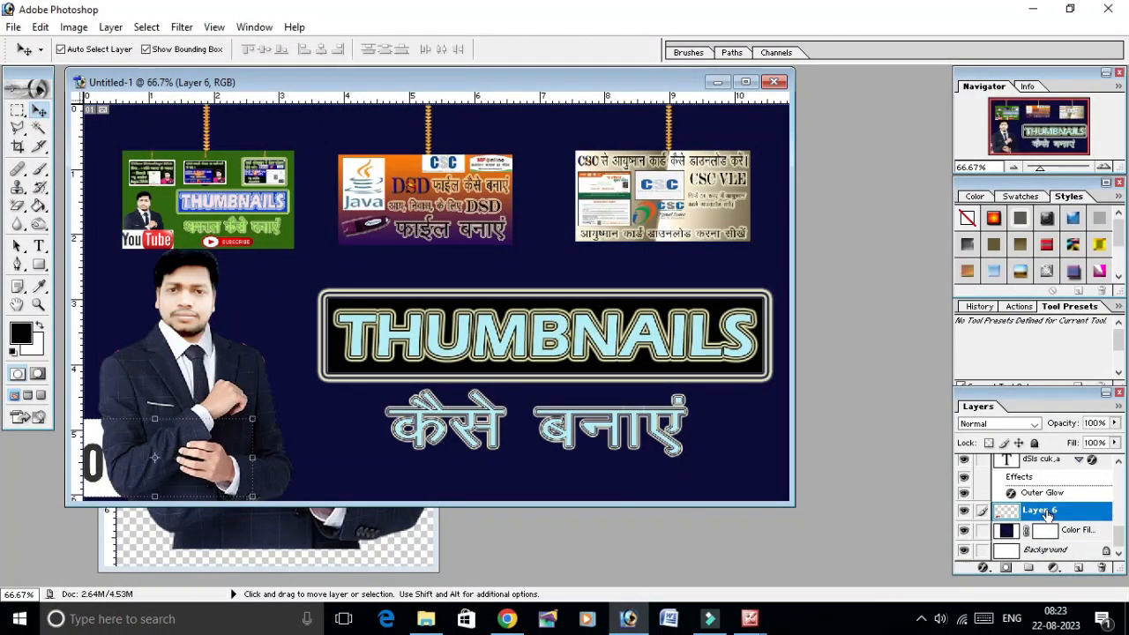
drag(1045, 513, 1055, 465)
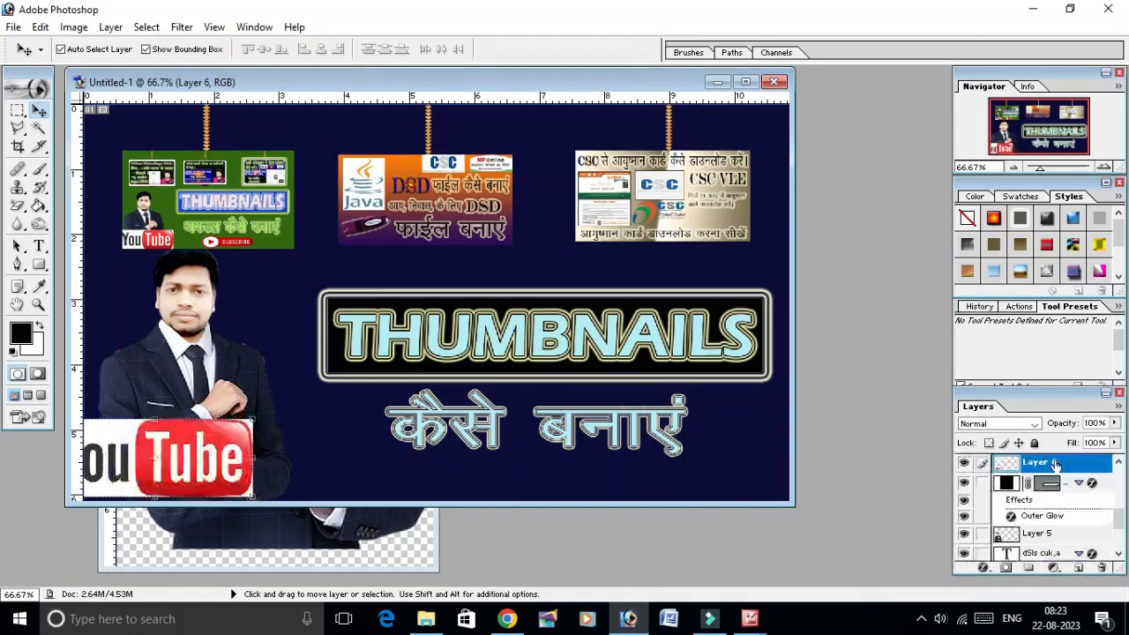
drag(188, 457, 225, 456)
drag(290, 424, 289, 472)
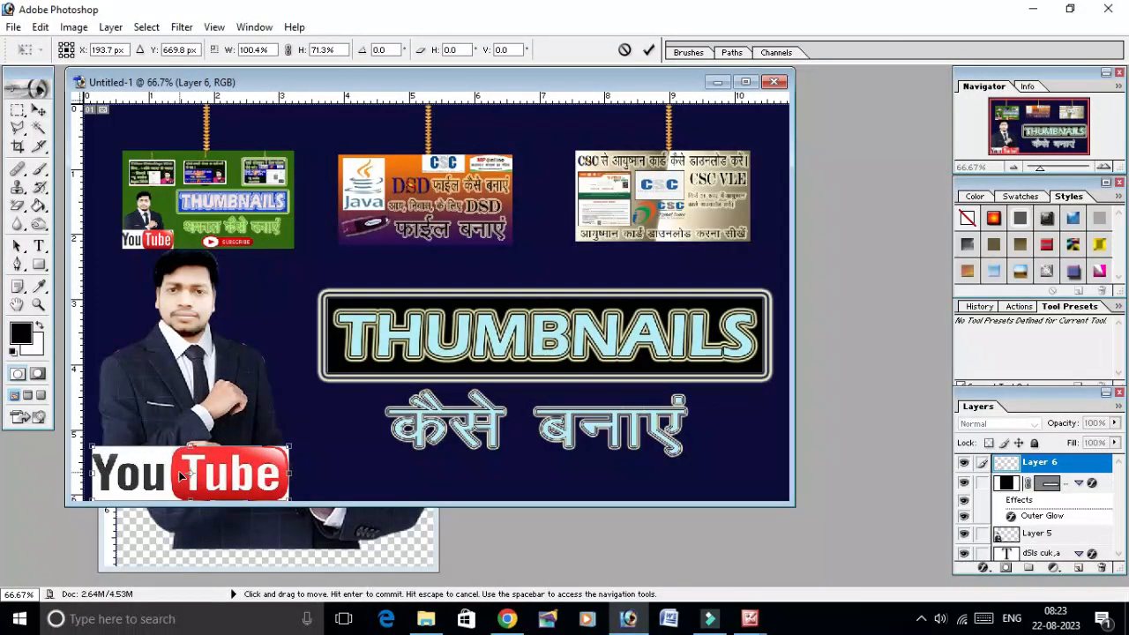
Nudge the YouTube logo about 6 px left and apply the transformation
key(Left)
key(Left)
key(Left)
key(Left)
key(Left)
key(Right)
key(Right)
key(Right)
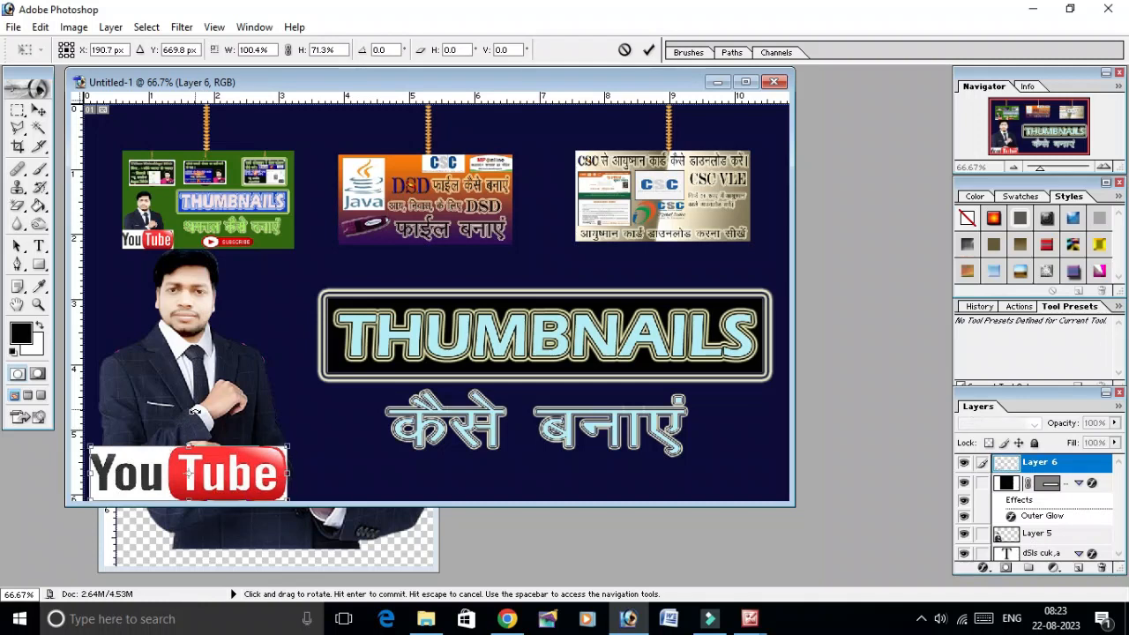
key(Left)
key(Left)
key(Left)
click(39, 110)
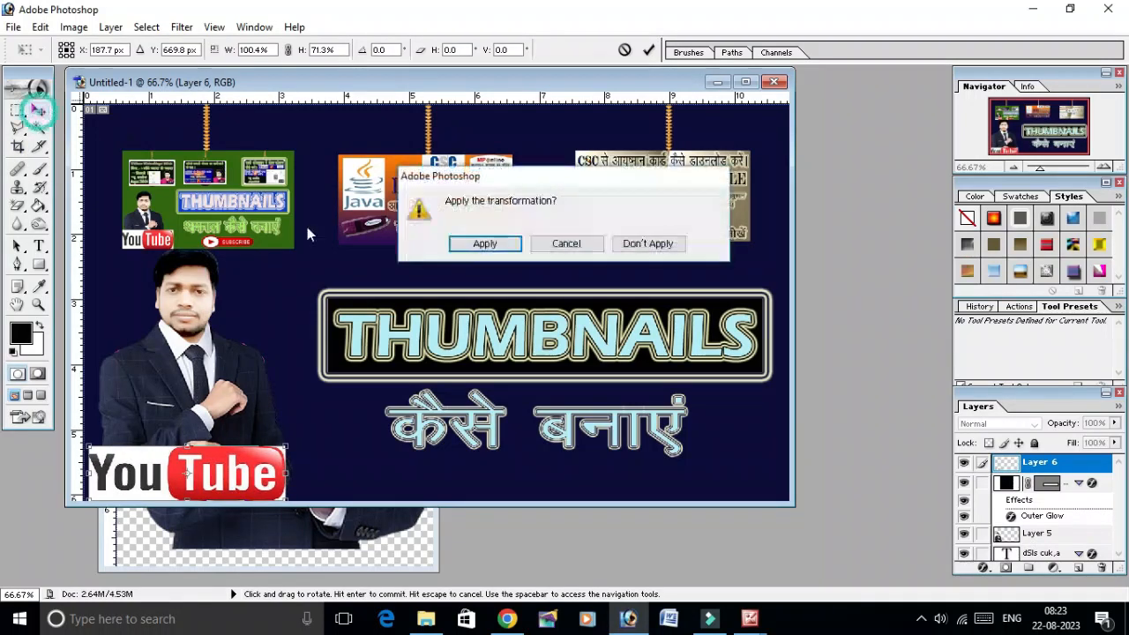
click(459, 248)
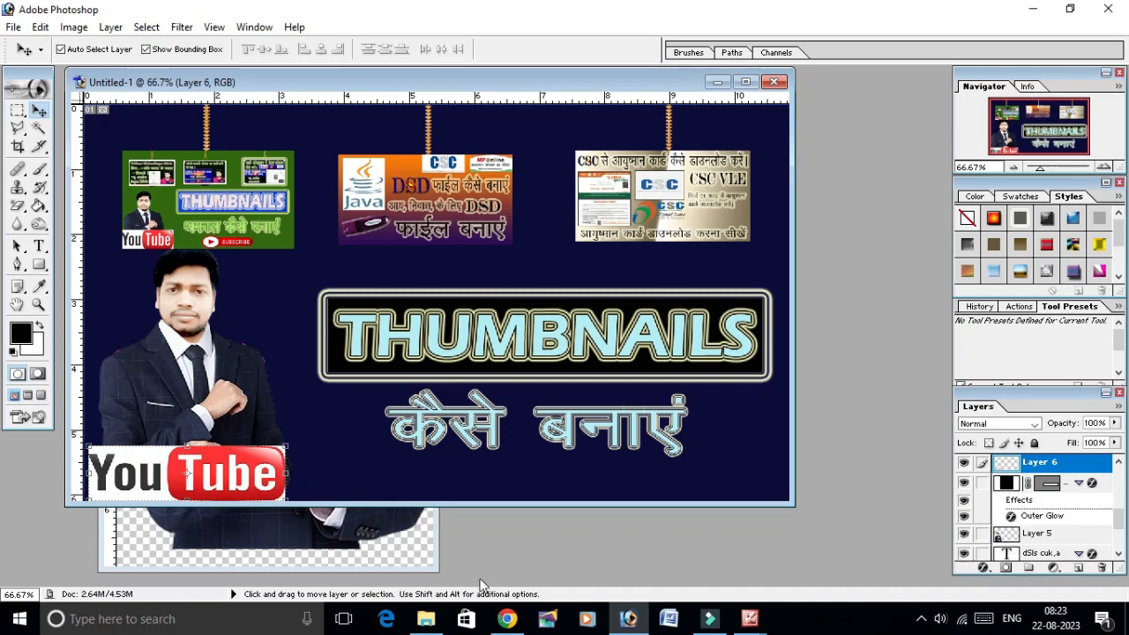
Open the SUBSCRIBE button image eac8b17ab8593ba4c6a58848a67909df from the Downloads folder in Photoshop
click(426, 618)
double_click(800, 202)
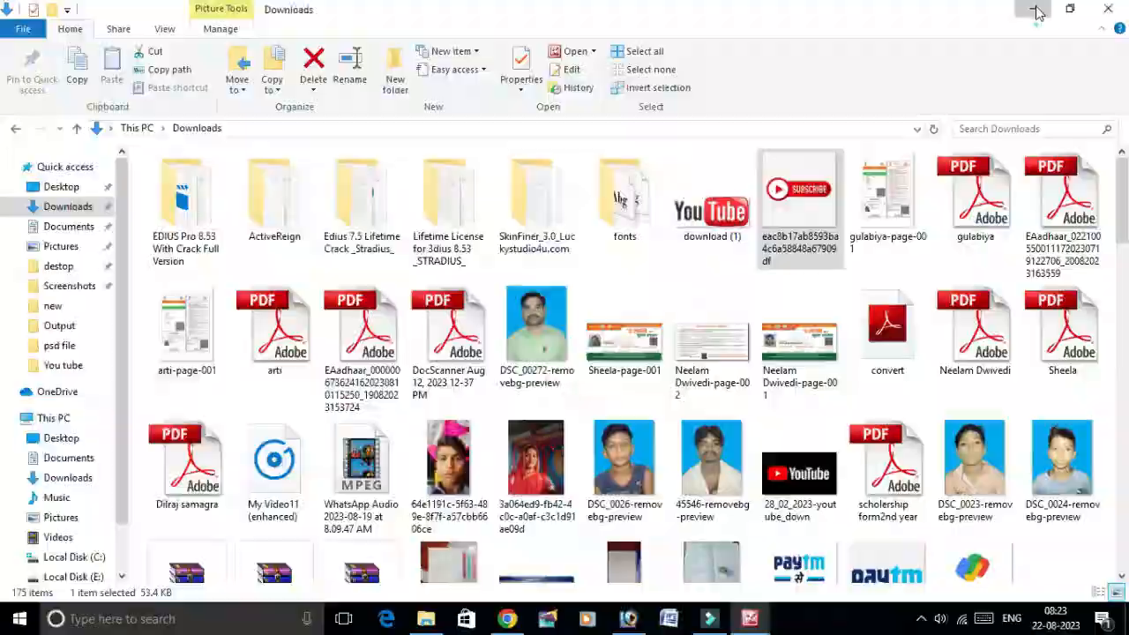
click(1034, 9)
click(845, 260)
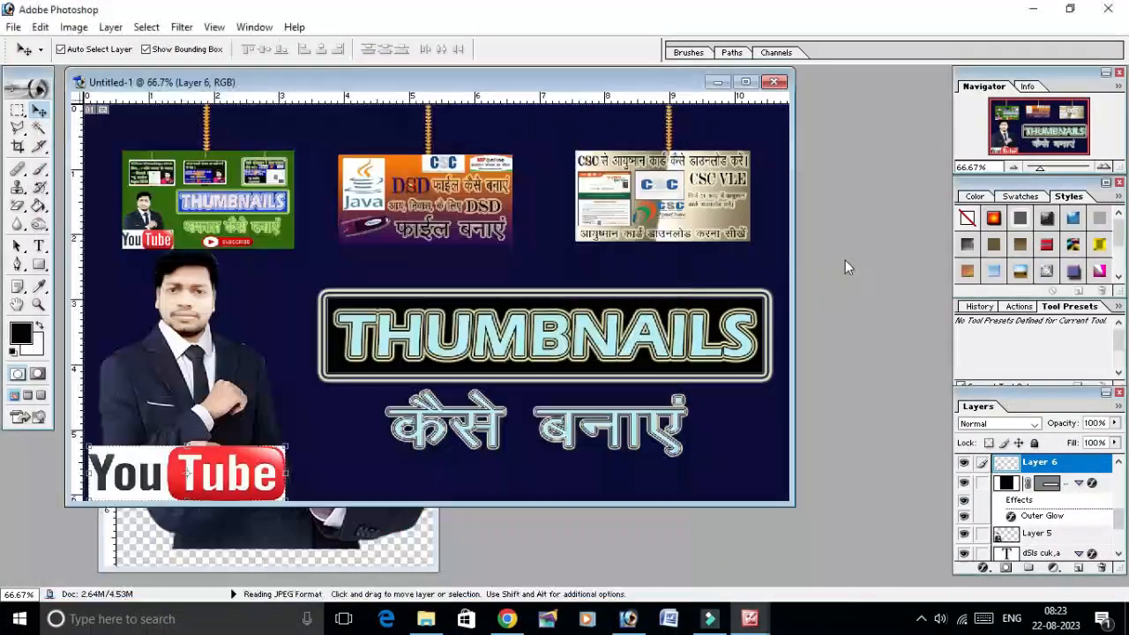
drag(346, 352, 706, 234)
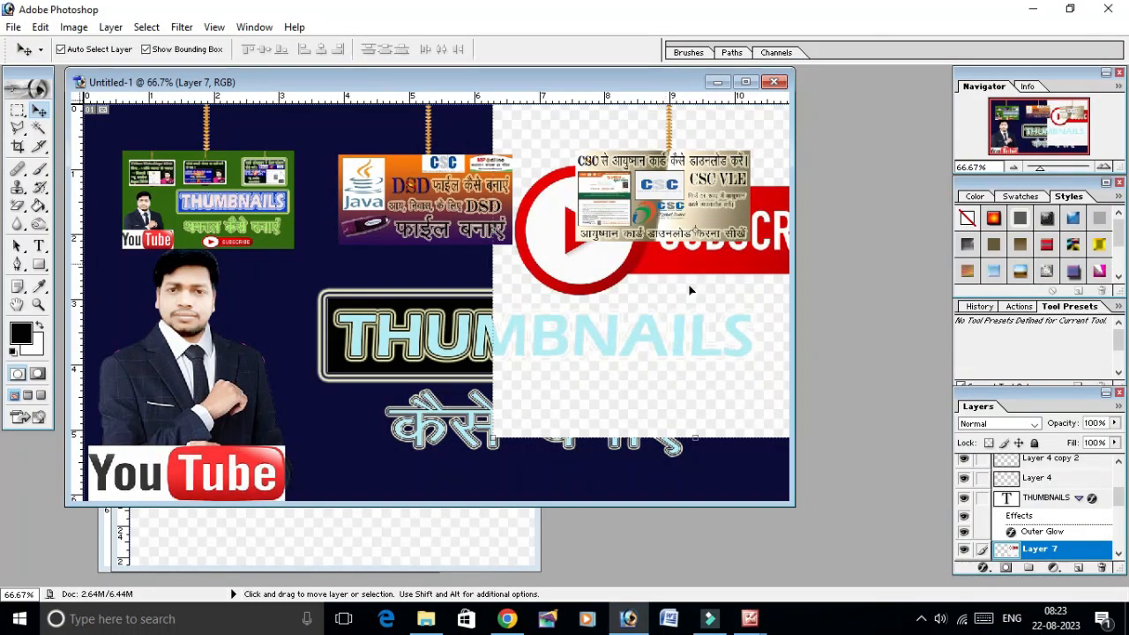
right_click(1007, 555)
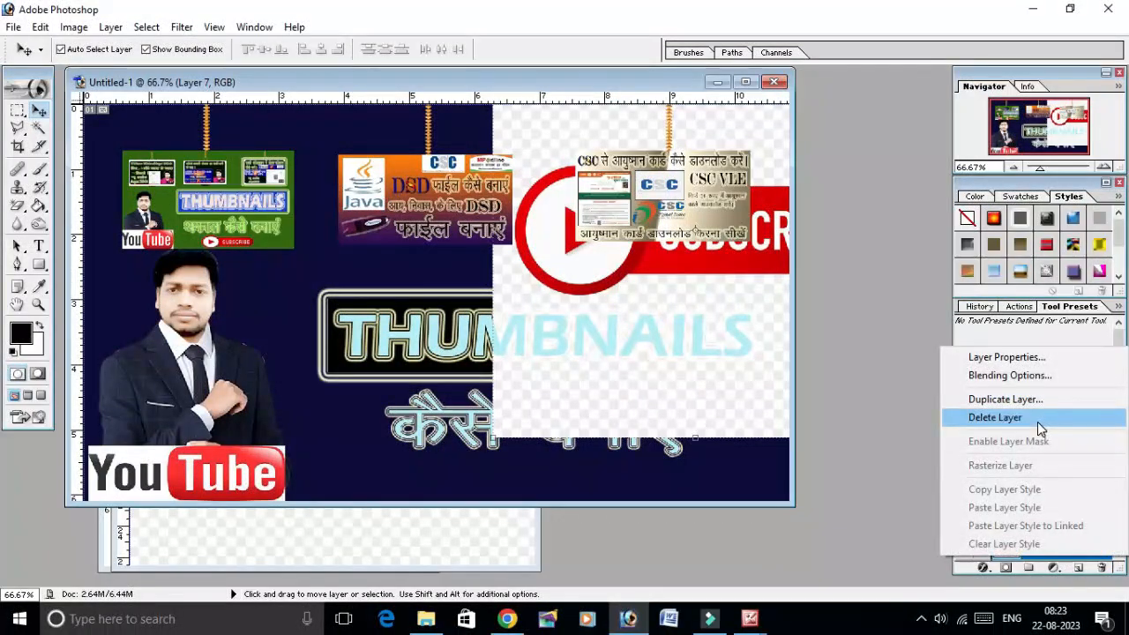
click(1037, 422)
click(479, 243)
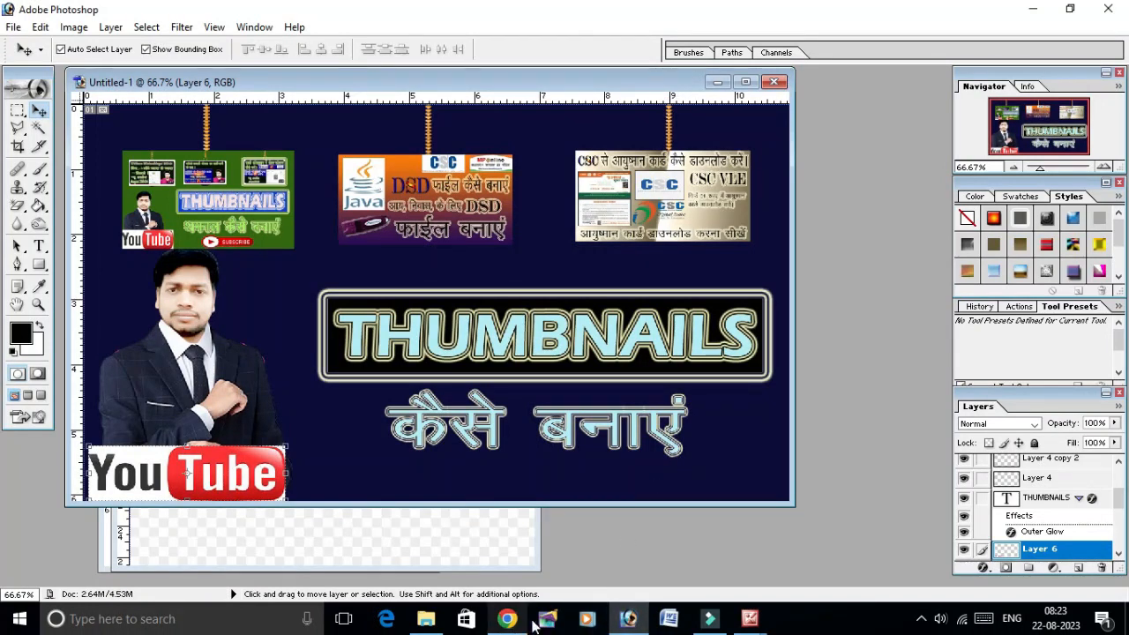
Erase the SUBSCRIBE image's checkered background with the Magic Eraser at tolerance 32, and place the button below the THUMBNAILS title in the thumbnail
click(465, 559)
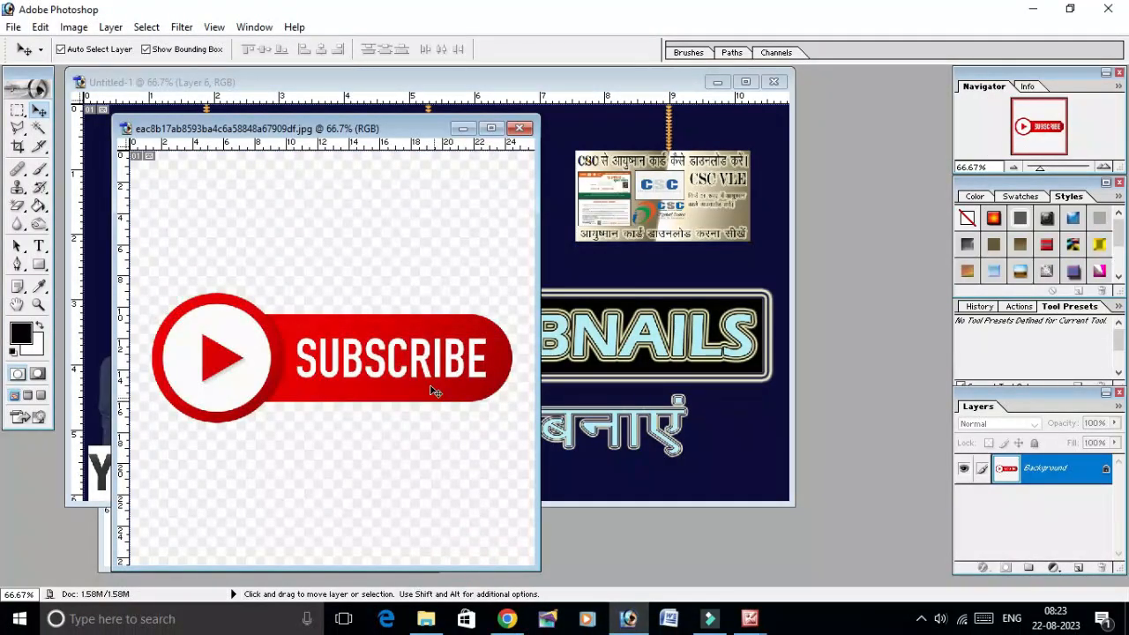
click(18, 206)
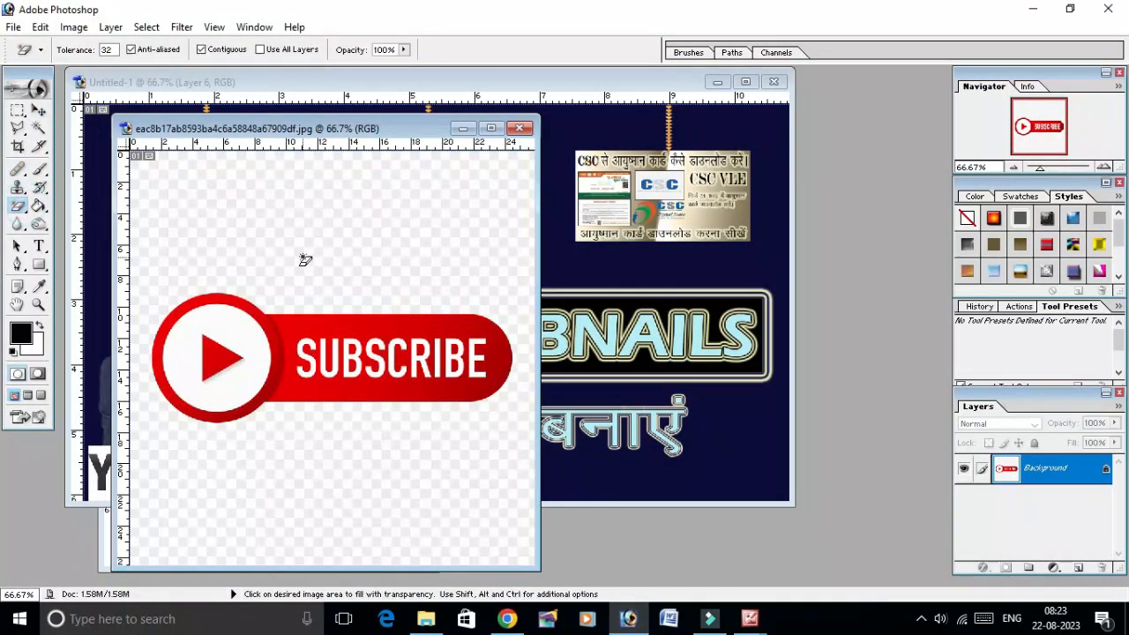
click(304, 251)
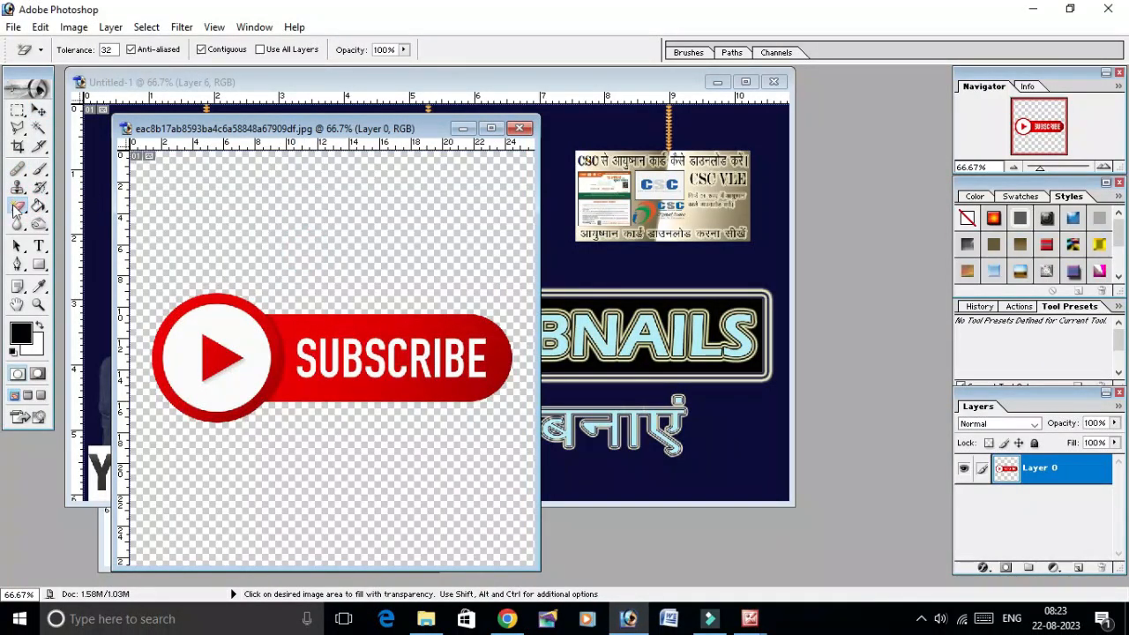
click(39, 109)
drag(252, 345, 495, 415)
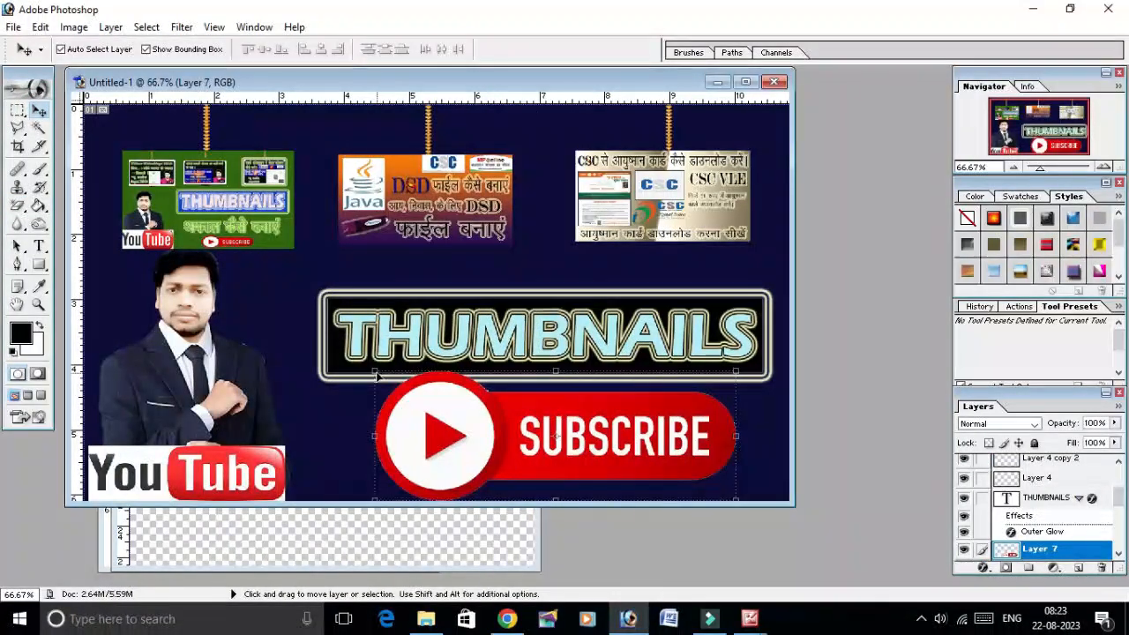
Shrink the SUBSCRIBE button to about 40% width and 26% height near the thumbnail's lower-right corner and apply the transformation
drag(374, 371, 649, 469)
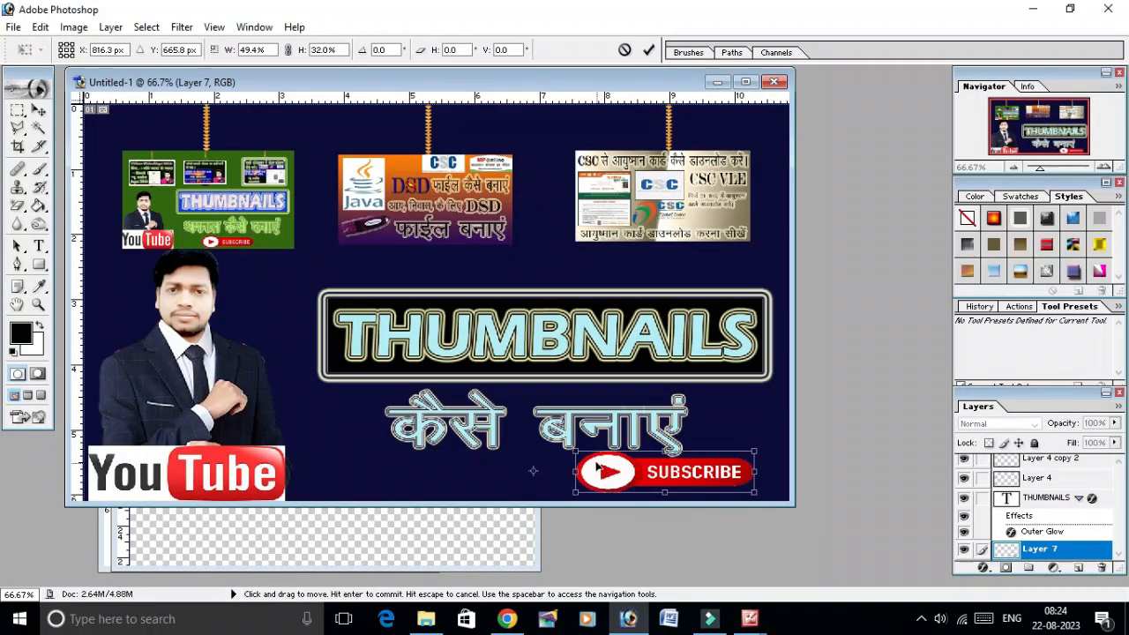
drag(575, 451, 609, 457)
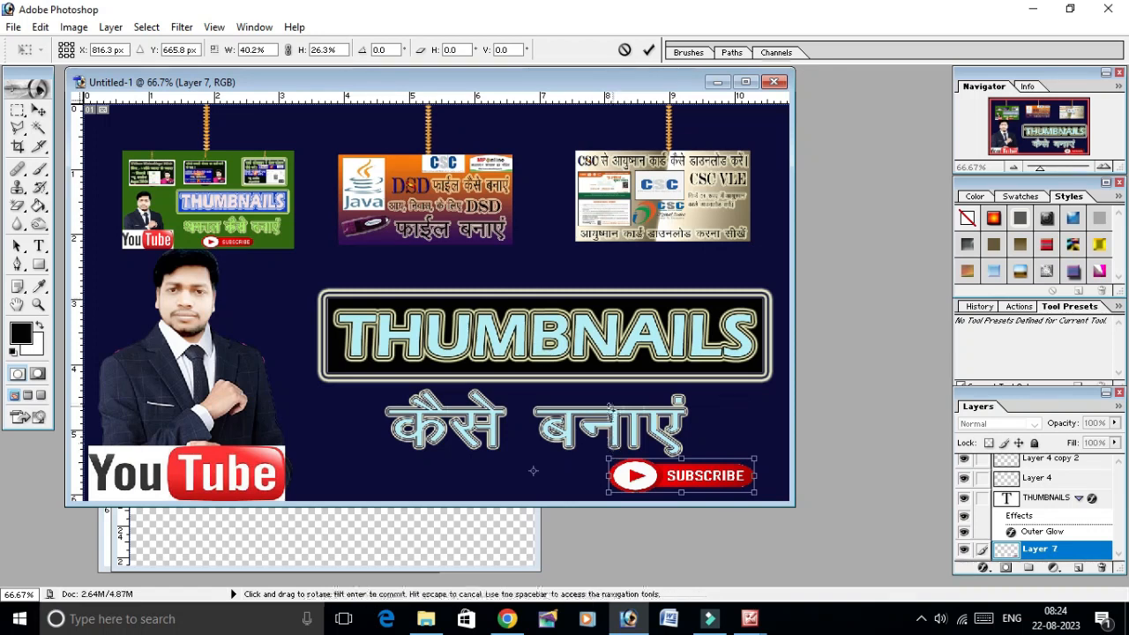
click(38, 110)
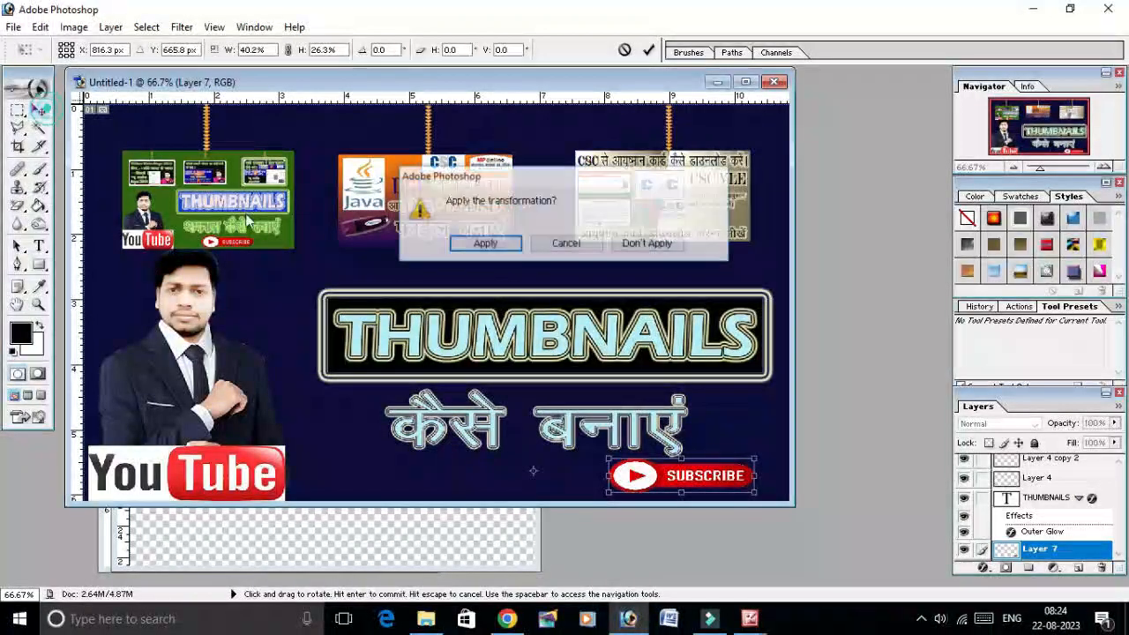
click(485, 244)
Narrow the SUBSCRIBE button to about 86% width, place it beneath the first Hindi word, and apply the transformation
key(ctrl+t)
drag(608, 476, 432, 477)
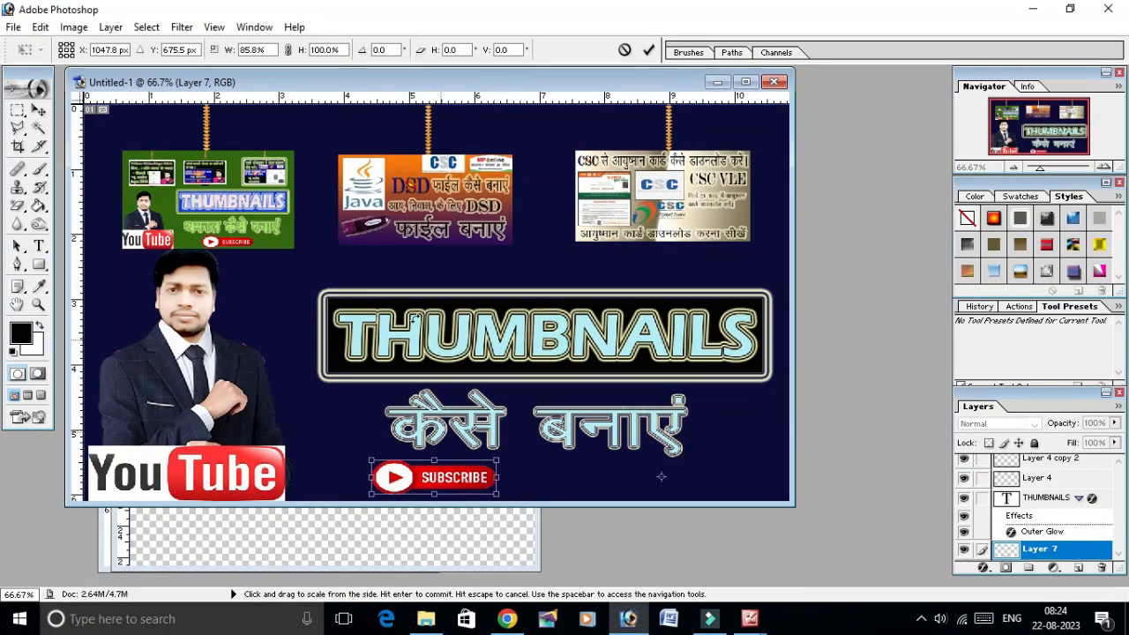
click(38, 110)
click(484, 244)
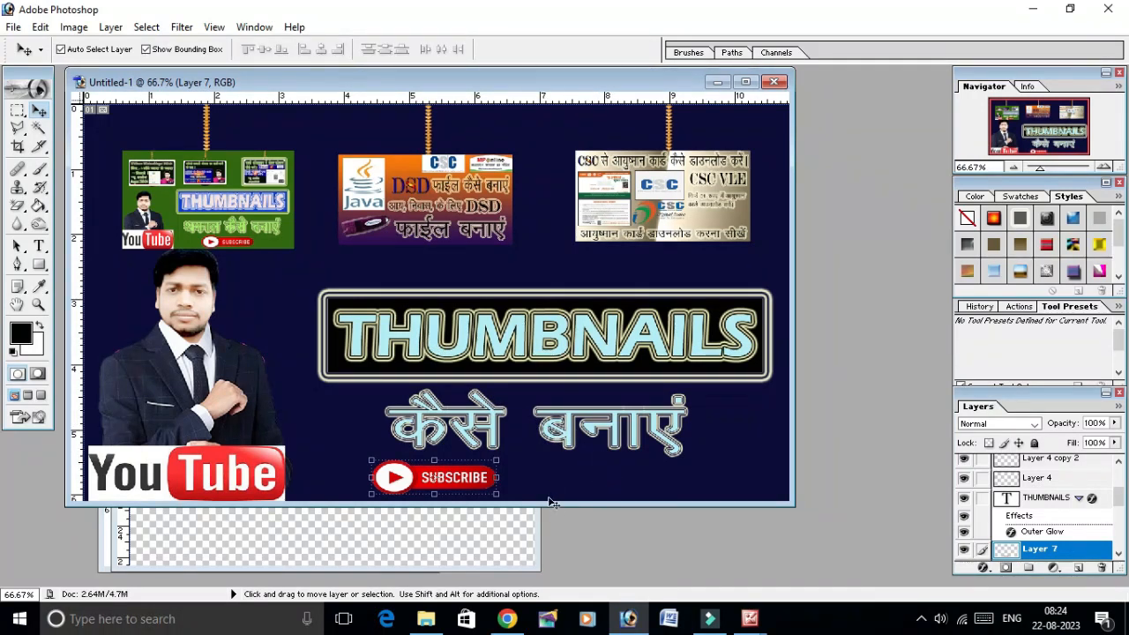
click(570, 444)
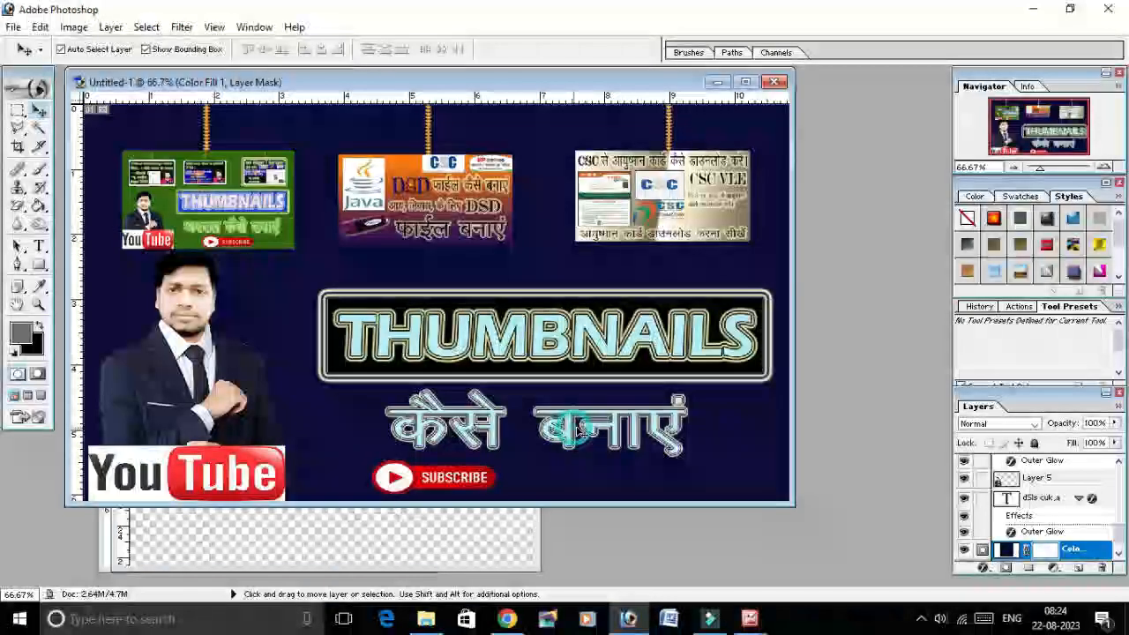
click(505, 438)
drag(524, 433, 436, 279)
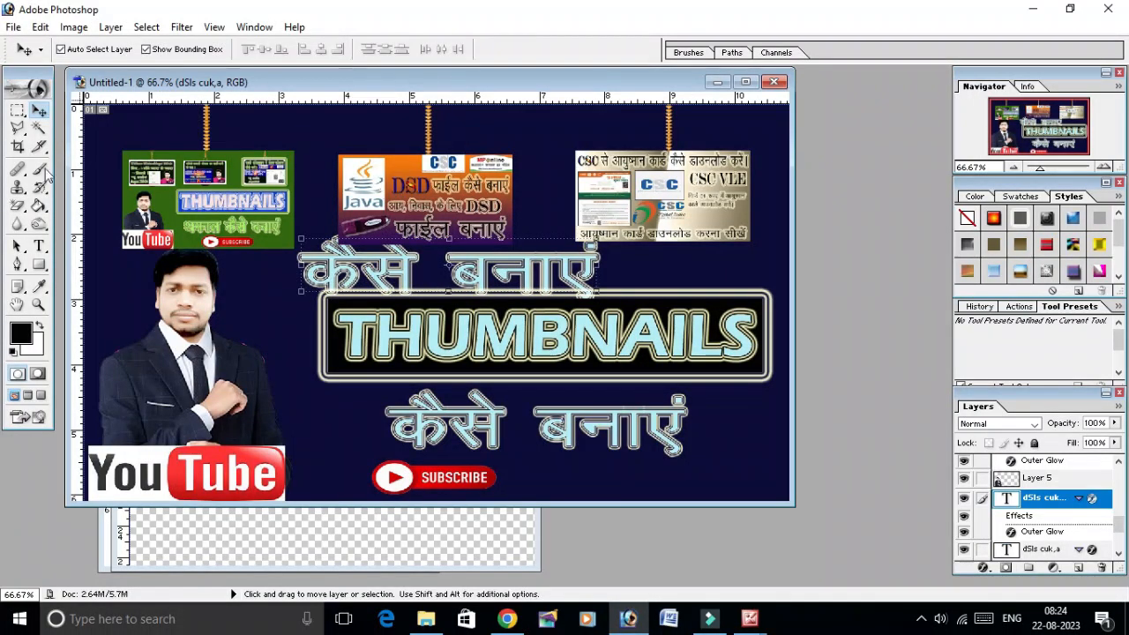
click(39, 246)
drag(599, 281, 281, 297)
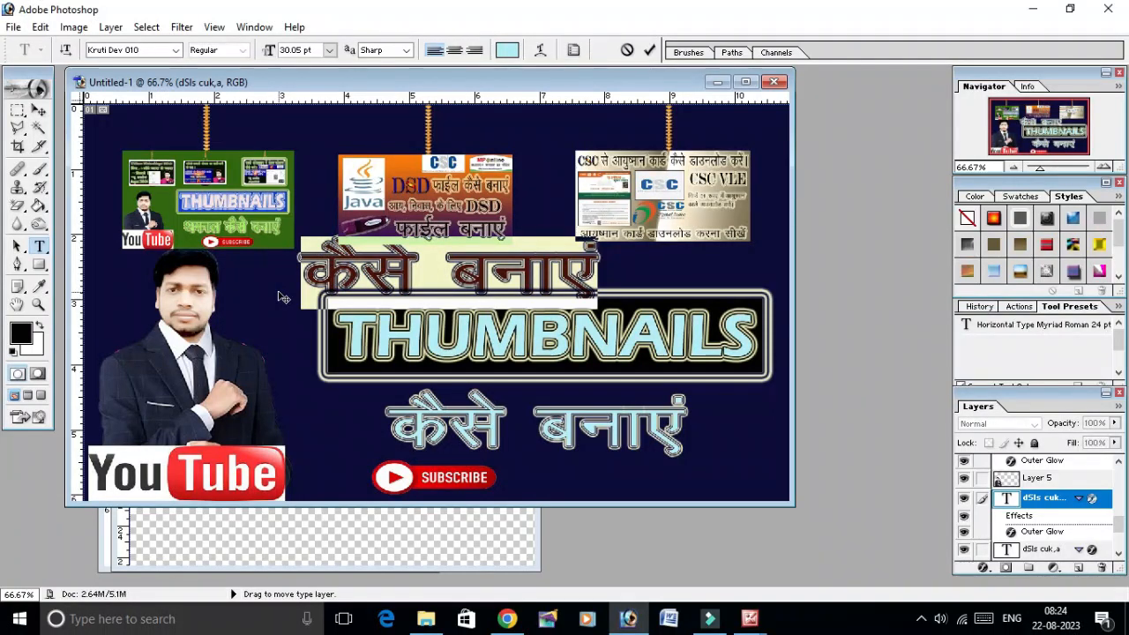
text(d)
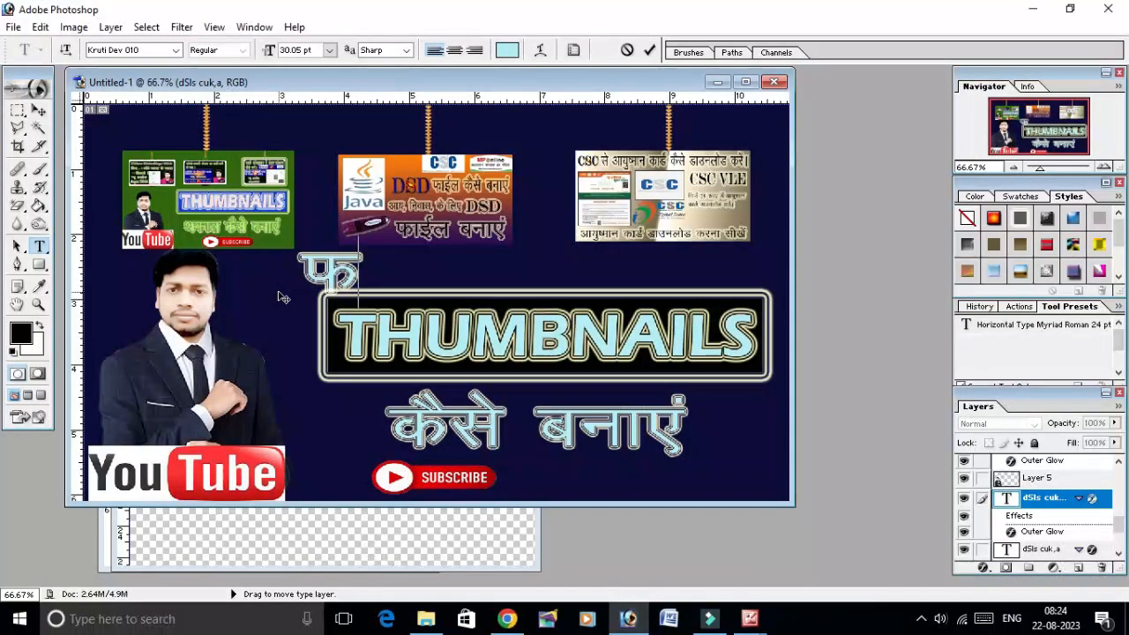
text(zh)
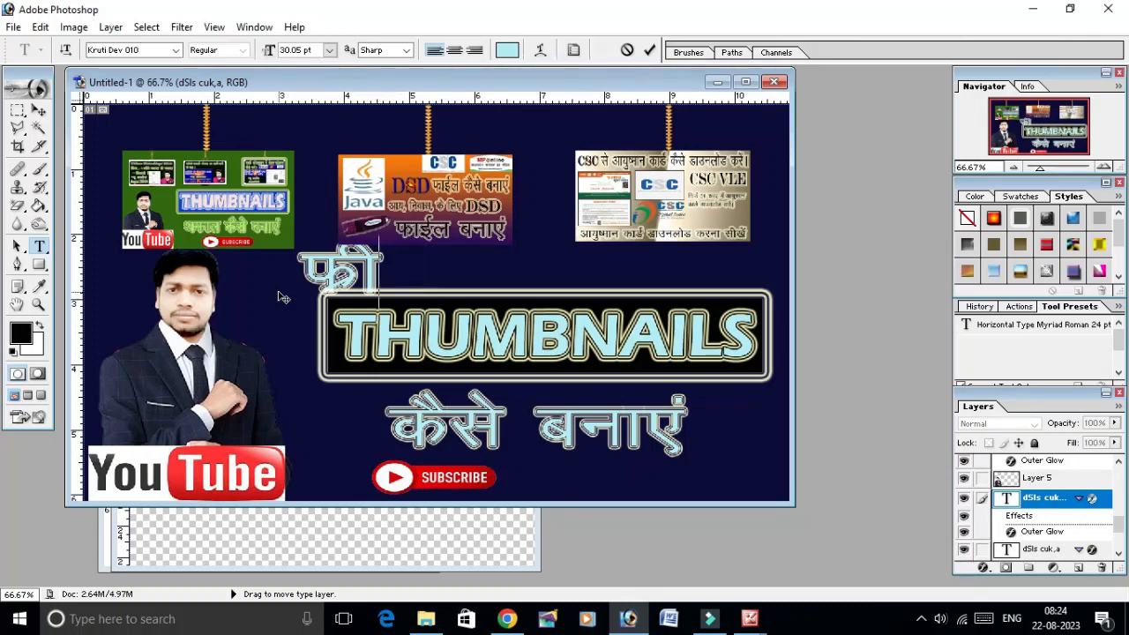
key(BackSpace)
key(BackSpace)
key(BackSpace)
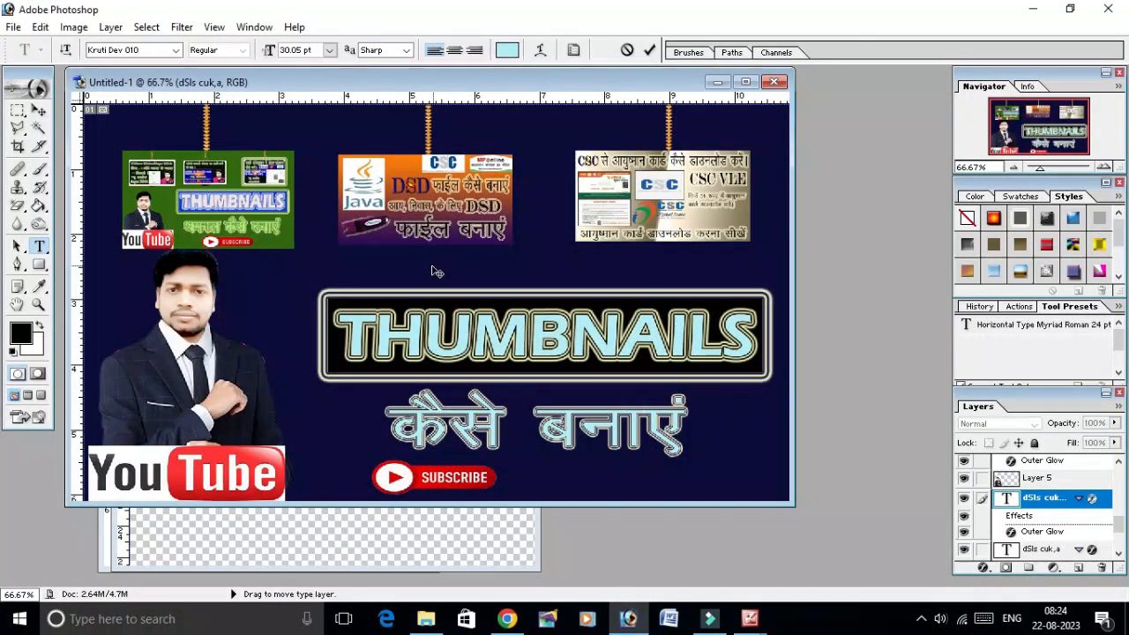
click(38, 109)
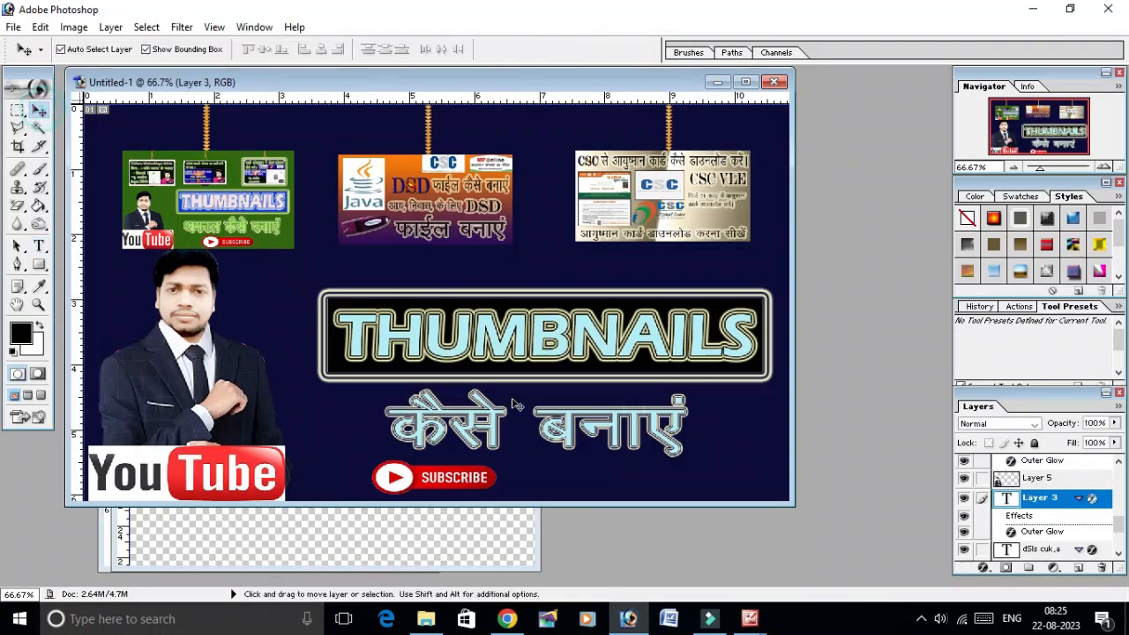
Duplicate the THUMBNAILS text above the title box and shrink the copy to about 88% width and 54% height
click(547, 344)
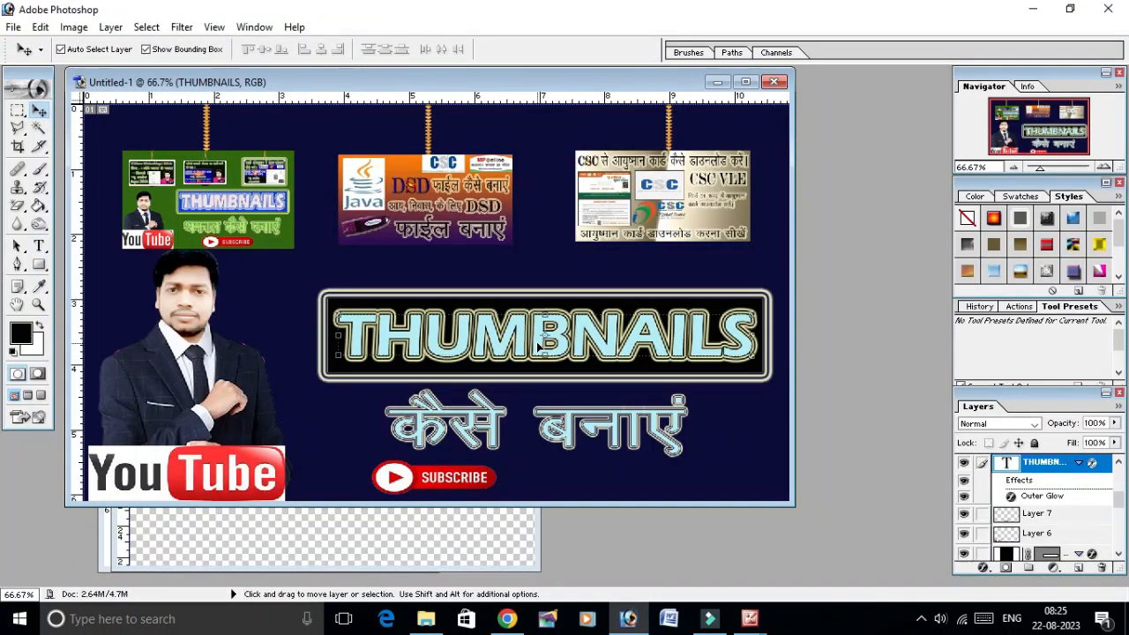
drag(538, 346, 524, 279)
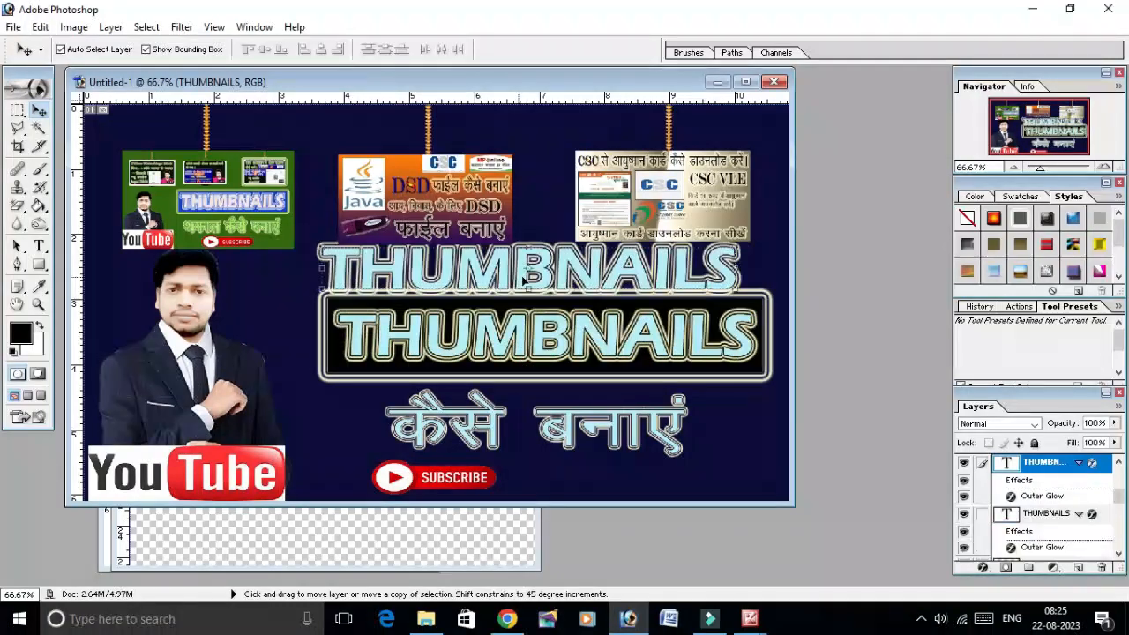
key(ctrl+t)
drag(735, 293, 690, 277)
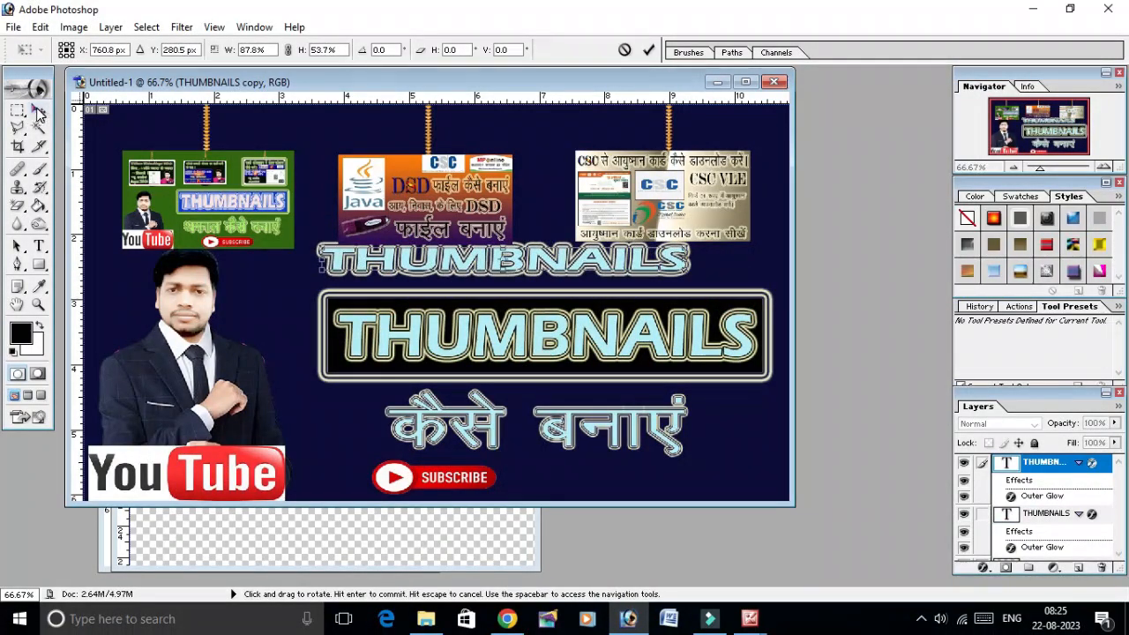
click(37, 112)
click(486, 243)
drag(581, 267, 583, 269)
Replace the duplicated title's text with "Downlode Free" and commit the edit
click(39, 246)
drag(693, 270, 328, 279)
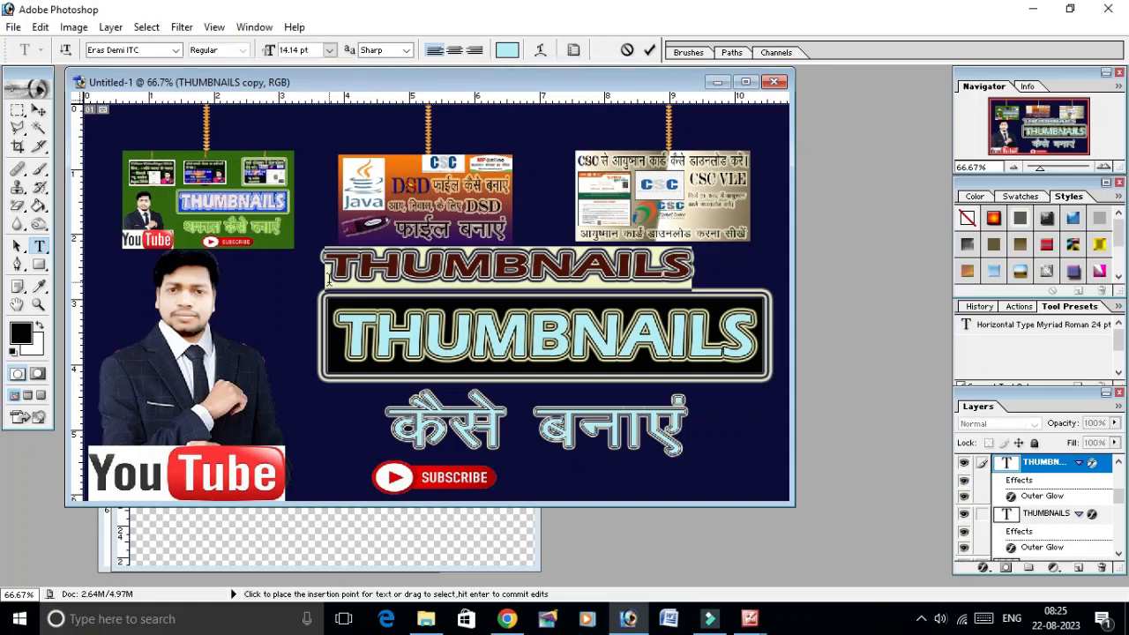
text(D)
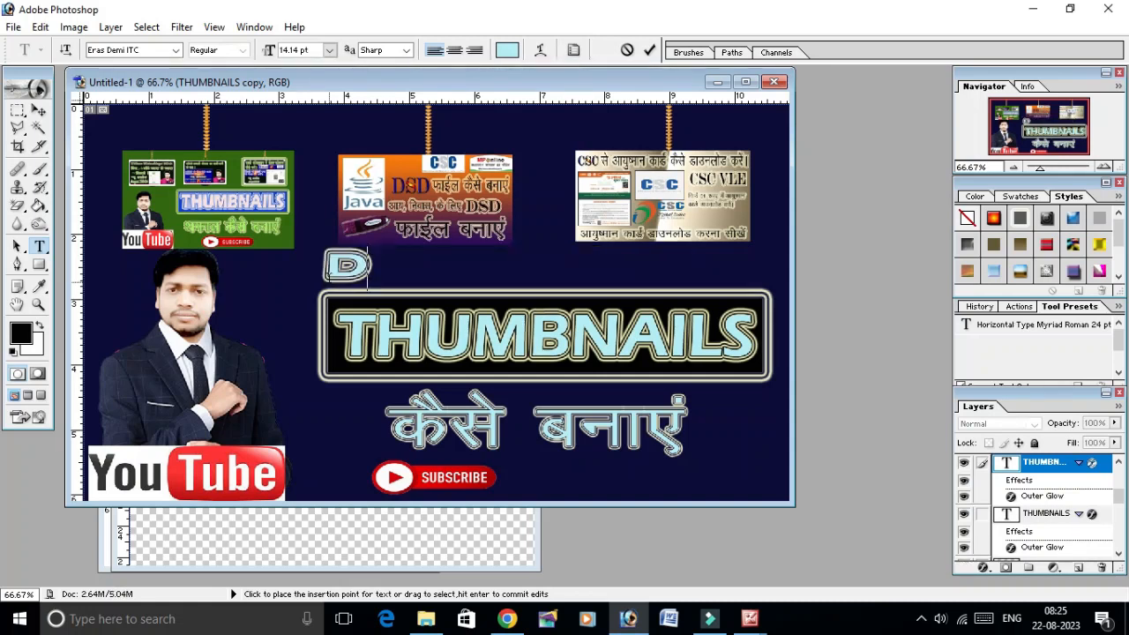
text(o)
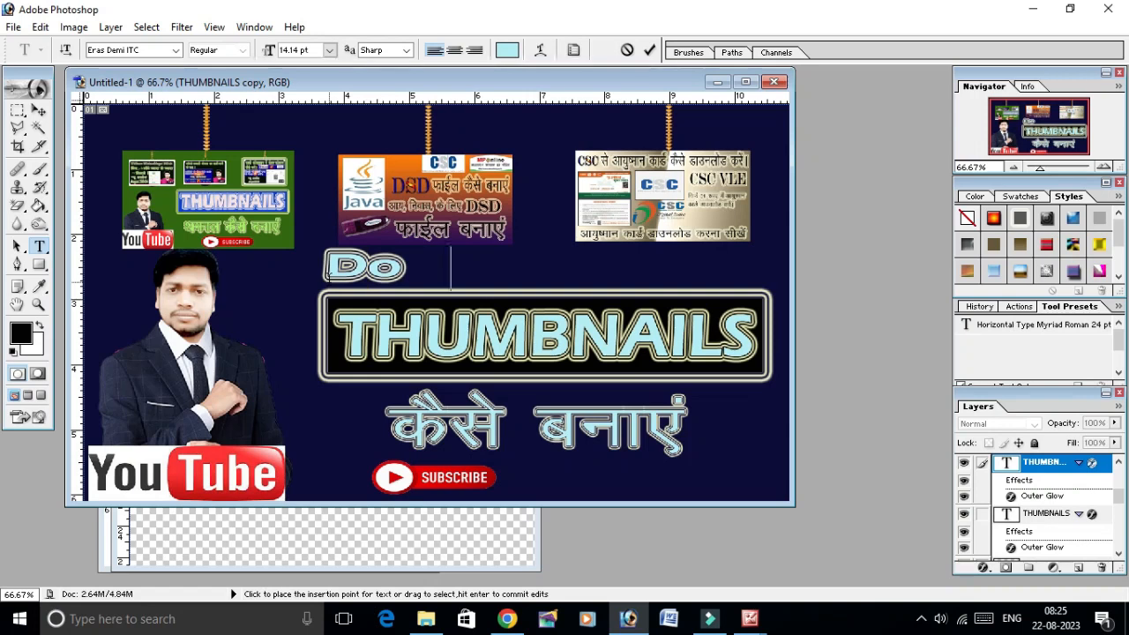
text(wnl)
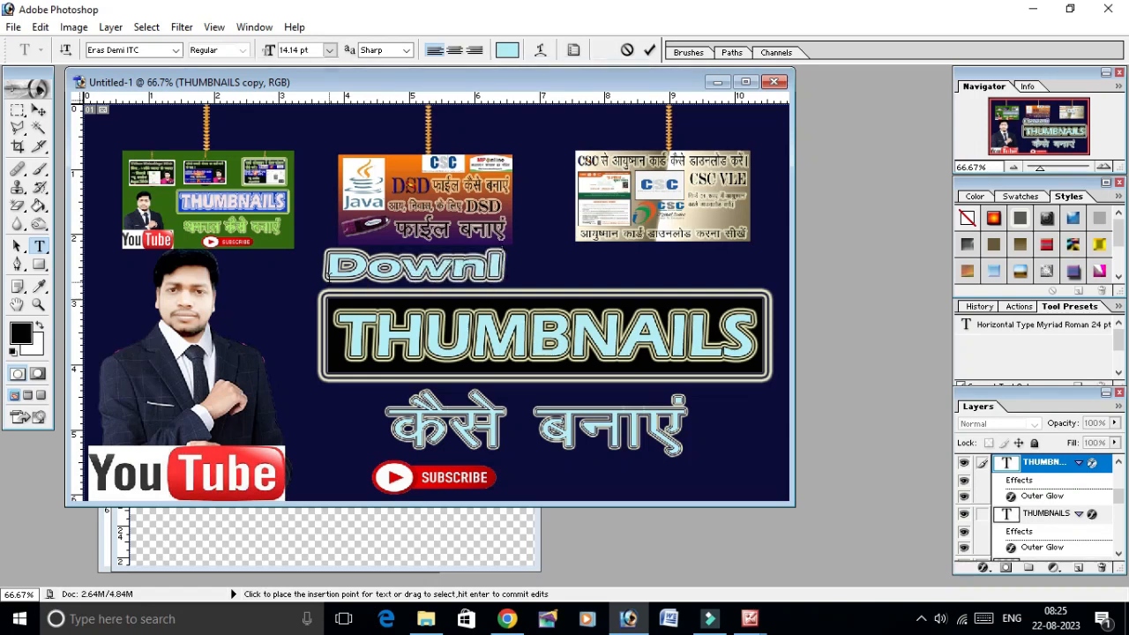
text(ode)
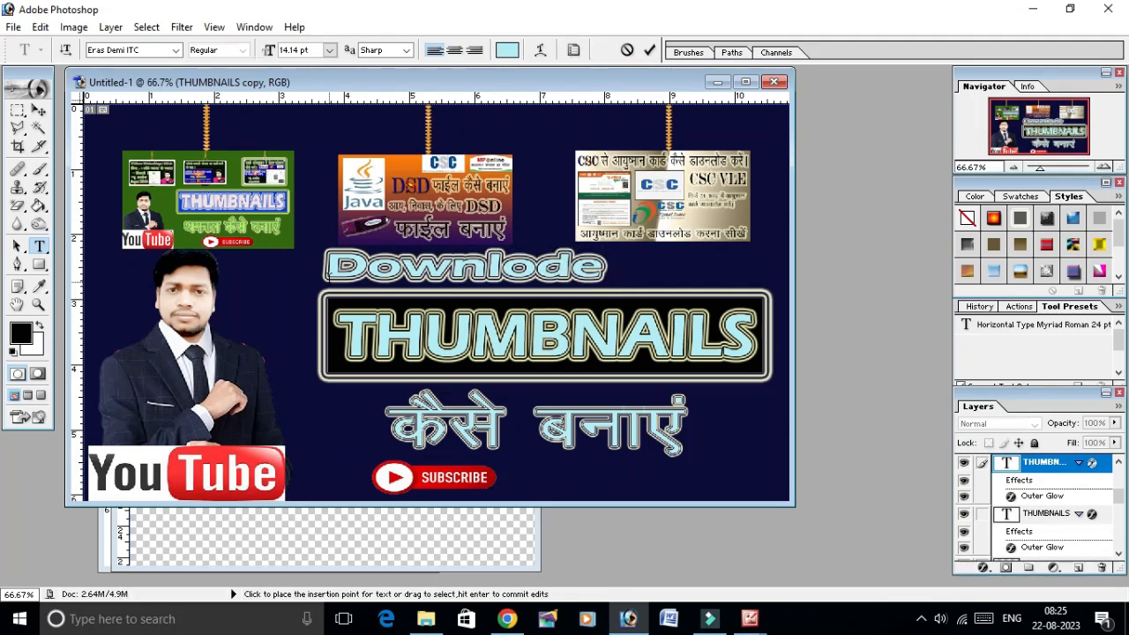
text( Free)
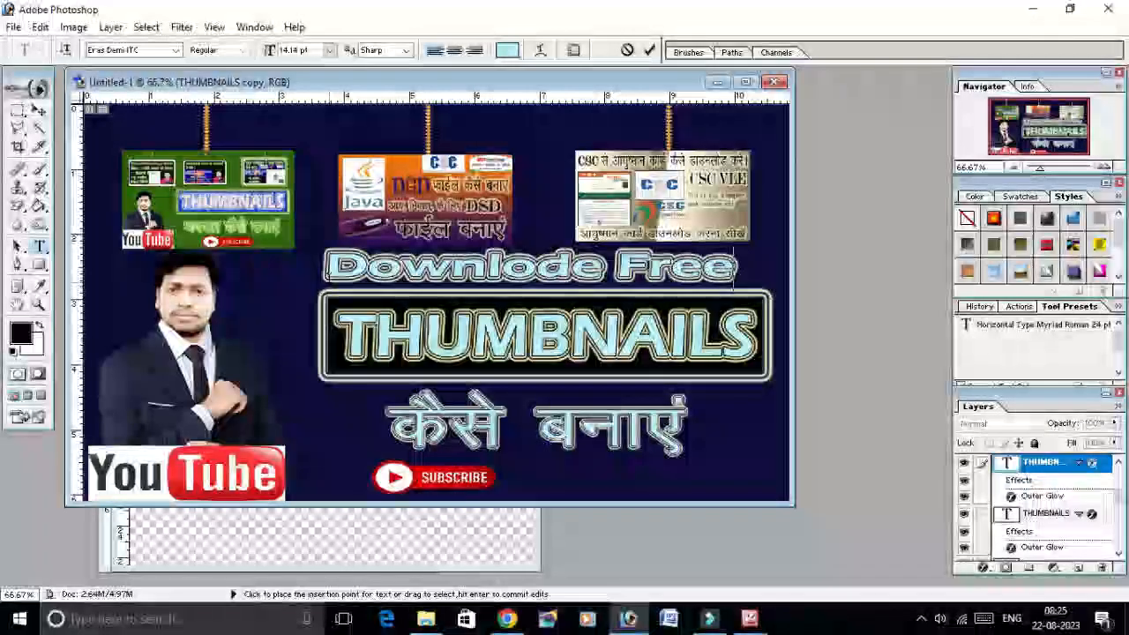
click(39, 109)
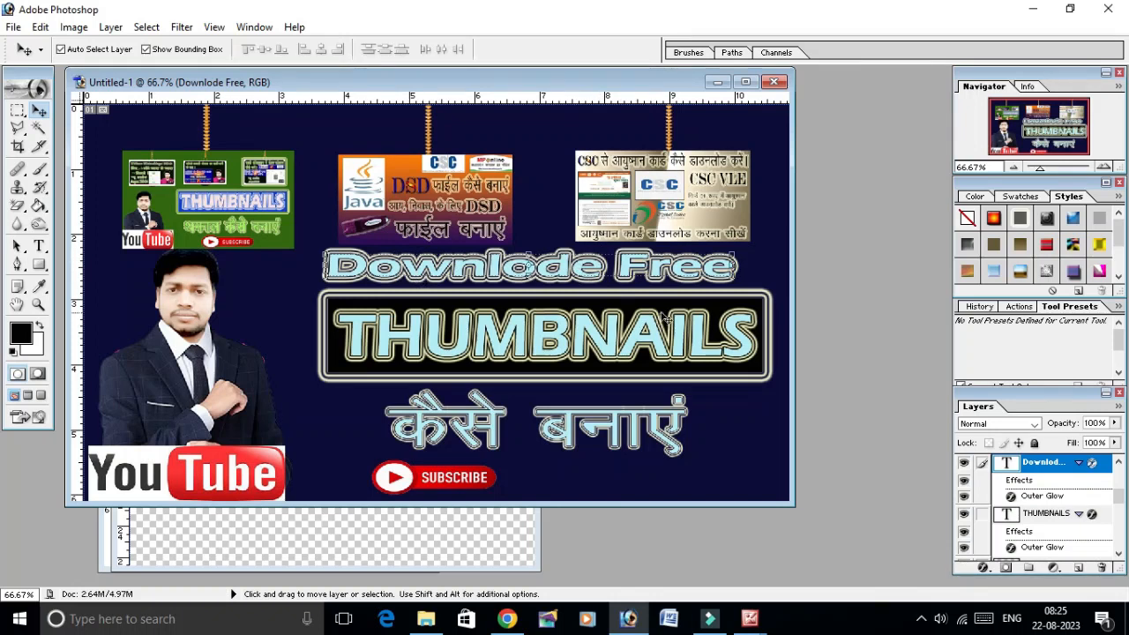
Nudge the "Downlode Free" text about 24 px right to centre it above the title box
key(Right)
key(Right)
key(Right)
key(Right)
key(Right)
key(Right)
key(Right)
key(Right)
key(Right)
key(Right)
key(Right)
key(Right)
key(Right)
key(Right)
key(Right)
key(Right)
key(Right)
key(Right)
key(Right)
key(Right)
key(Right)
key(Right)
key(Right)
key(Right)
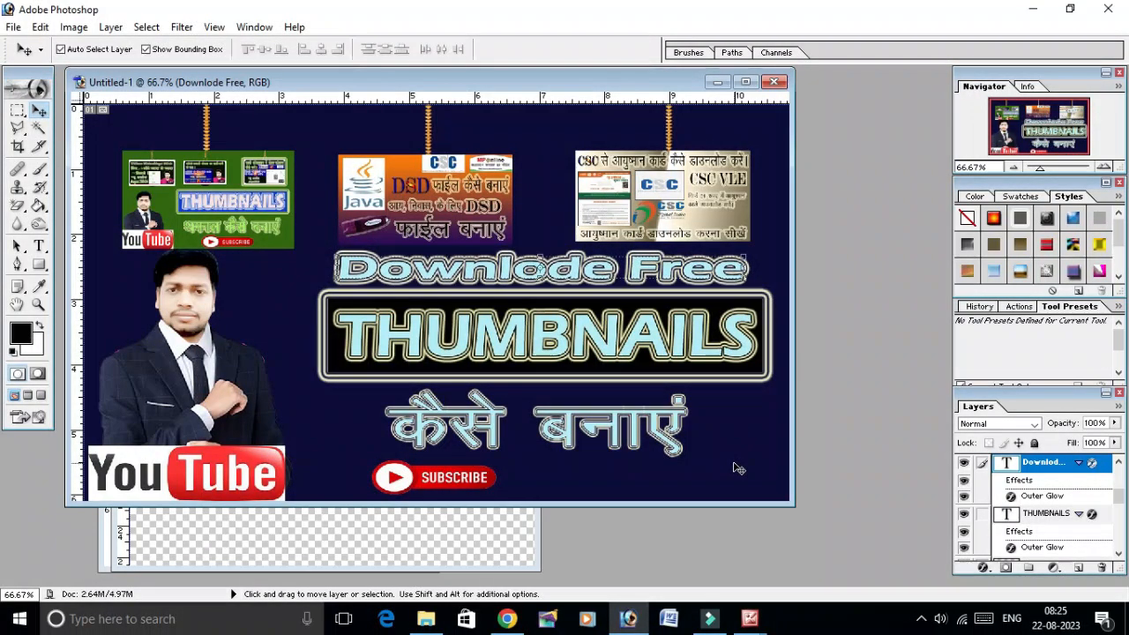